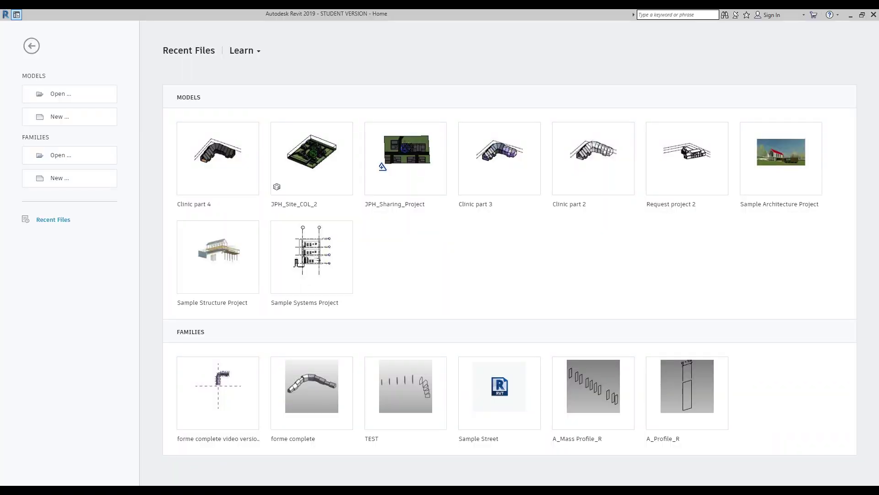
Step: Create a new project using the browsed Template.rte file instead of the Architectural Template
click(54, 118)
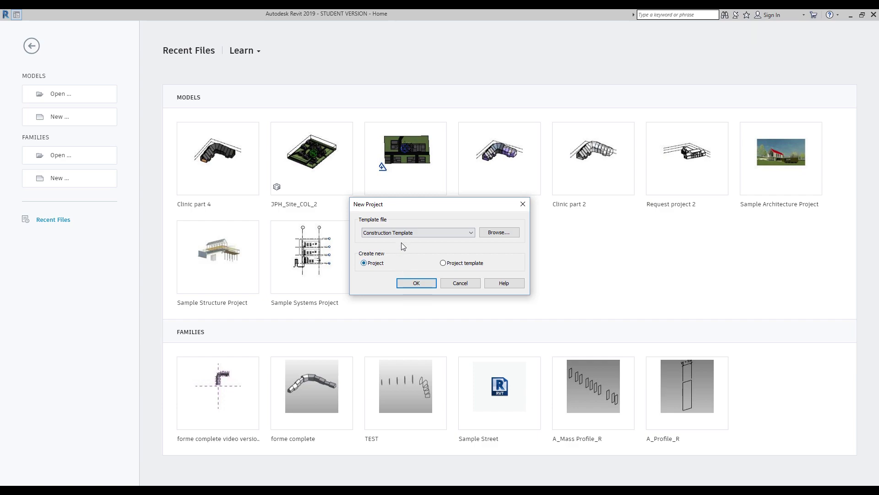
click(411, 231)
click(387, 254)
click(498, 235)
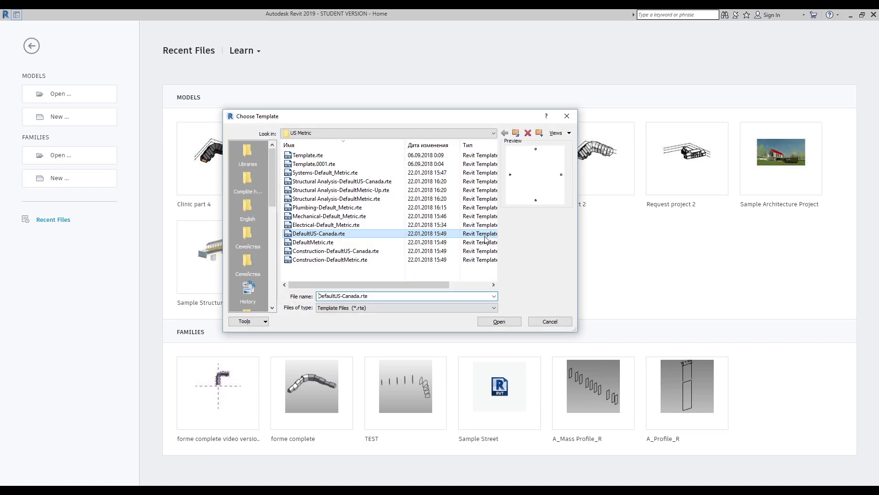
click(308, 155)
click(506, 322)
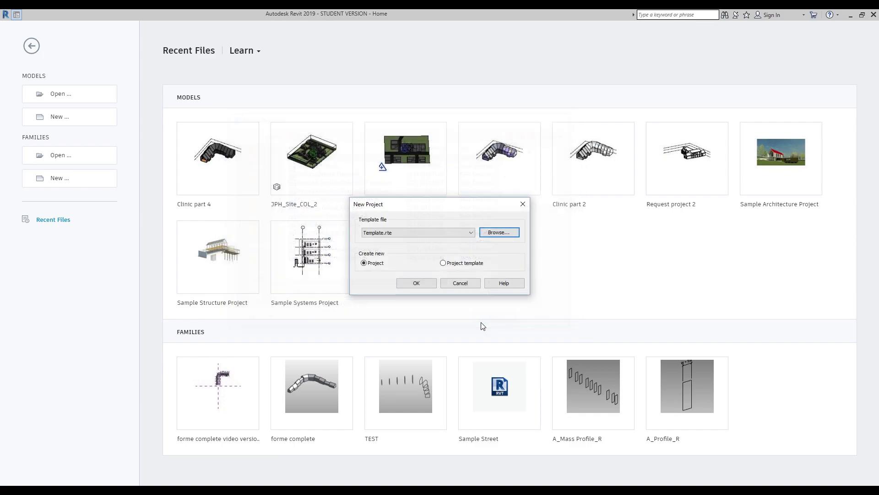
click(416, 283)
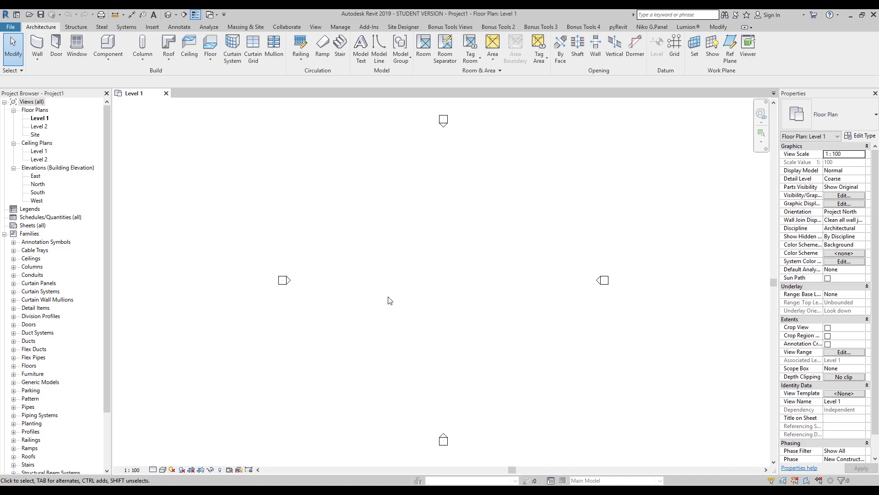
Step: Nudge the floor plan slightly and start the Architecture Wall tool
mouse_move(455, 239)
middle_down()
mouse_move(385, 257)
mouse_move(408, 260)
mouse_move(424, 239)
mouse_move(447, 236)
middle_up()
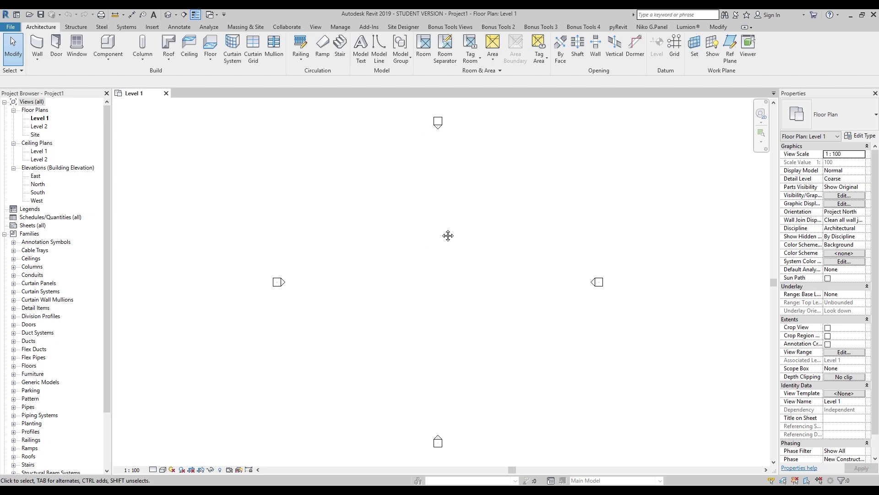
click(39, 48)
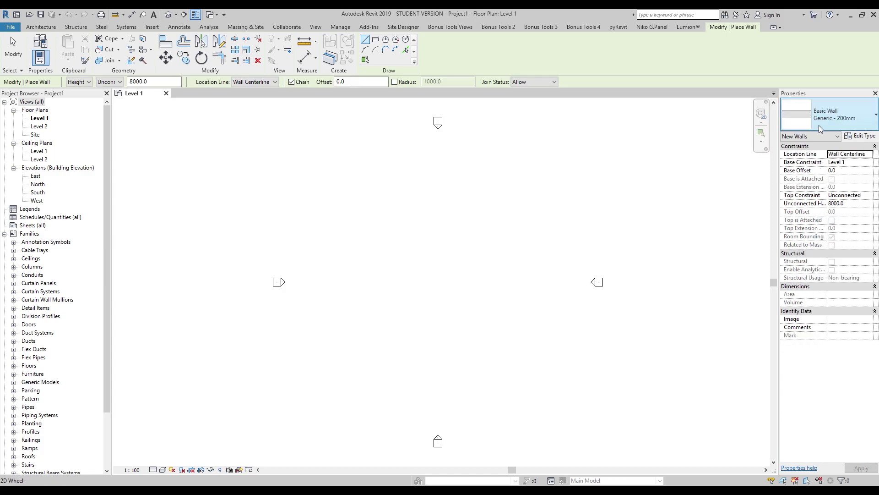
Step: Switch the wall type from Generic - 200mm to Curtain Wall in the type selector
click(840, 123)
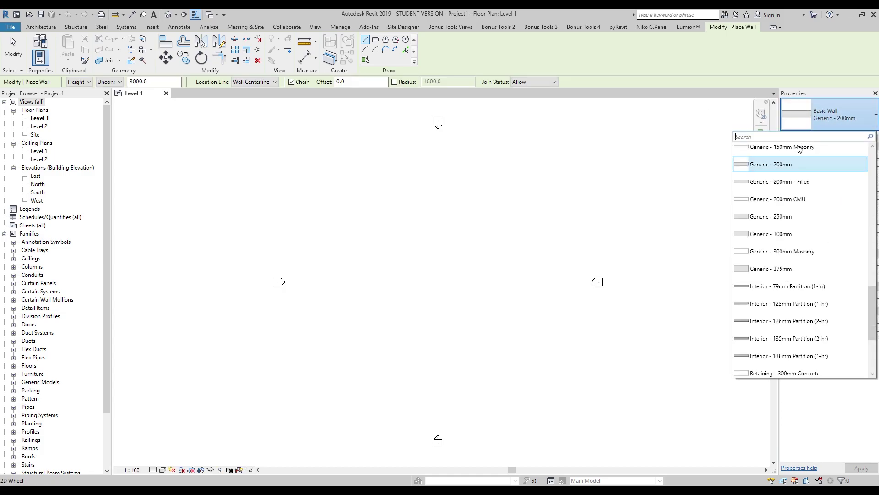
mouse_move(771, 223)
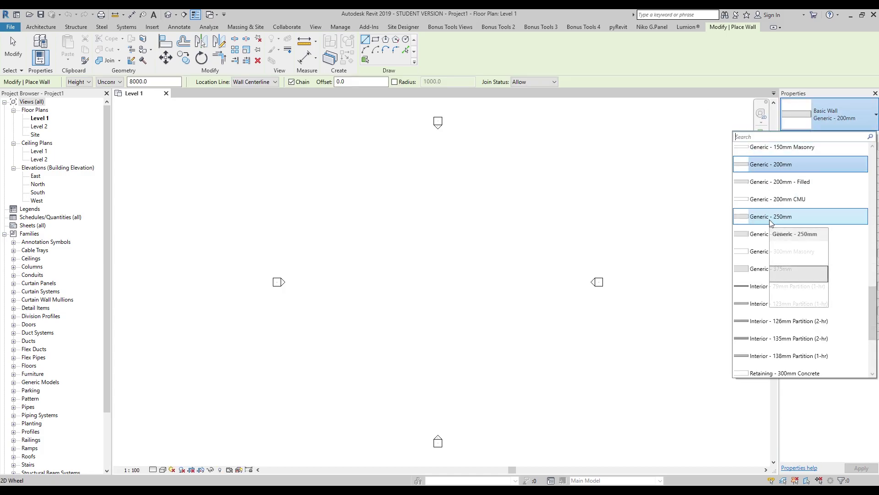
scroll(771, 223, down, 3)
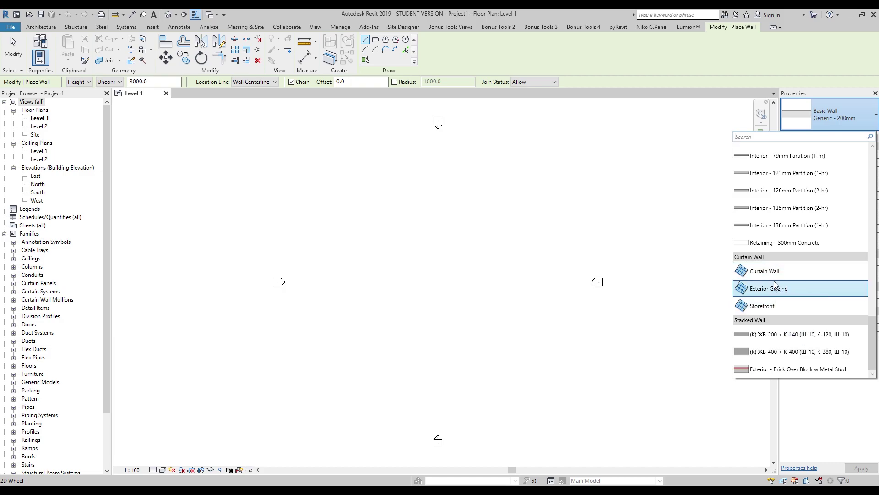
mouse_move(774, 293)
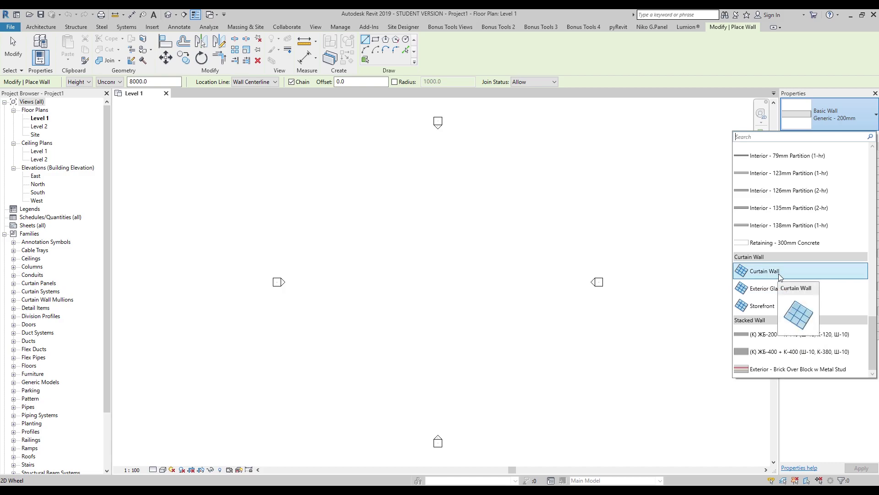
mouse_move(774, 276)
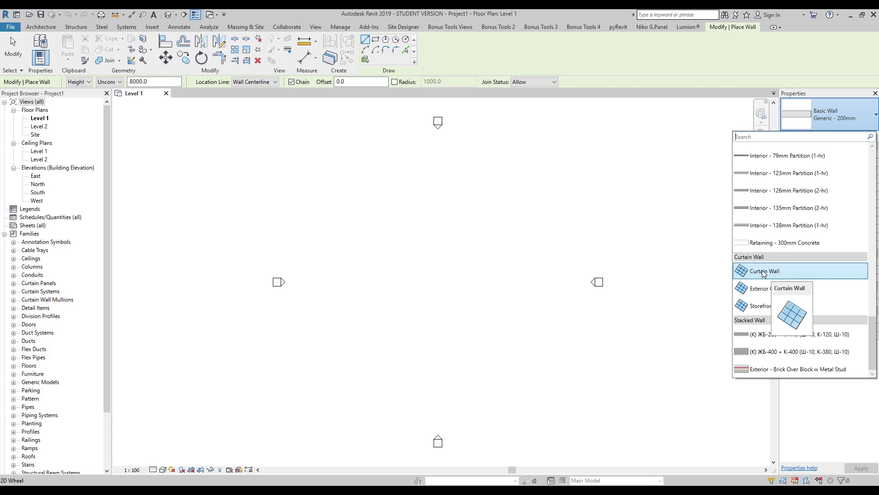
click(764, 273)
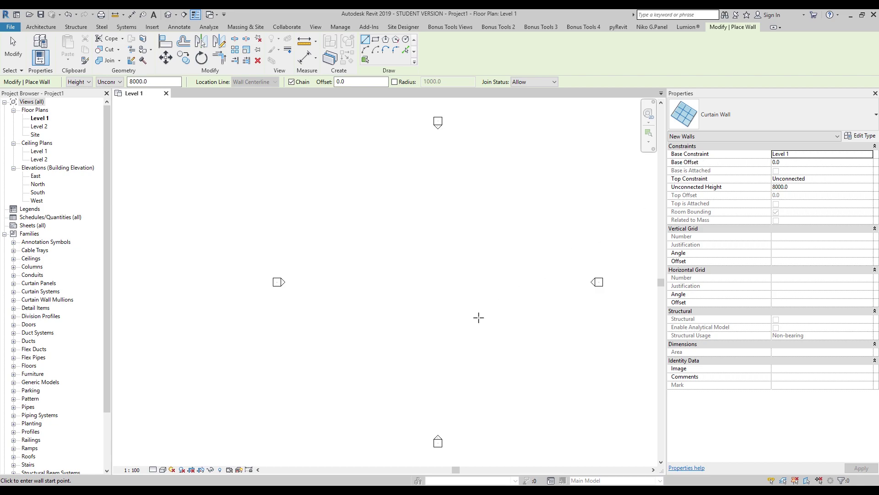
Step: Sketch an on-screen wall outline marking its base line, Base Offset link and height arrow
mouse_move(696, 418)
click(748, 458)
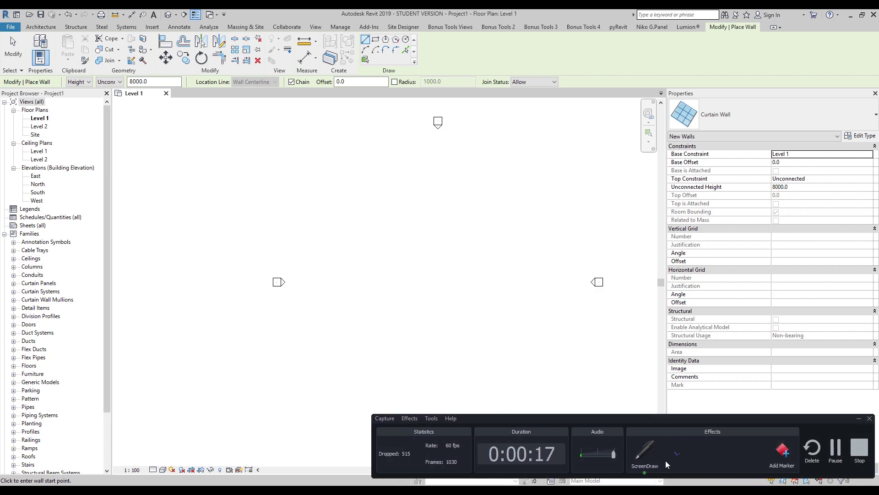
drag(331, 152, 541, 274)
click(655, 453)
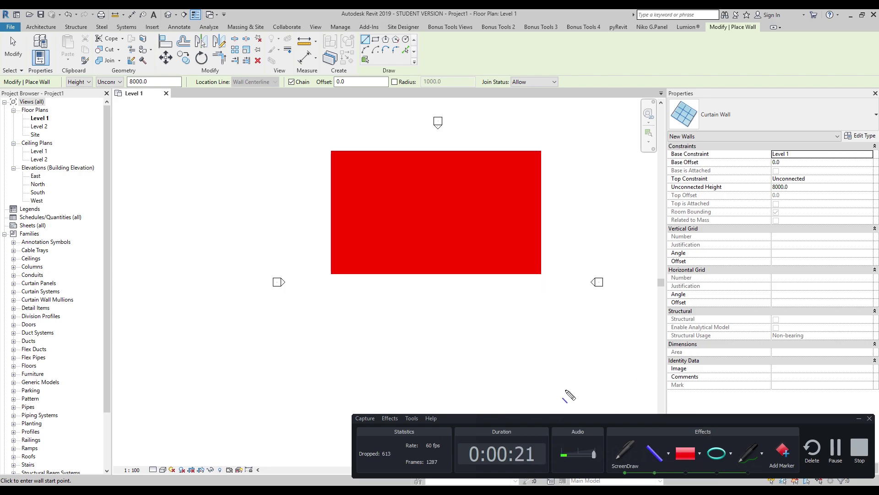
drag(300, 275, 502, 269)
drag(587, 274, 601, 273)
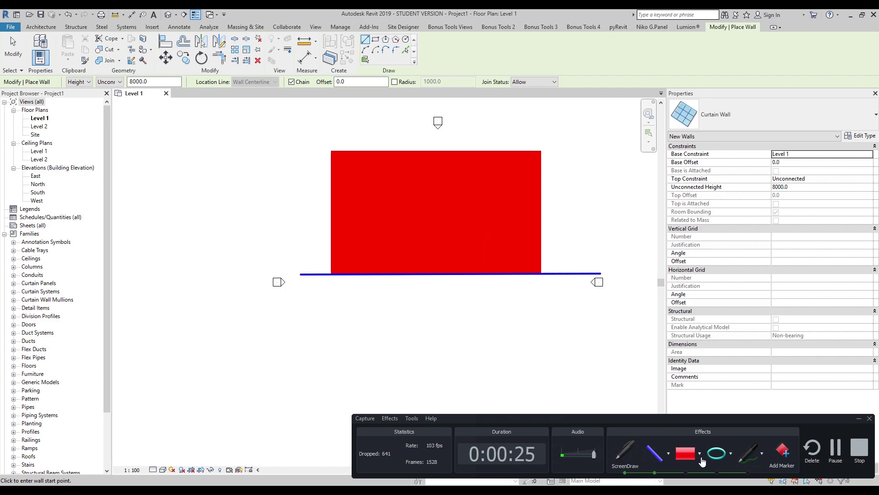
click(752, 453)
mouse_move(566, 152)
mouse_down()
mouse_move(572, 272)
mouse_move(582, 250)
mouse_move(571, 271)
mouse_move(560, 257)
mouse_move(570, 274)
mouse_up()
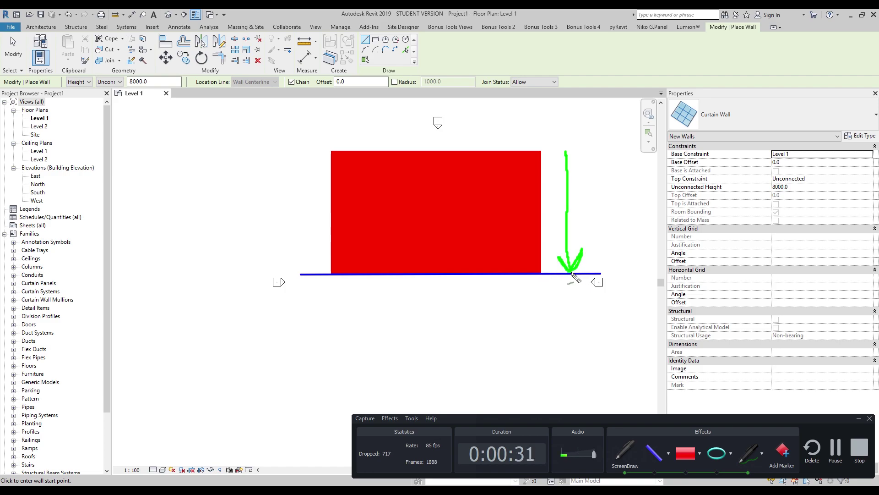
mouse_move(278, 265)
mouse_down()
mouse_move(619, 270)
mouse_move(458, 308)
mouse_move(267, 293)
mouse_move(289, 265)
mouse_up()
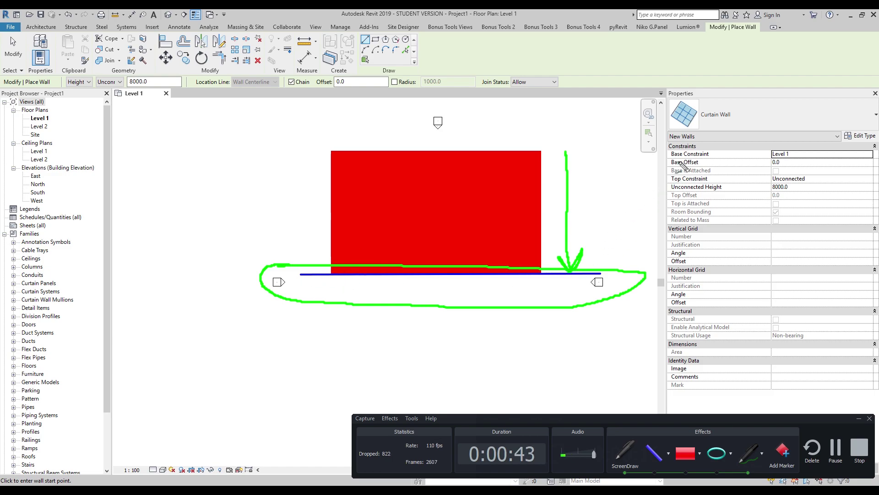
mouse_move(677, 162)
mouse_down()
mouse_move(651, 166)
mouse_move(627, 199)
mouse_move(596, 273)
mouse_move(608, 259)
mouse_move(595, 271)
mouse_move(592, 247)
mouse_up()
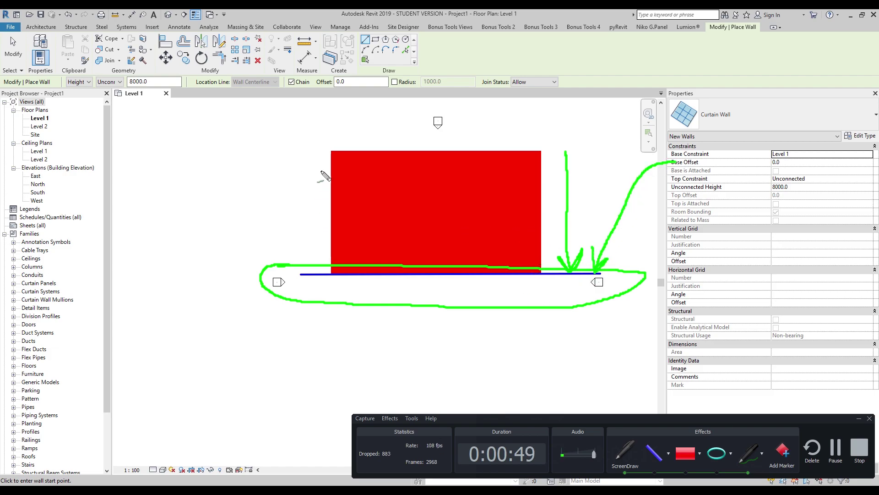
mouse_move(327, 168)
mouse_down()
mouse_move(329, 291)
mouse_move(334, 277)
mouse_move(325, 289)
mouse_move(322, 273)
mouse_up()
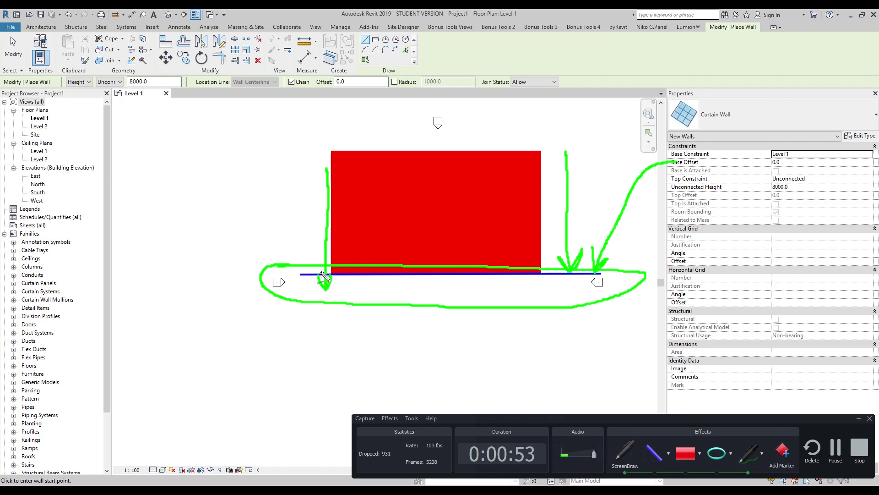
mouse_move(320, 178)
mouse_down()
mouse_move(326, 164)
mouse_move(339, 177)
mouse_up()
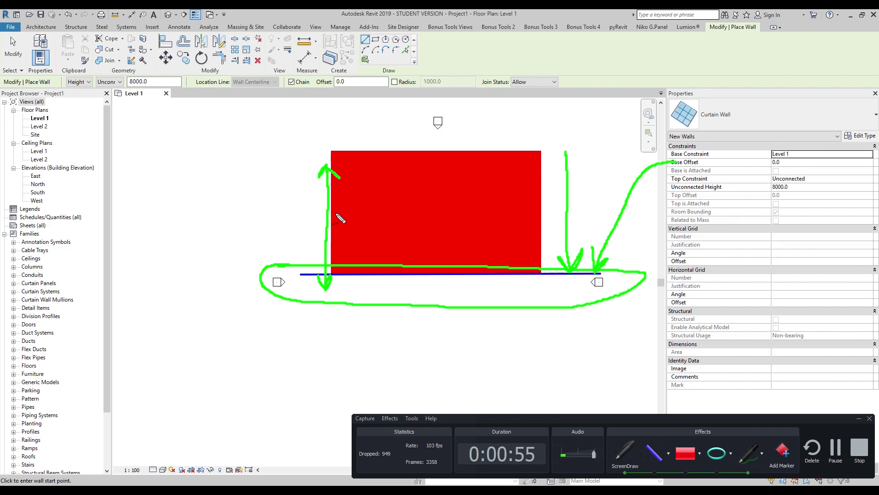
Step: Sketch two more annotation boxes with base lines and label their line ends
click(685, 453)
mouse_move(135, 289)
mouse_down()
mouse_move(200, 315)
mouse_move(290, 377)
mouse_move(257, 399)
mouse_move(295, 383)
mouse_up()
click(654, 452)
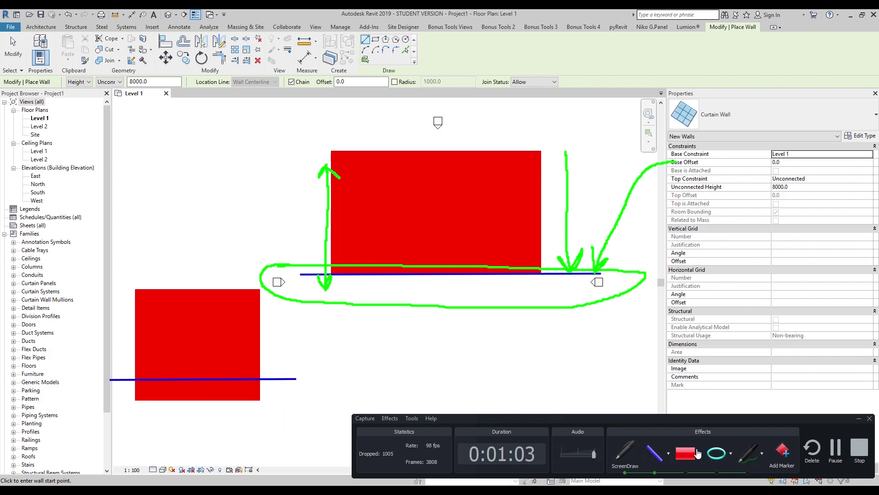
click(683, 462)
drag(351, 312, 503, 389)
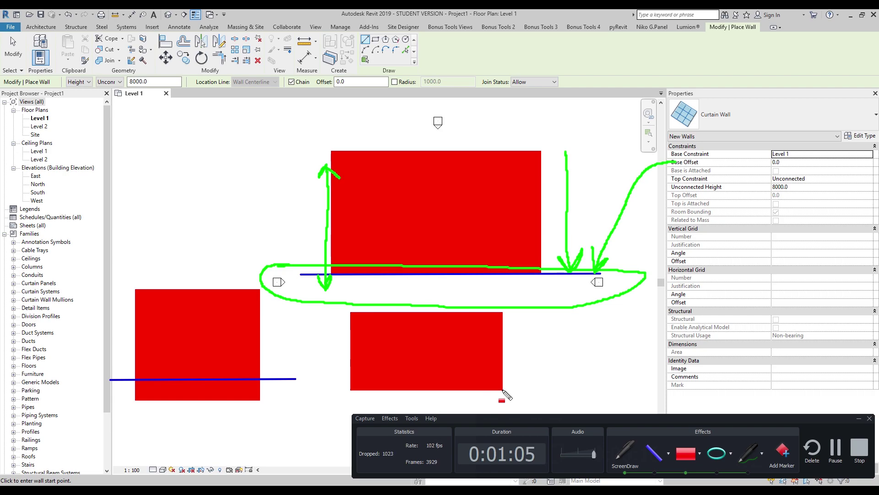
click(655, 453)
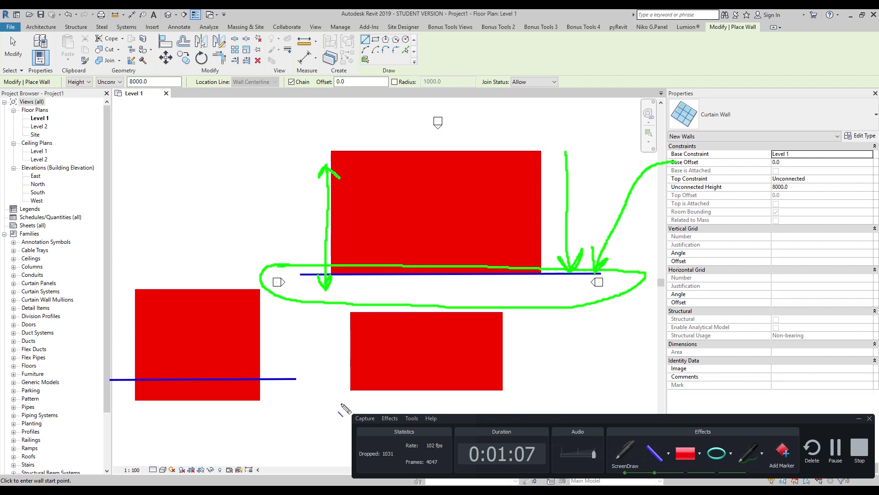
drag(337, 402, 530, 403)
click(750, 454)
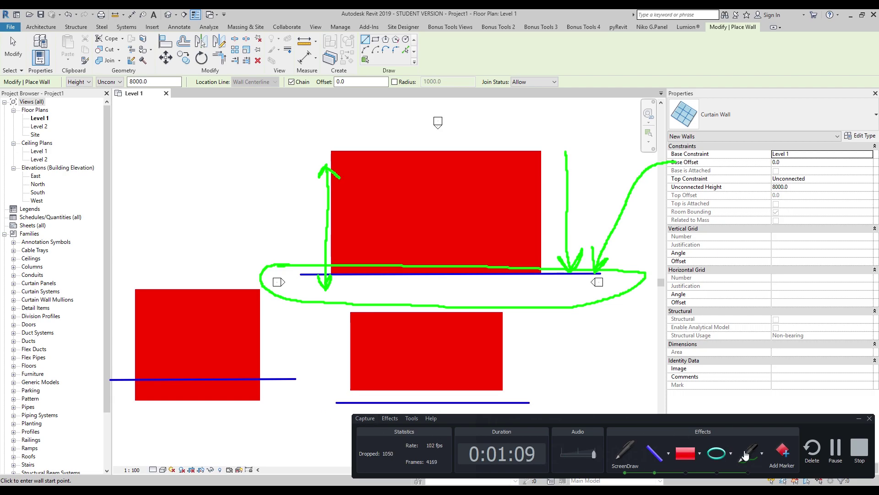
mouse_move(296, 369)
mouse_down()
mouse_move(280, 388)
mouse_move(299, 362)
mouse_up()
mouse_move(330, 388)
mouse_down()
mouse_move(322, 416)
mouse_move(327, 387)
mouse_up()
mouse_move(520, 381)
mouse_down()
mouse_move(519, 407)
mouse_move(534, 387)
mouse_move(520, 396)
mouse_up()
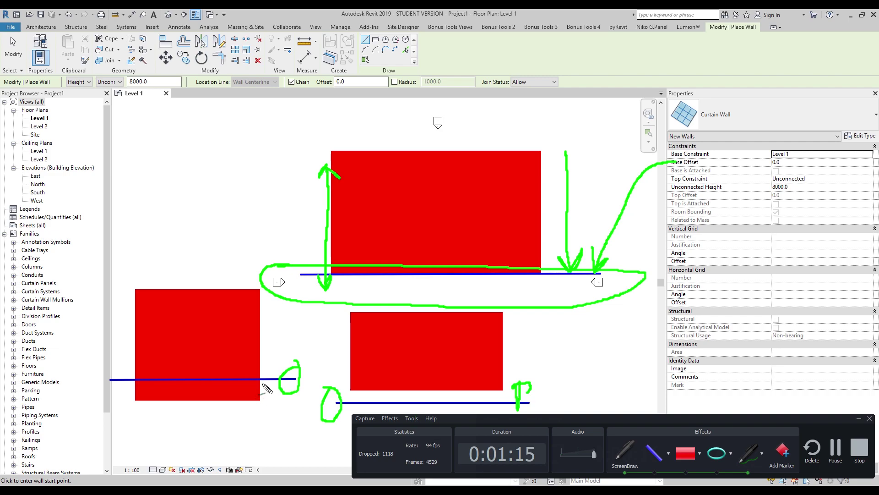
drag(270, 389, 272, 403)
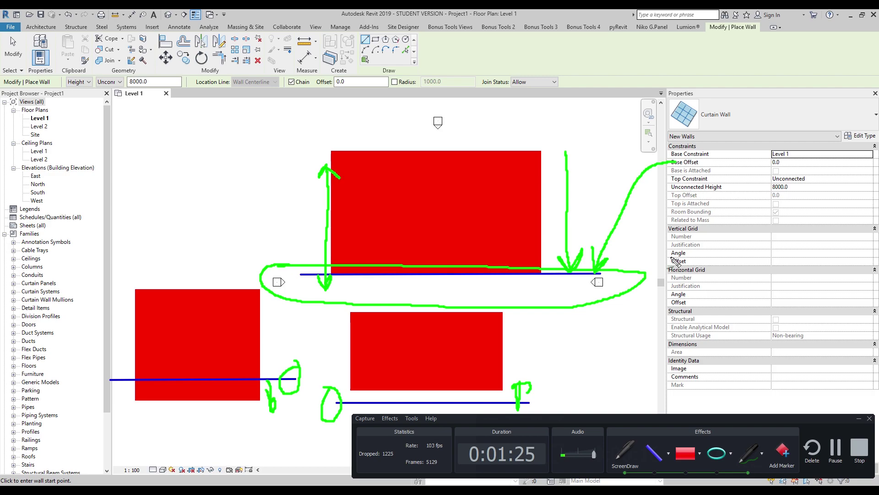
Step: Draw a line along the upper box's top and mark the line ends with green arrows
click(654, 453)
drag(287, 148, 594, 151)
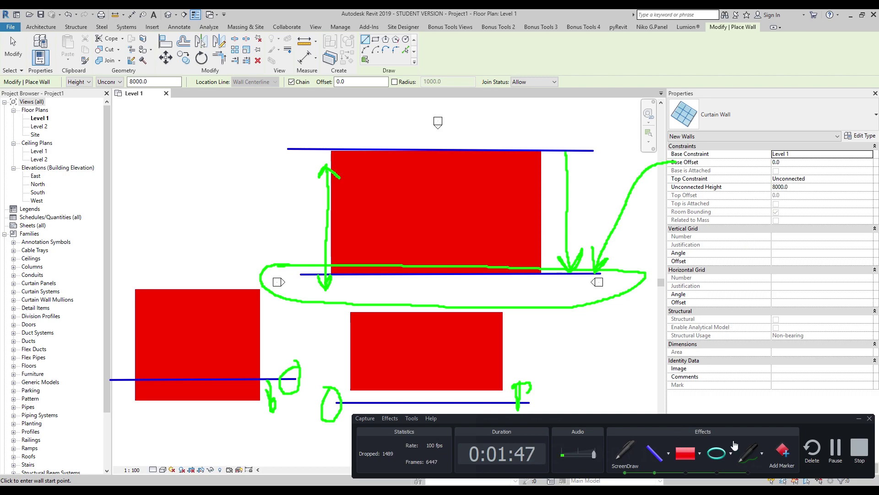
click(748, 451)
mouse_move(128, 375)
mouse_down()
mouse_move(127, 291)
mouse_move(123, 298)
mouse_move(136, 304)
mouse_up()
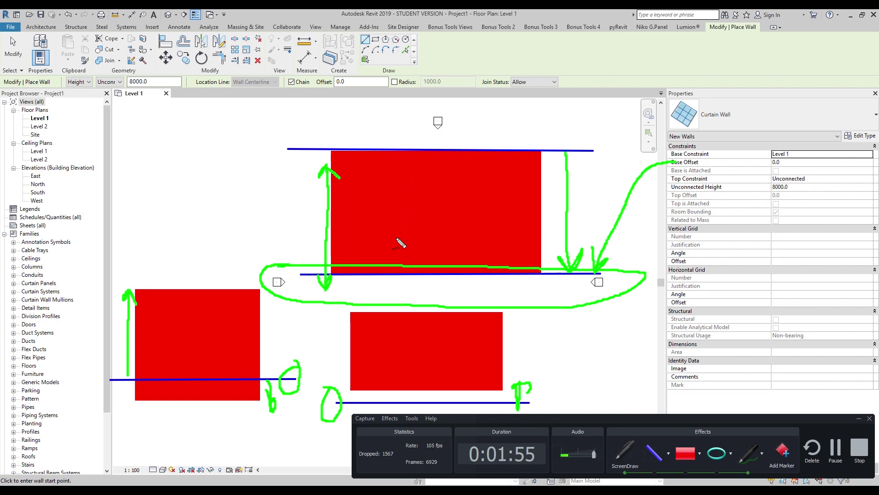
mouse_move(293, 147)
mouse_down()
mouse_move(281, 160)
mouse_move(299, 140)
mouse_up()
mouse_move(294, 214)
mouse_down()
mouse_move(315, 260)
mouse_move(297, 230)
mouse_up()
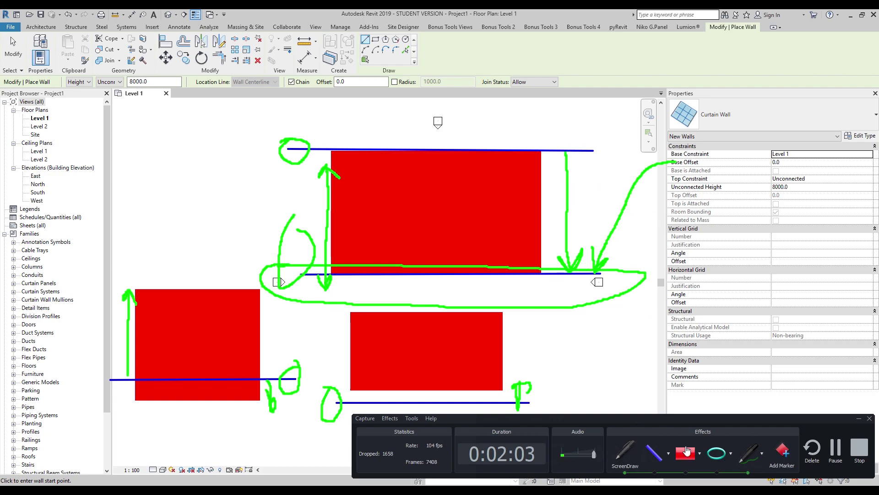
click(812, 451)
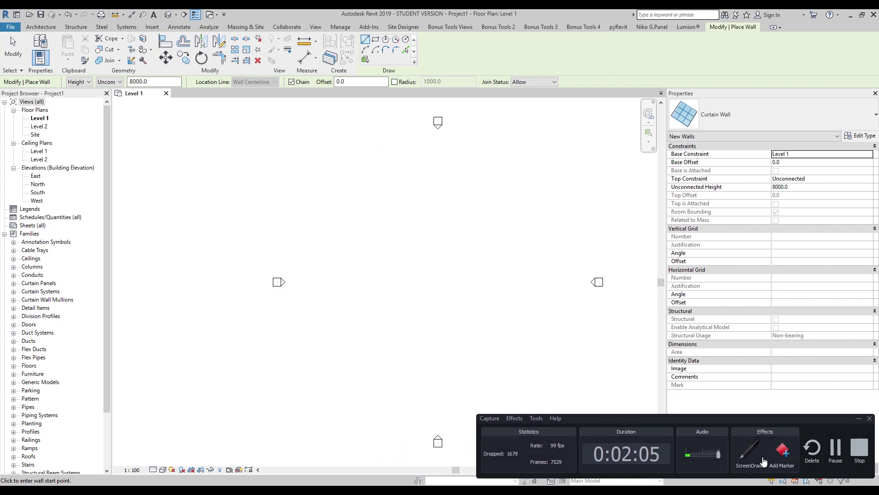
Step: Draw a 19000 mm horizontal curtain wall left to right, then exit the wall tool
mouse_move(716, 463)
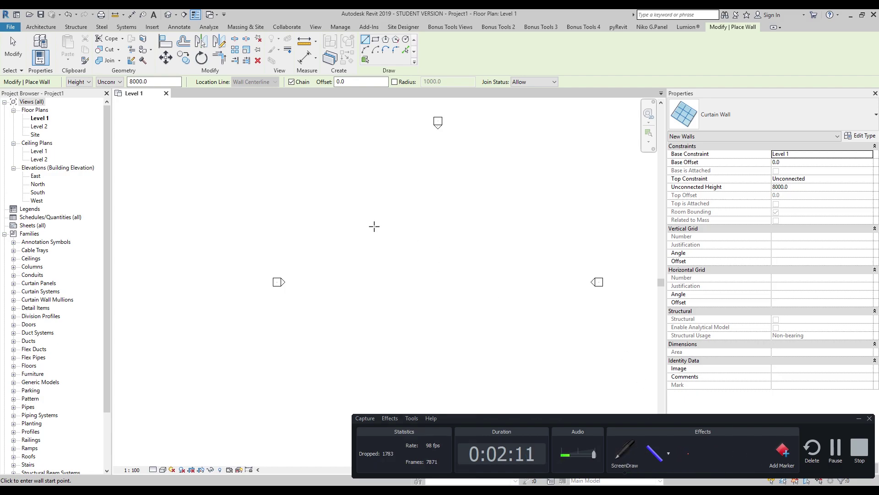
click(389, 250)
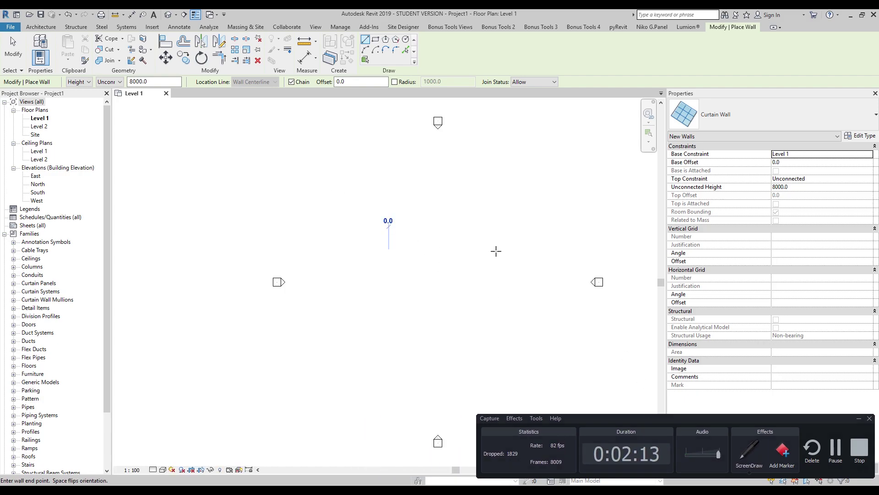
click(509, 250)
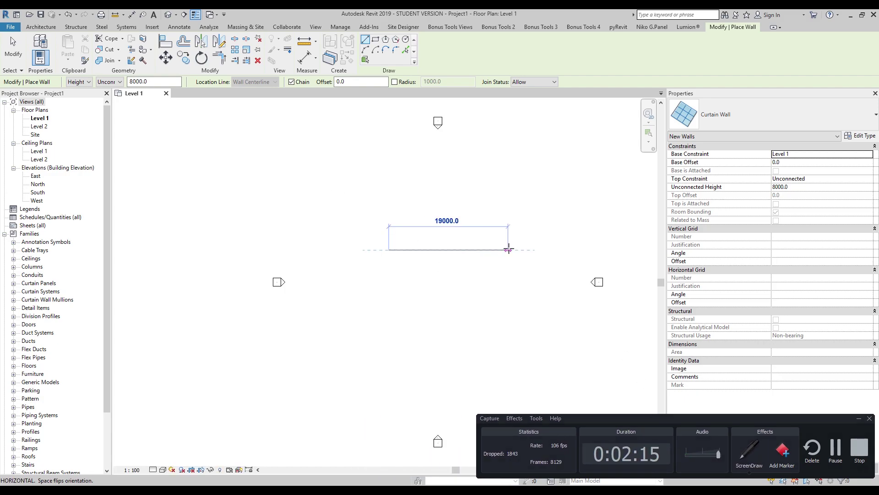
key(Escape)
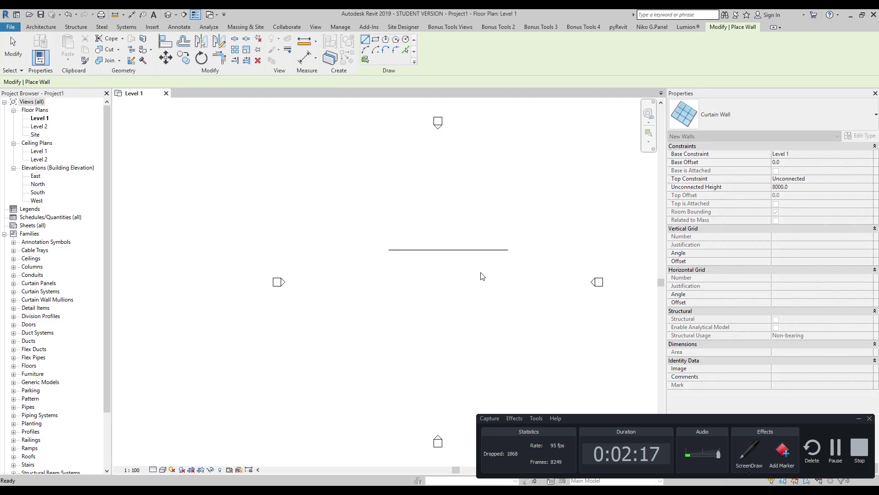
key(Escape)
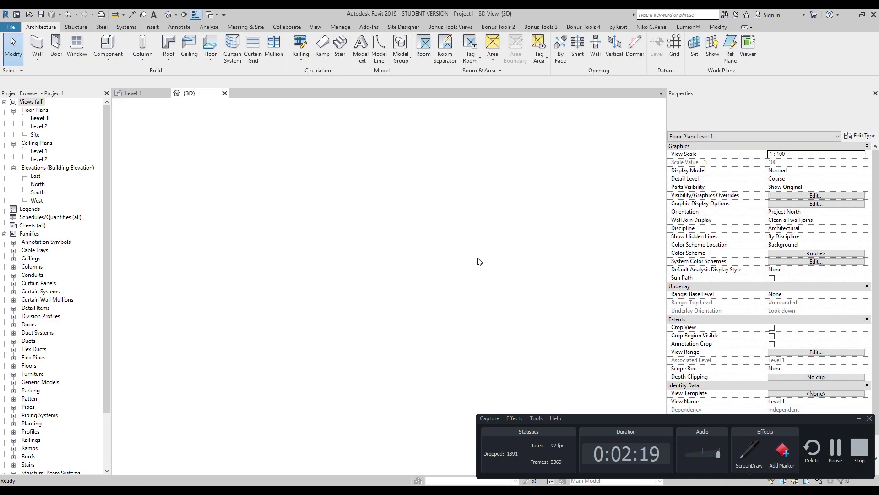
Step: Open the default {3D} view with the 3D shortcut and select the curtain wall
key(3)
key(d)
shift+middle_drag(410, 308, 441, 222)
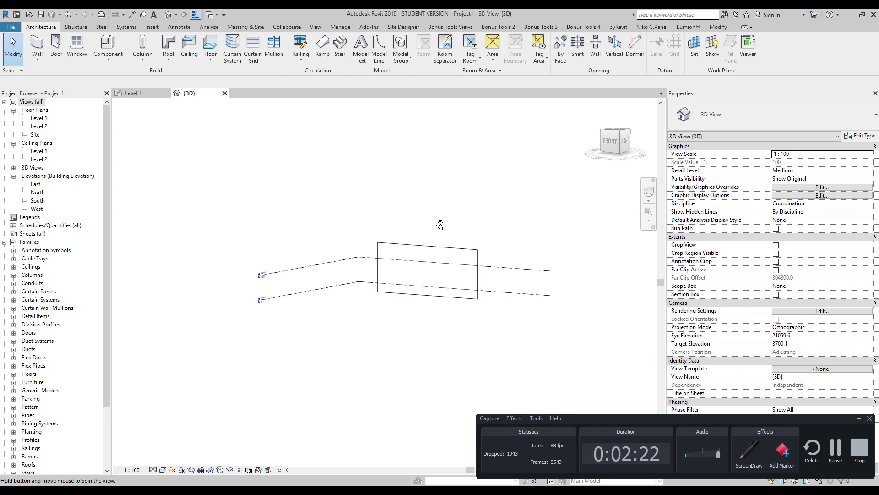
click(412, 247)
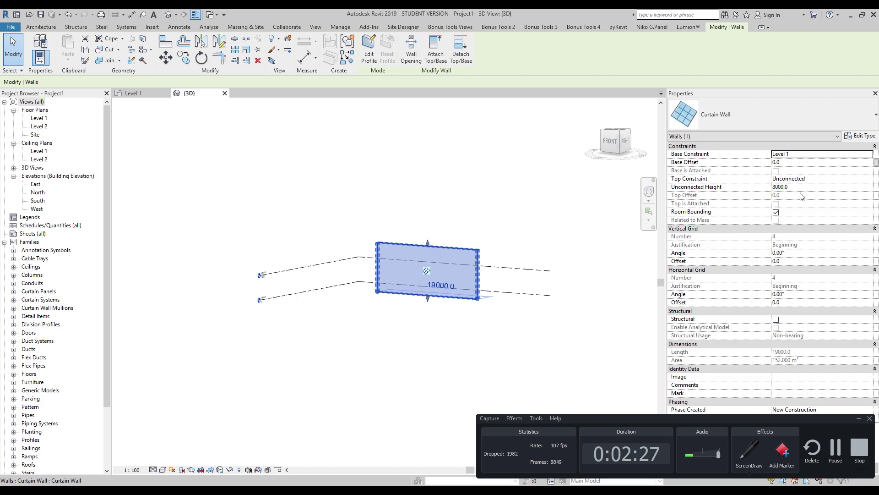
shift+middle_drag(321, 265, 224, 261)
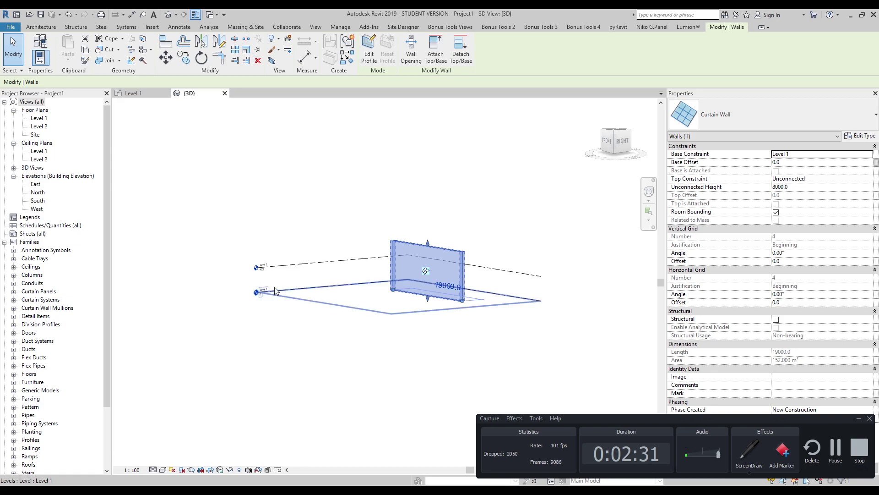
Step: Set the curtain wall's Top Constraint to Up to level: Level 2
scroll(274, 287, up, 3)
shift+middle_drag(458, 323, 554, 320)
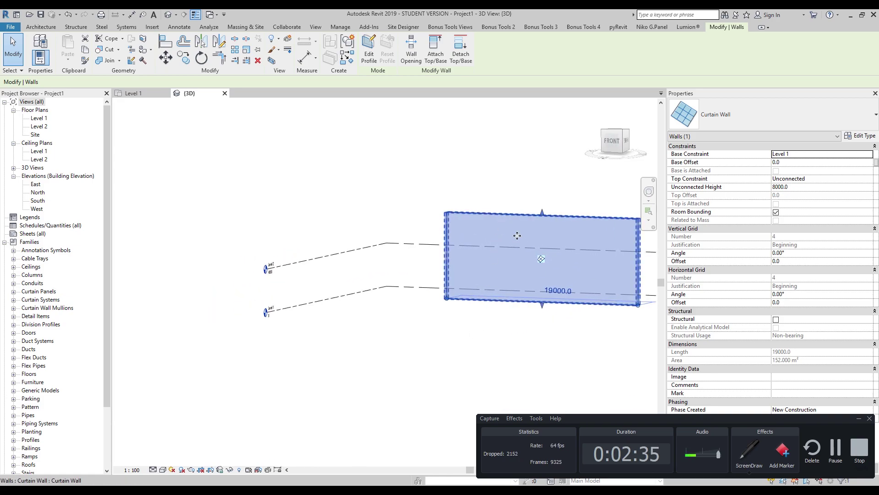
shift+middle_drag(509, 229, 467, 255)
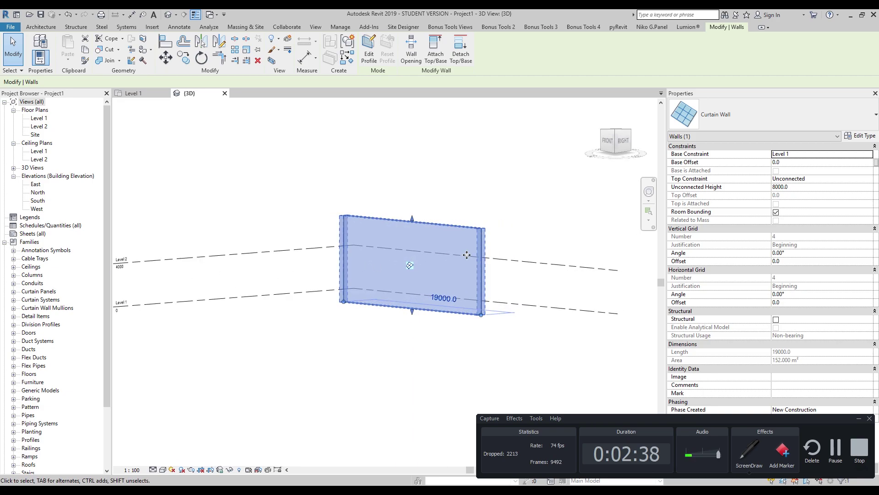
click(869, 179)
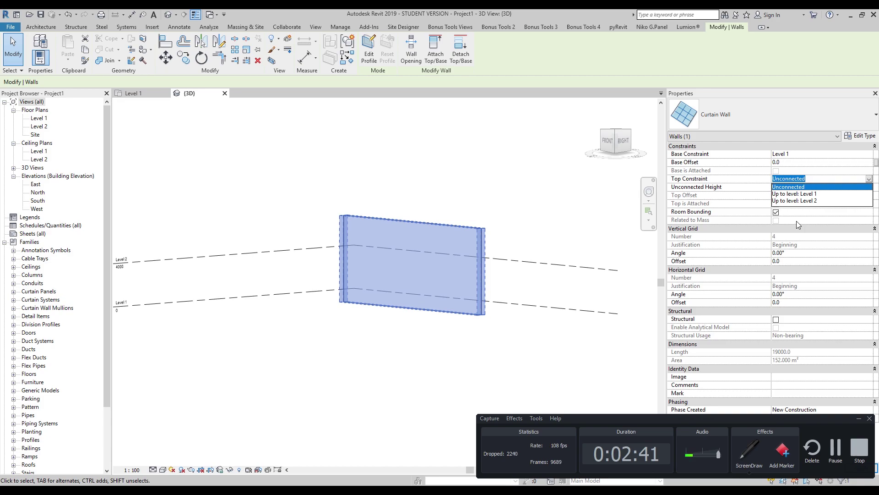
click(806, 201)
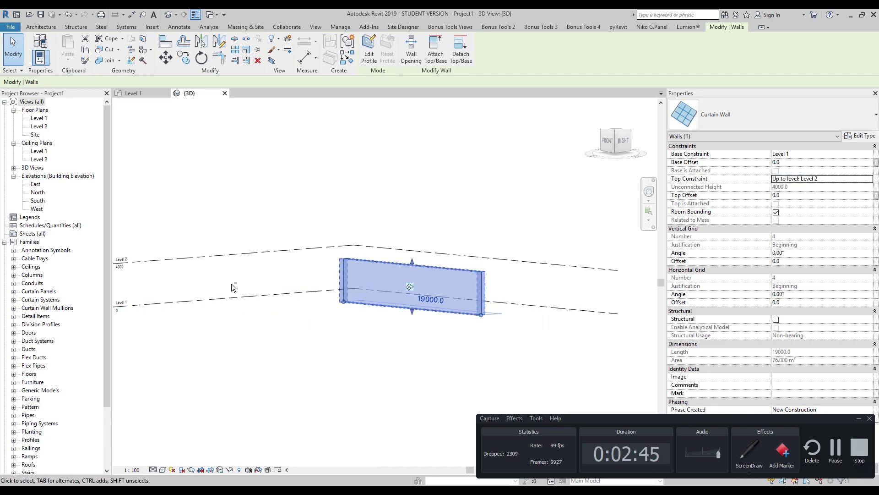
shift+middle_drag(232, 284, 227, 253)
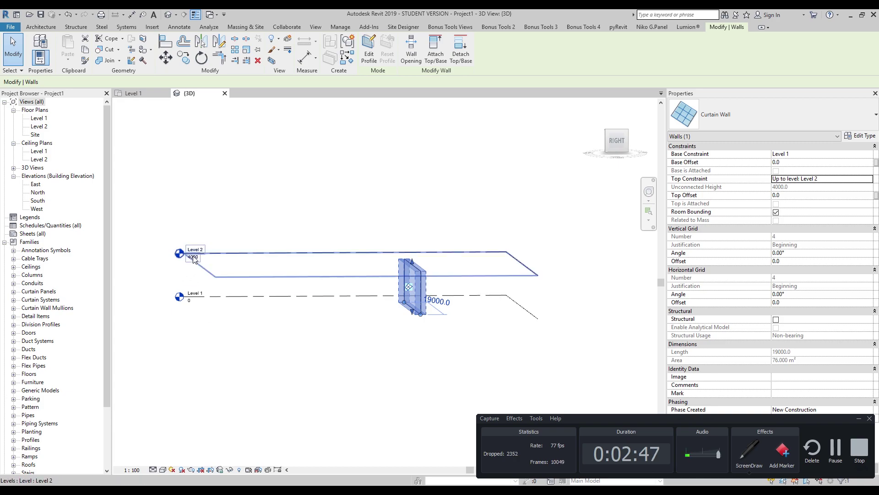
Step: Change Level 2's elevation to 6000 and view the taller wall from above
click(195, 260)
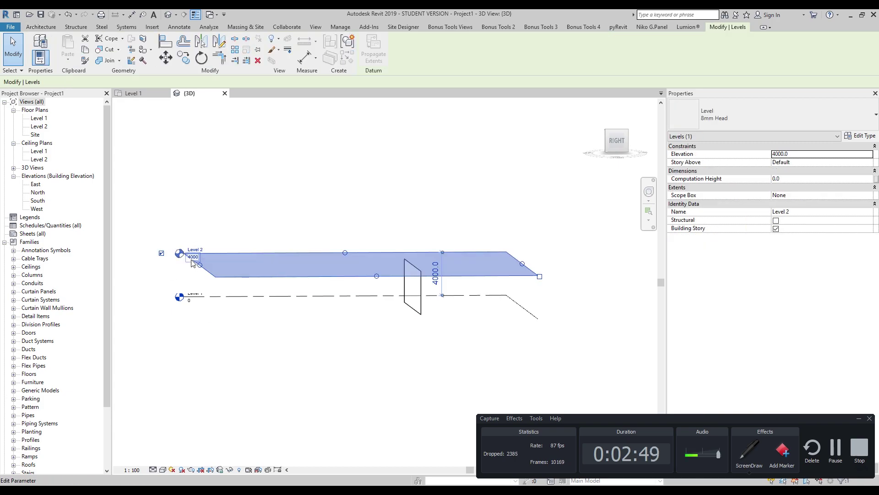
click(192, 260)
text(6000)
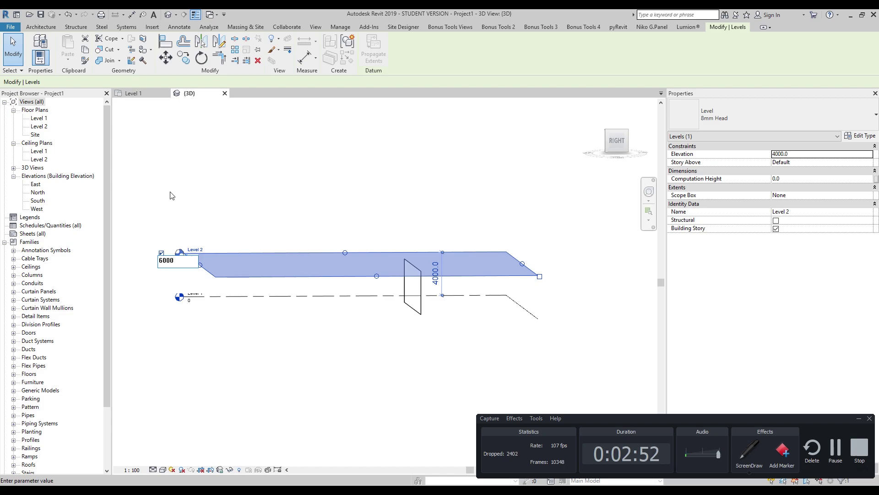
key(Return)
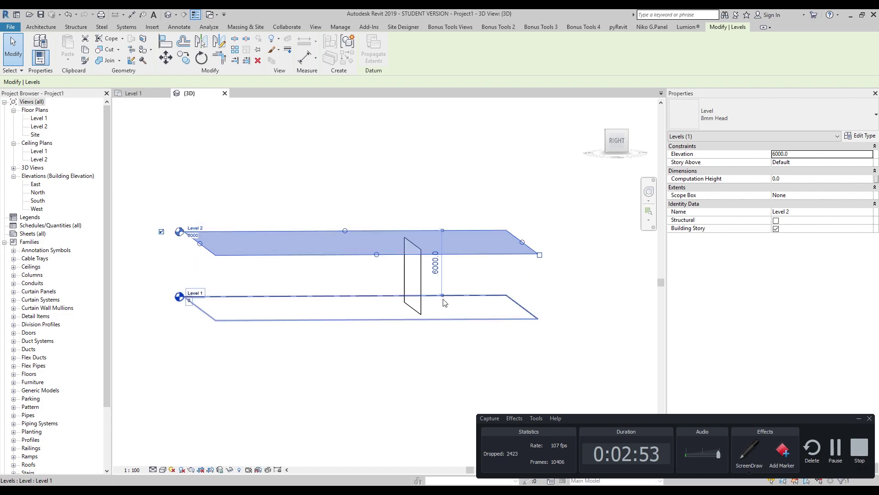
click(344, 338)
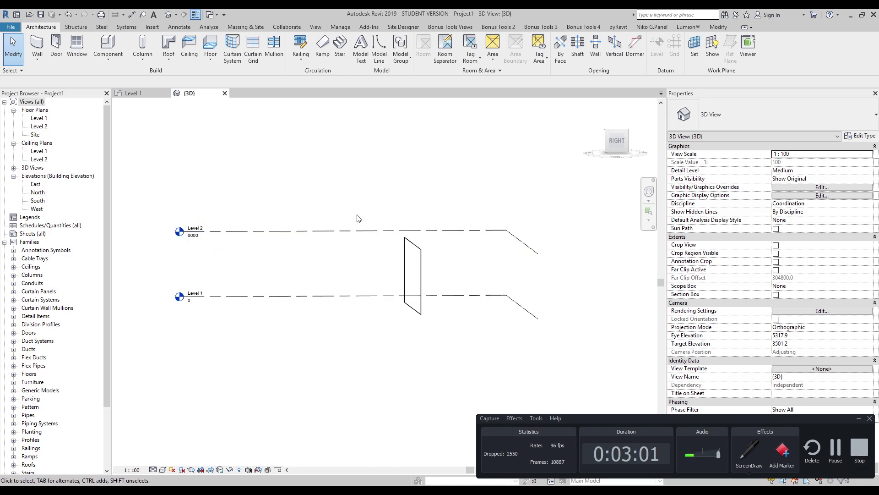
shift+middle_drag(371, 246, 374, 336)
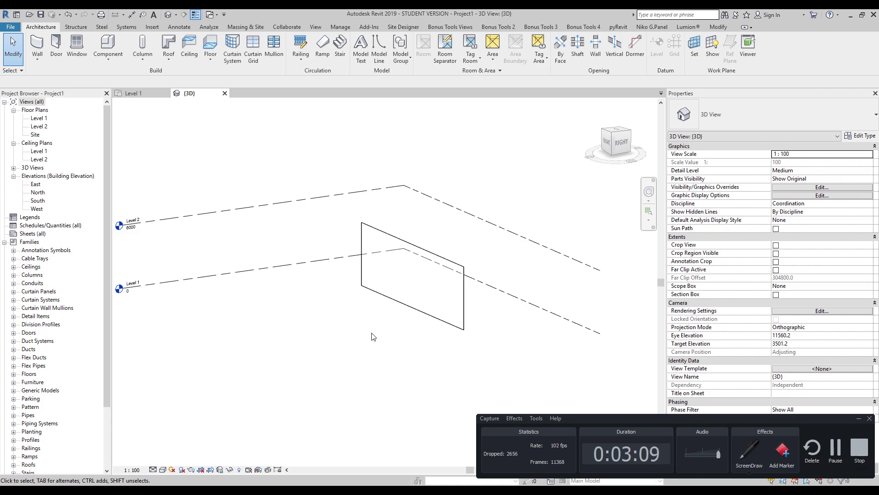
click(860, 418)
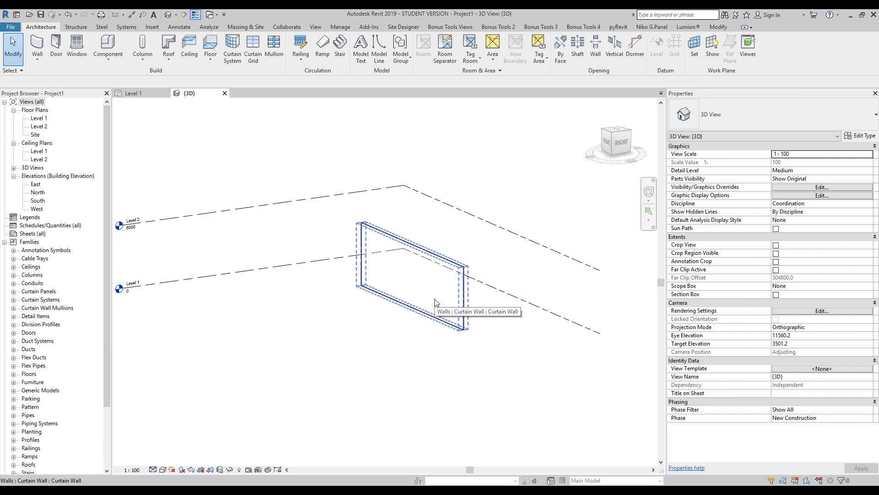
Step: Select the curtain wall and open its Type Properties through Edit Type
click(435, 318)
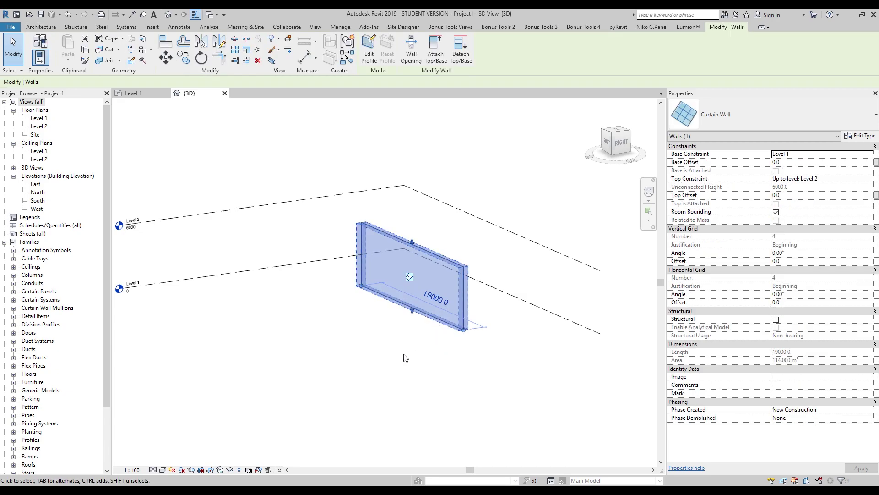
shift+middle_drag(403, 360, 391, 326)
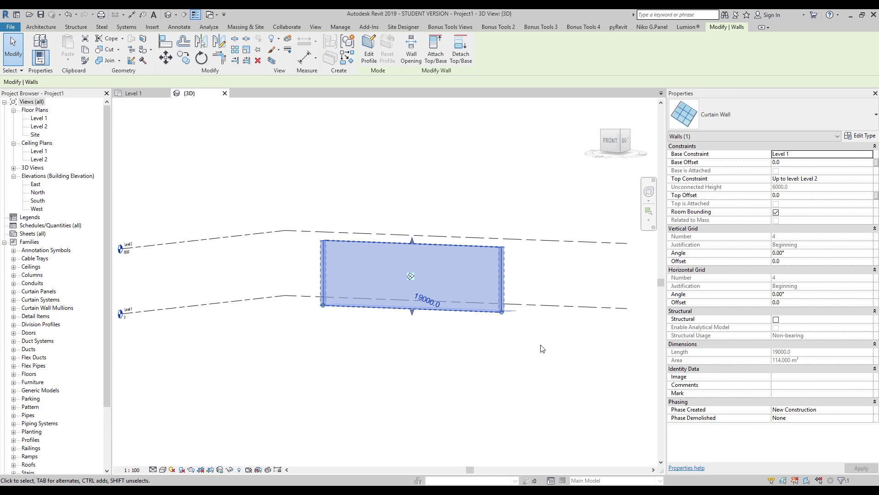
click(861, 135)
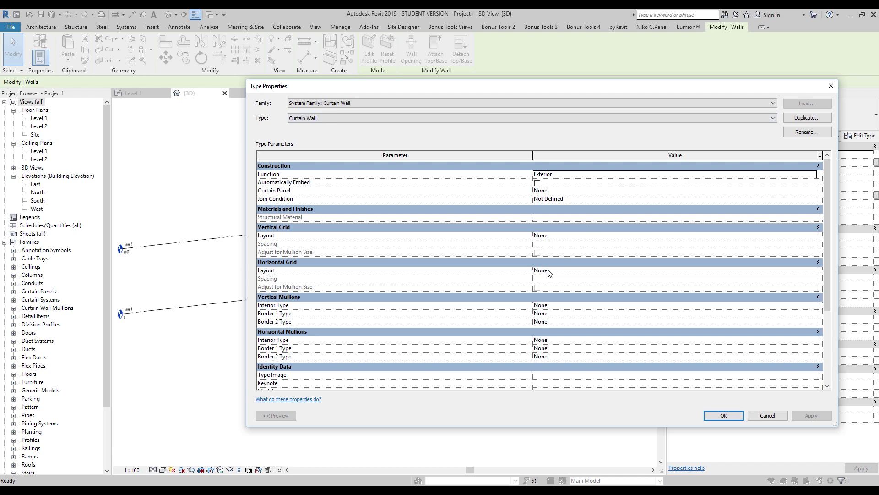
Step: Set both Vertical and Horizontal Grid layouts to Fixed Distance and apply the type change
click(812, 236)
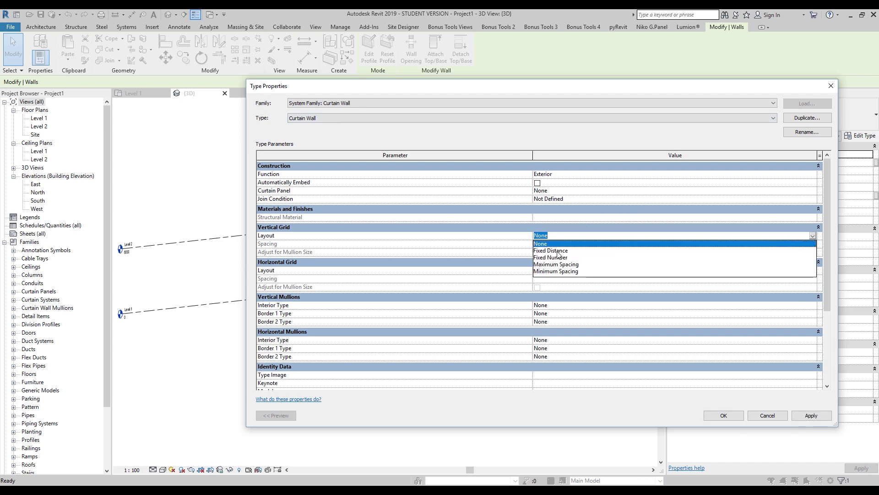
click(564, 251)
click(813, 271)
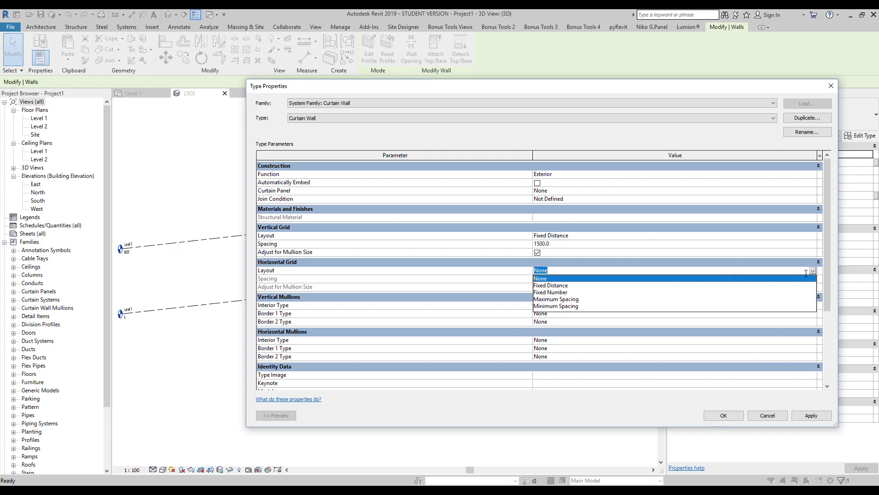
click(551, 285)
click(724, 416)
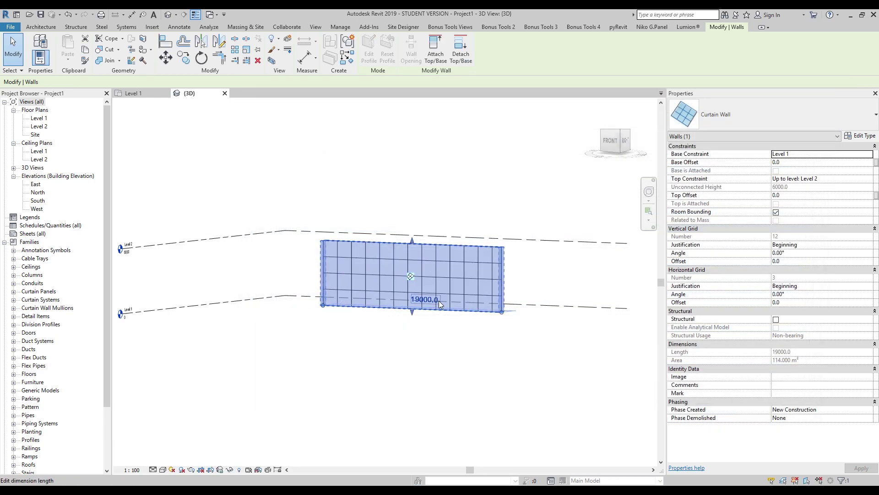
Step: Recentre and reselect the gridded curtain wall, then switch to the ViewCube FRONT view
scroll(439, 300, up, 2)
middle_drag(414, 281, 429, 289)
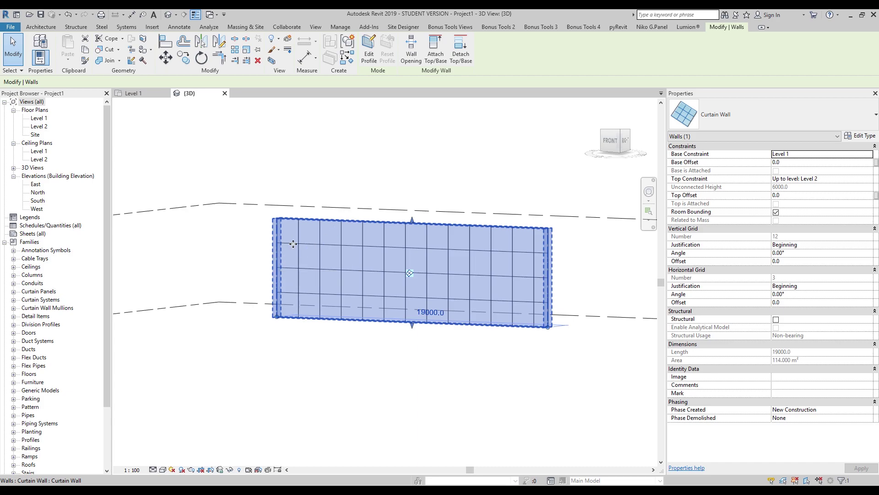
key(Escape)
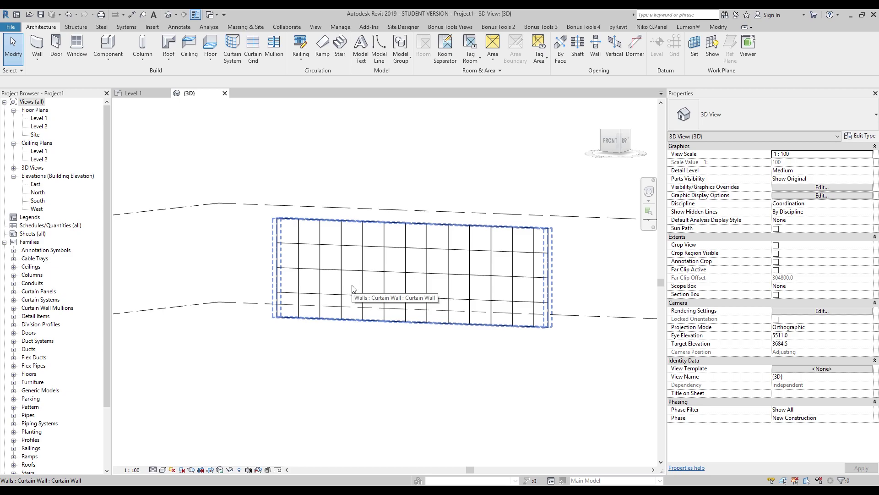
click(350, 288)
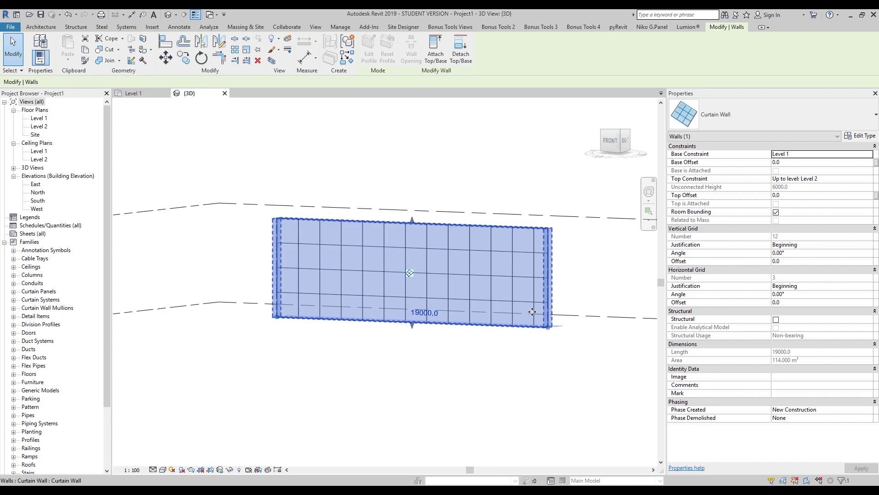
middle_drag(305, 311, 334, 320)
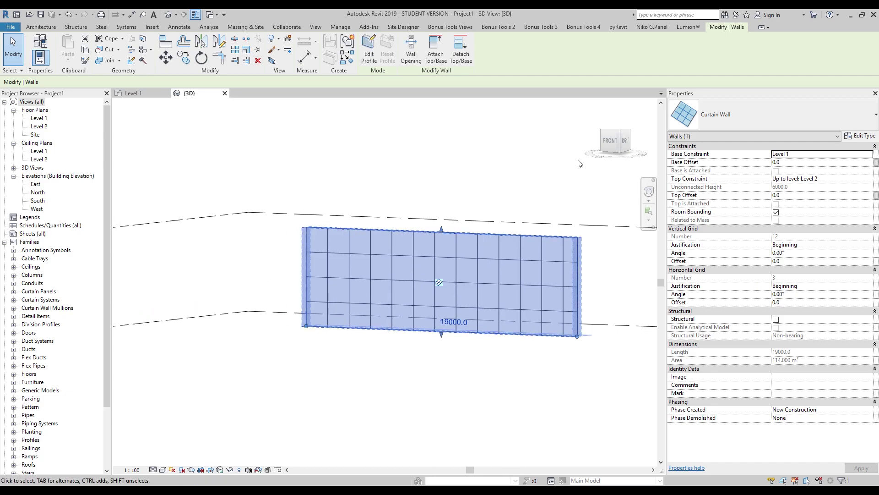
drag(610, 146, 606, 153)
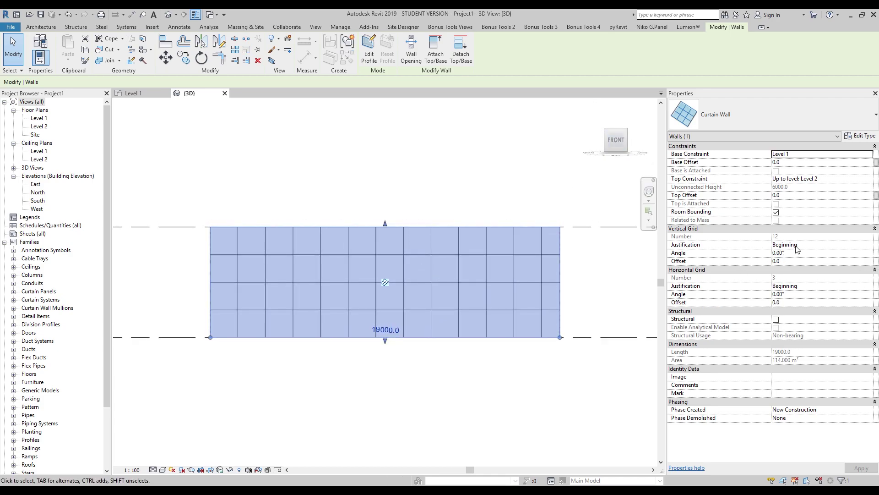
Step: Try End, then set the curtain wall's Vertical Grid Justification to Center
click(869, 245)
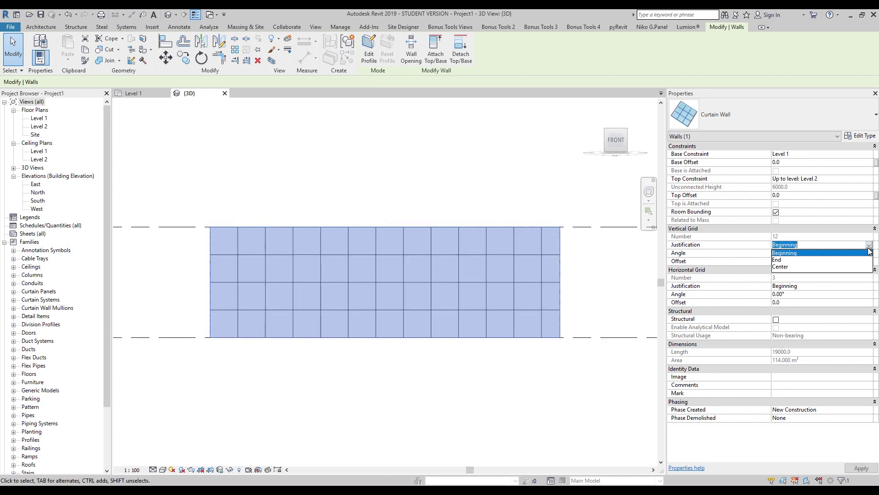
click(790, 266)
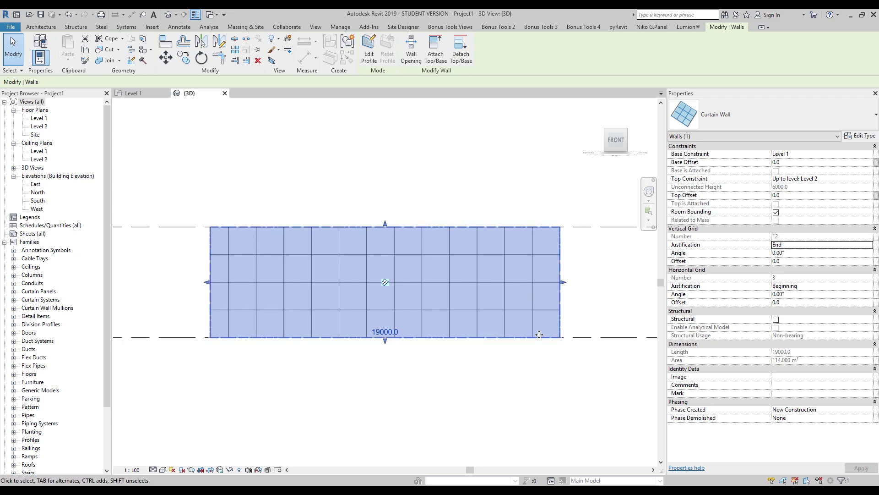
click(866, 247)
click(868, 245)
click(786, 267)
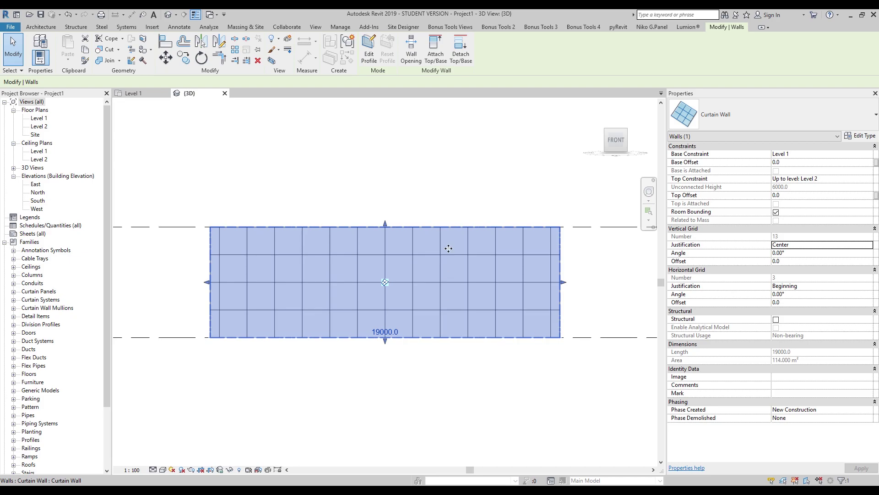
Step: Try End, then set Horizontal Grid Justification to Center
click(869, 285)
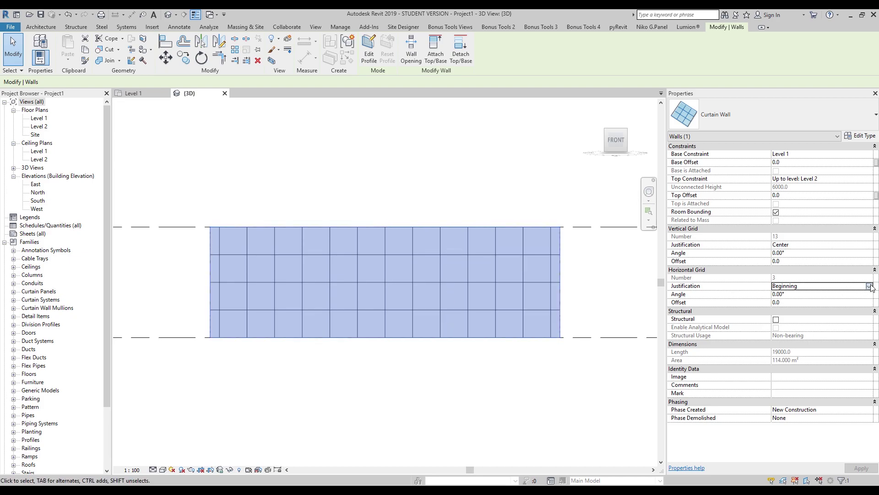
click(868, 286)
click(778, 301)
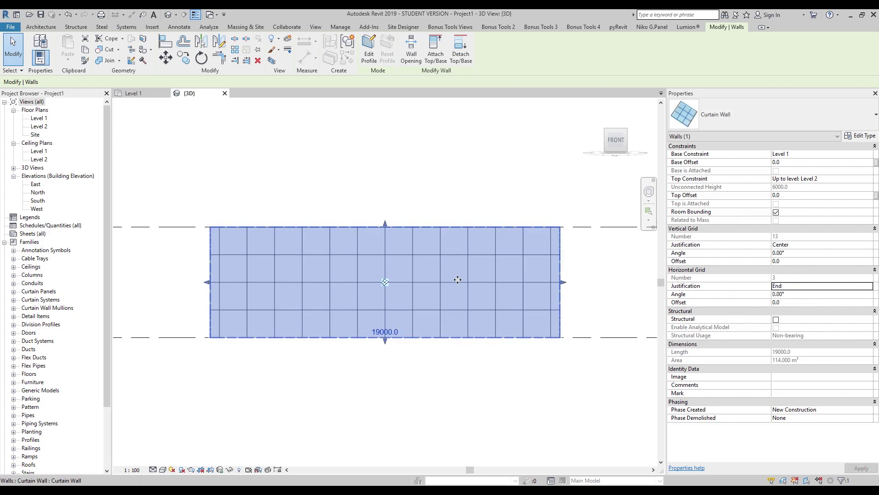
click(869, 286)
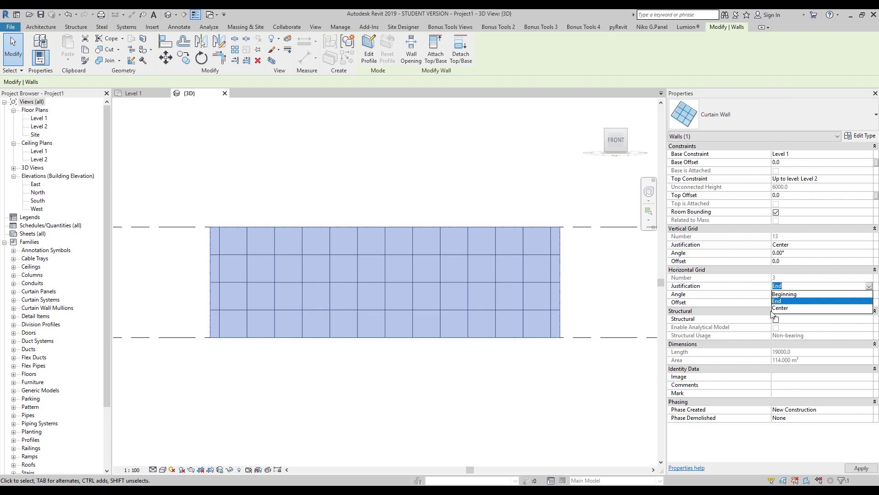
click(781, 308)
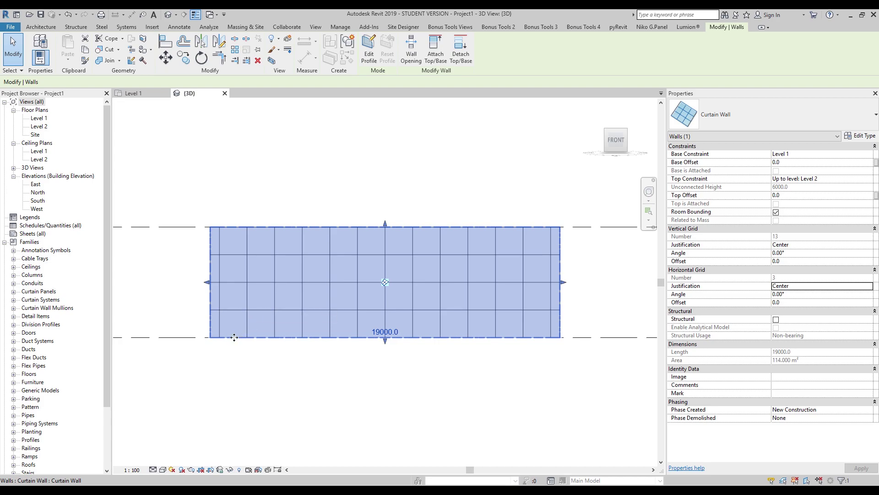
click(796, 196)
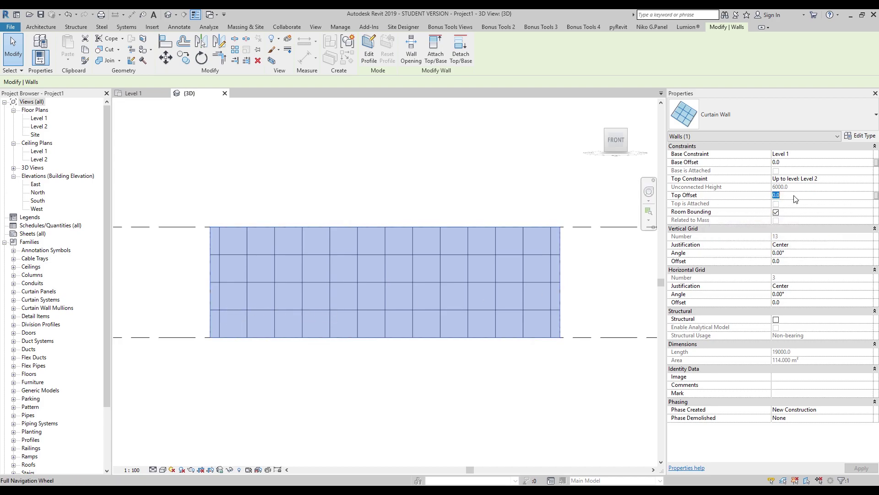
text(500)
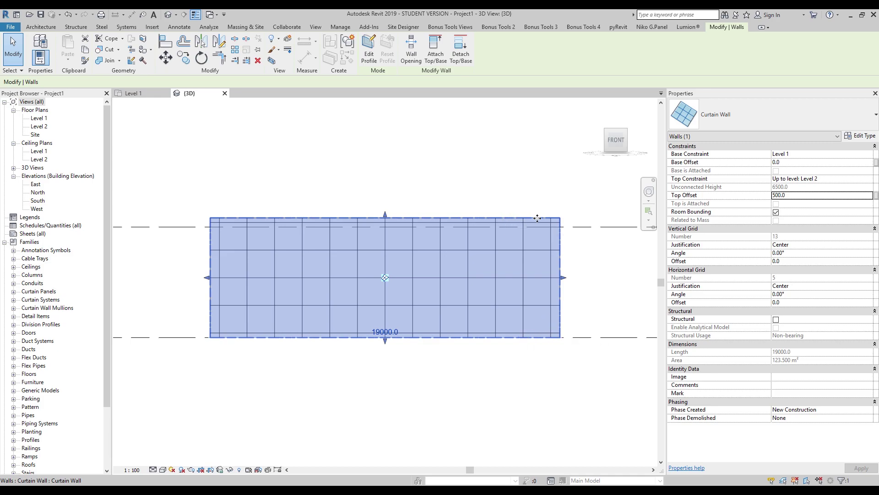
click(865, 289)
click(790, 301)
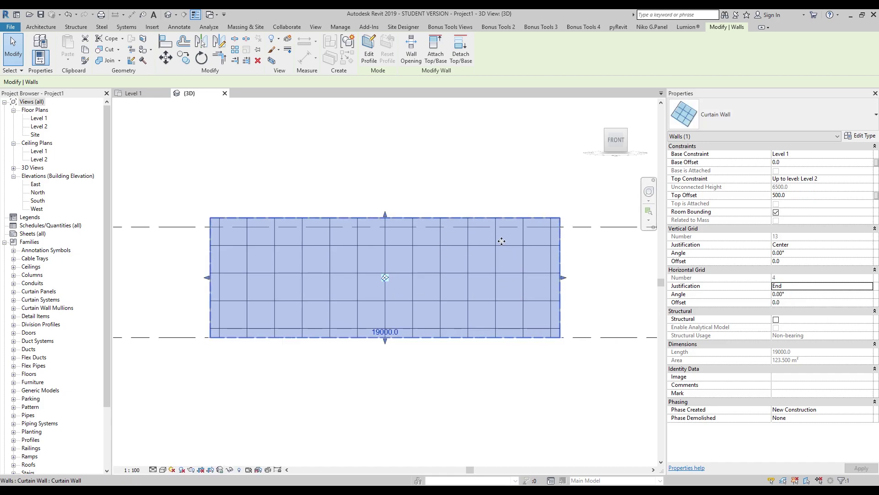
click(800, 197)
text(0)
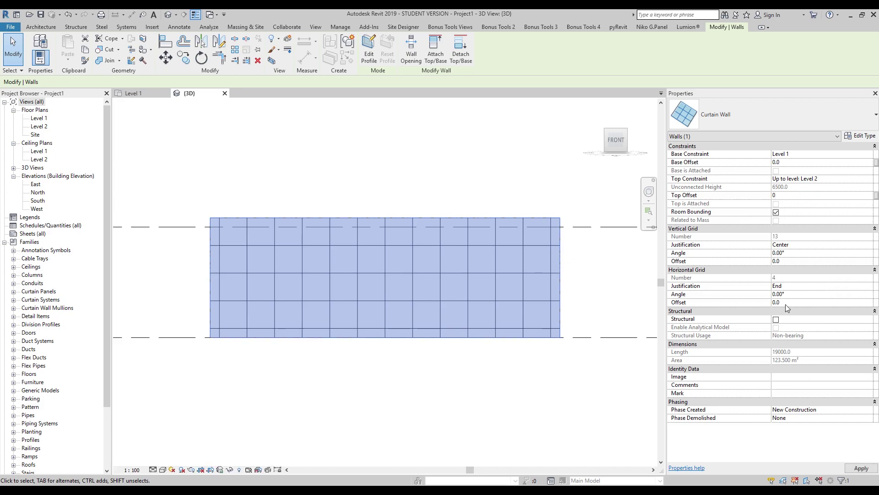
key(Return)
click(869, 286)
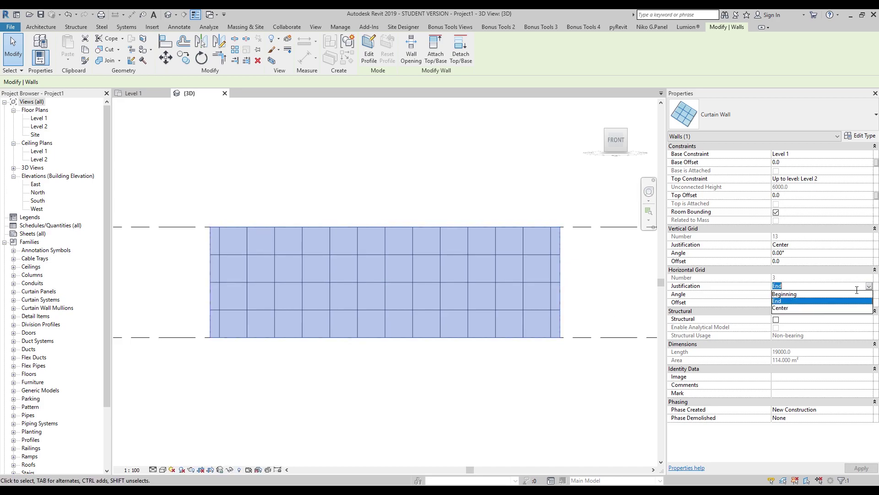
click(792, 310)
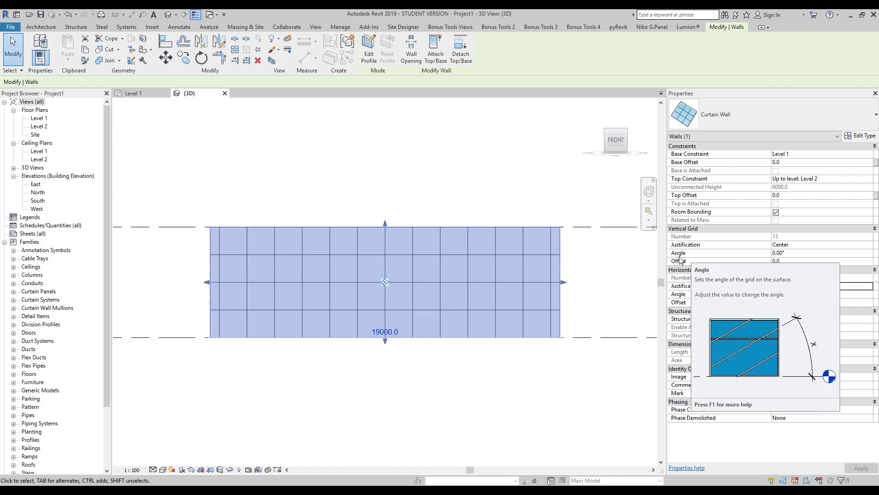
click(802, 255)
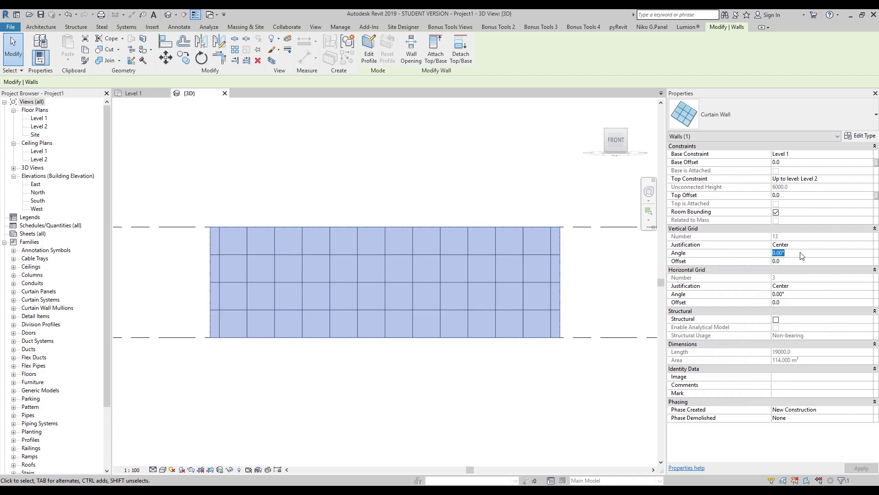
text(20)
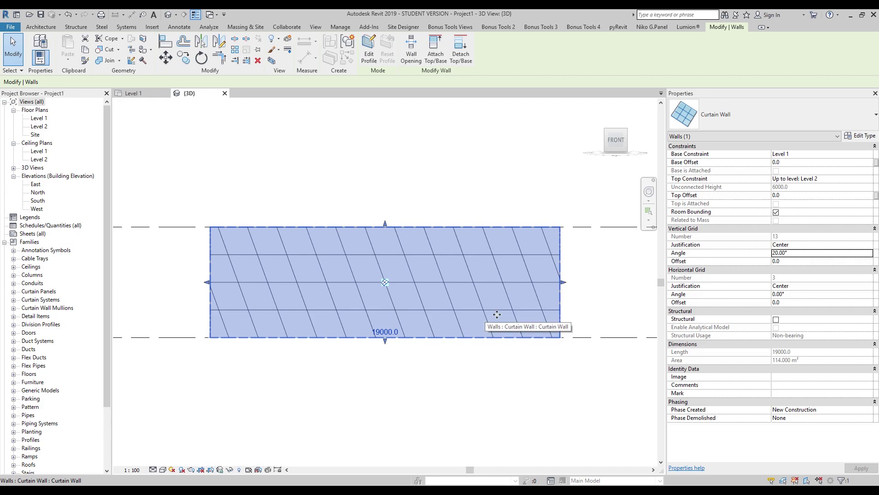
key(Return)
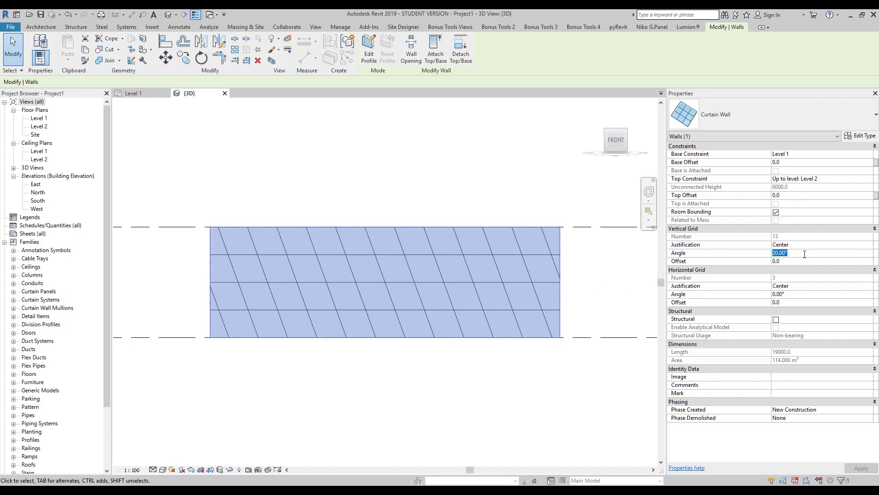
text(0)
key(Return)
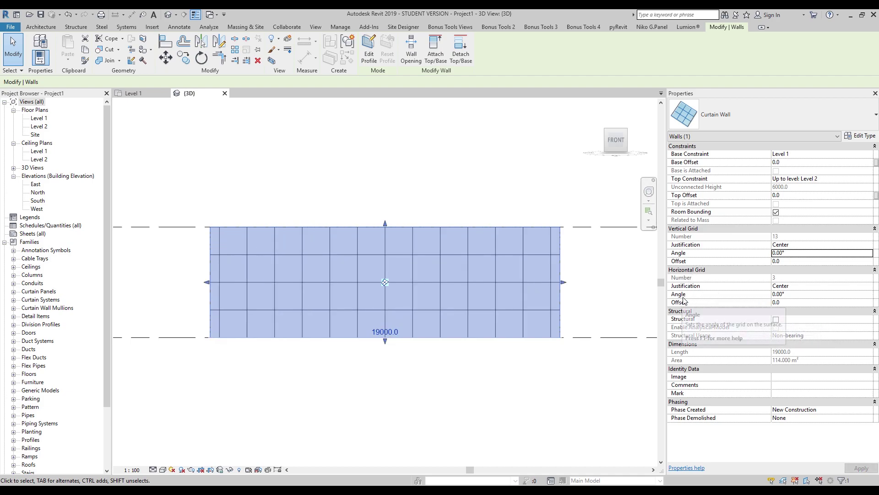
click(800, 295)
text(10)
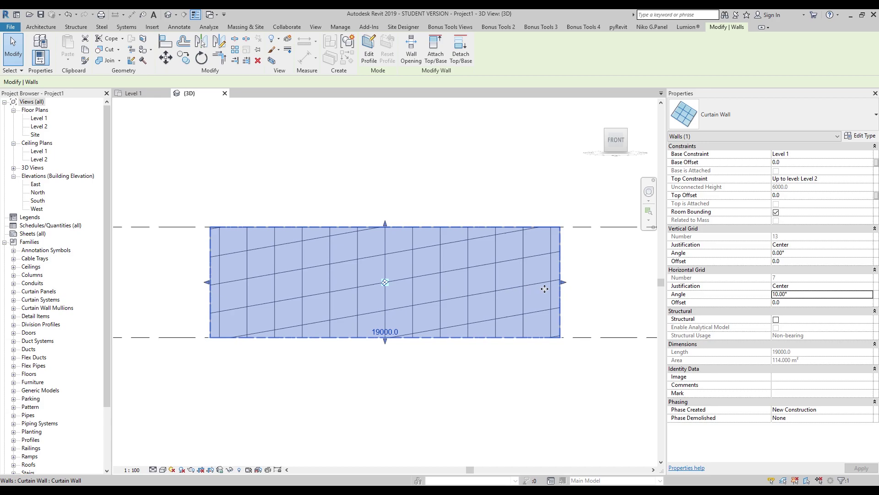
click(801, 297)
text(0)
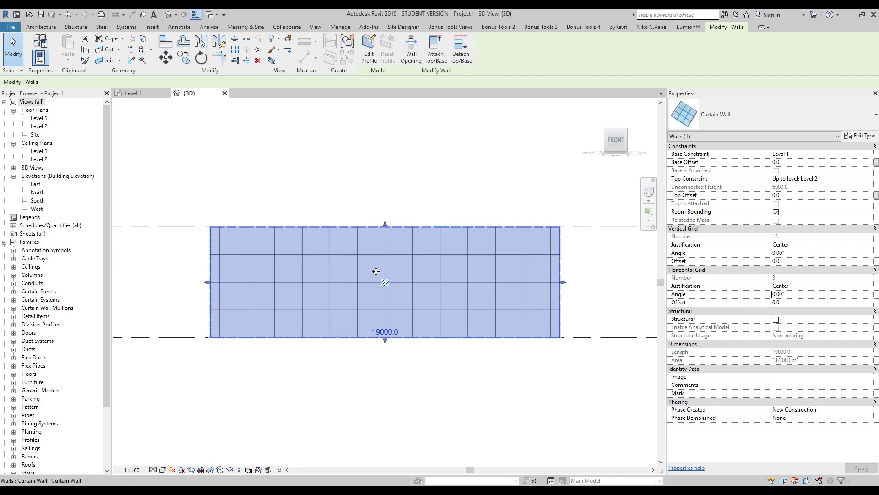
Step: Experiment with Vertical Grid Offset values 500 and -300 and Beginning justification, ending at offset 0
click(807, 260)
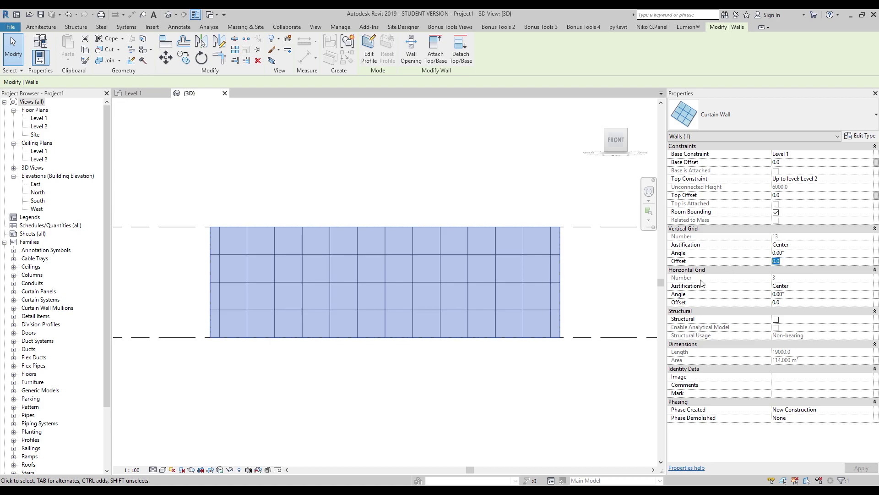
text(5)
key(Return)
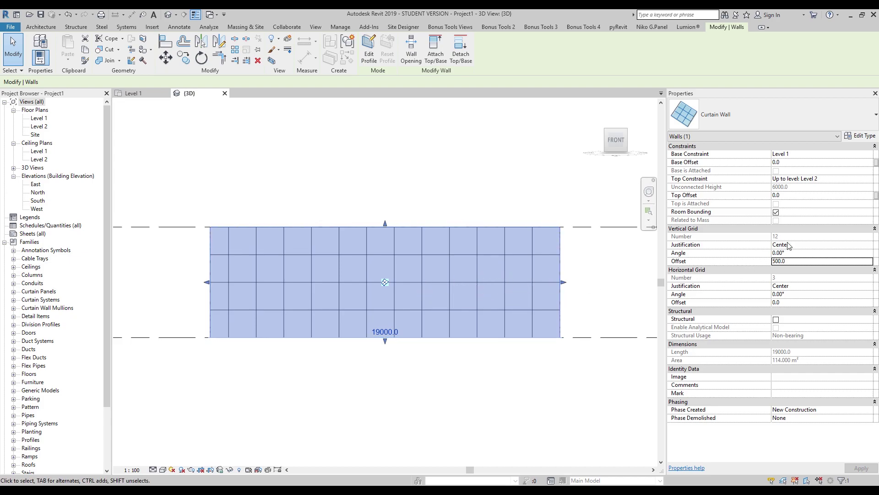
click(865, 246)
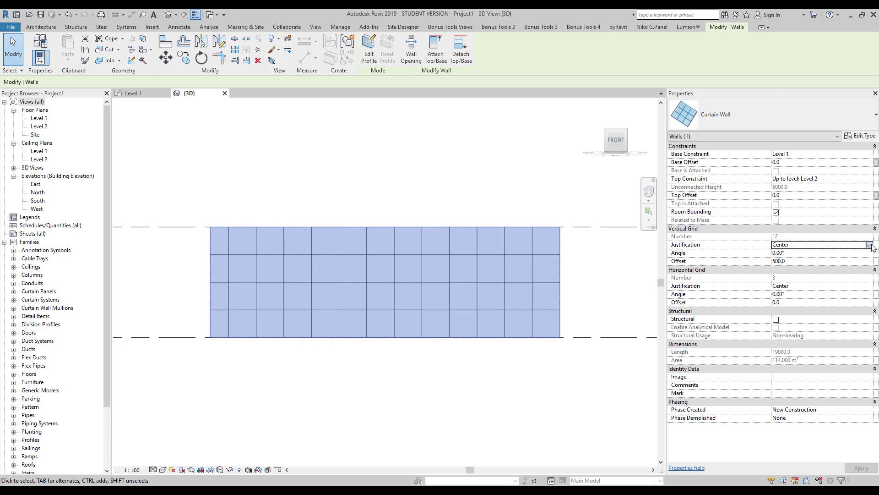
click(868, 245)
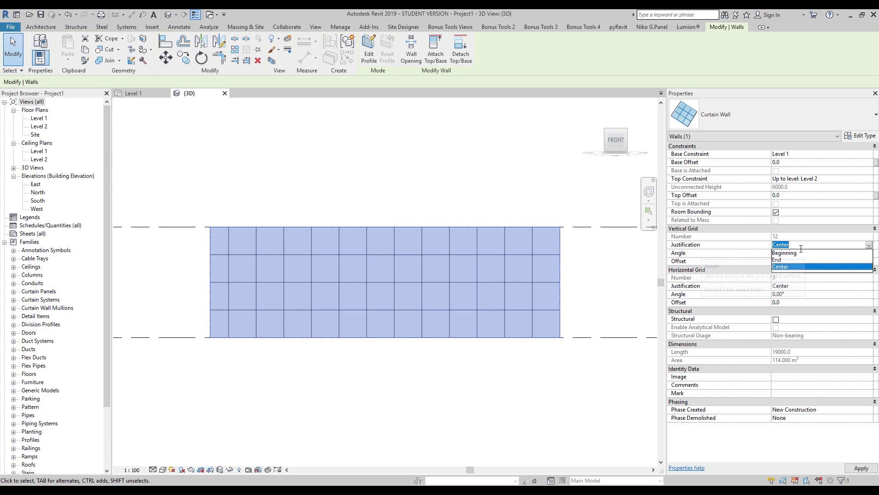
click(785, 253)
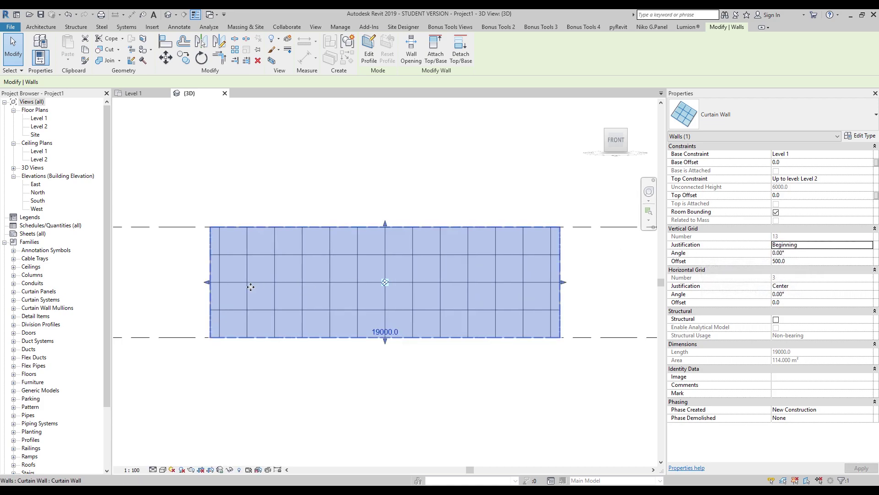
click(792, 262)
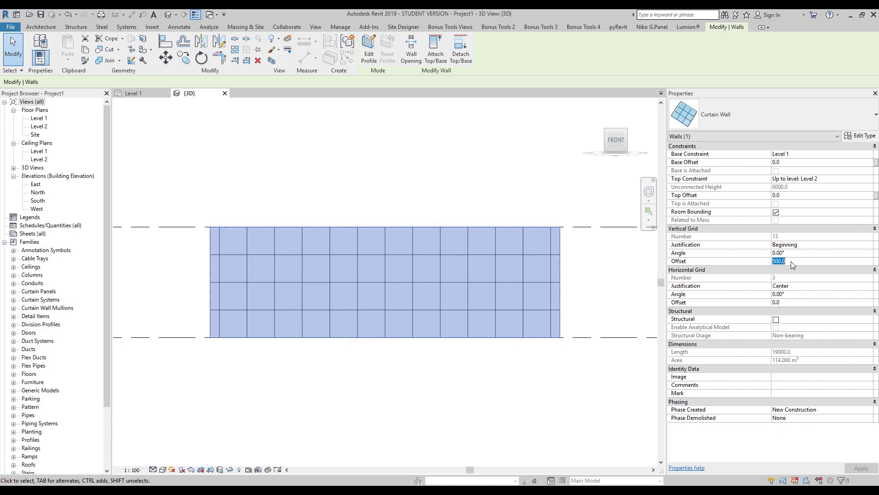
double_click(791, 261)
text(0)
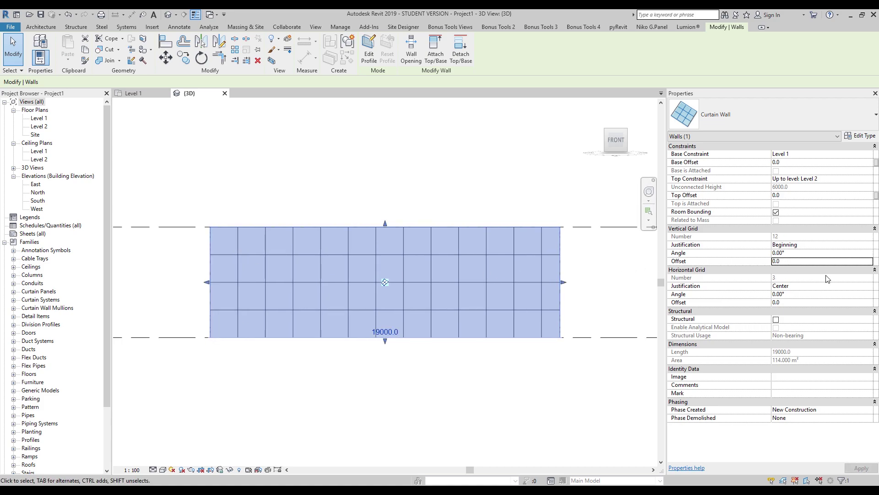
double_click(812, 262)
text(-3)
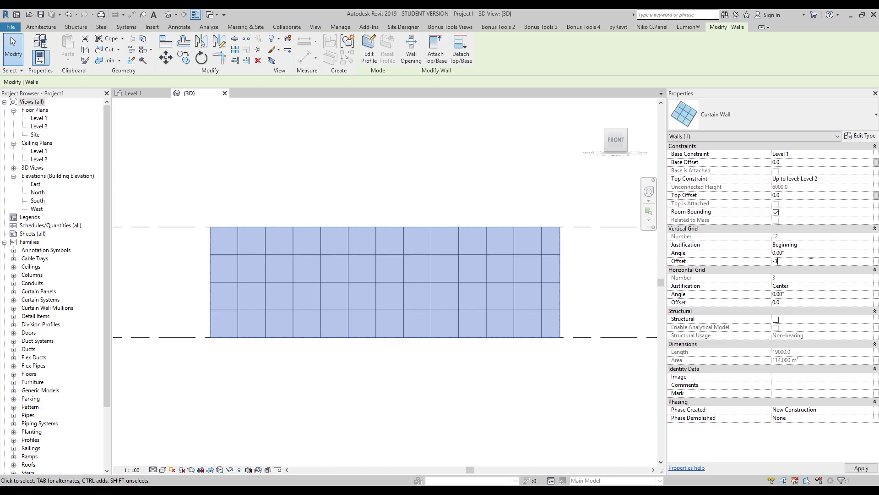
text(00)
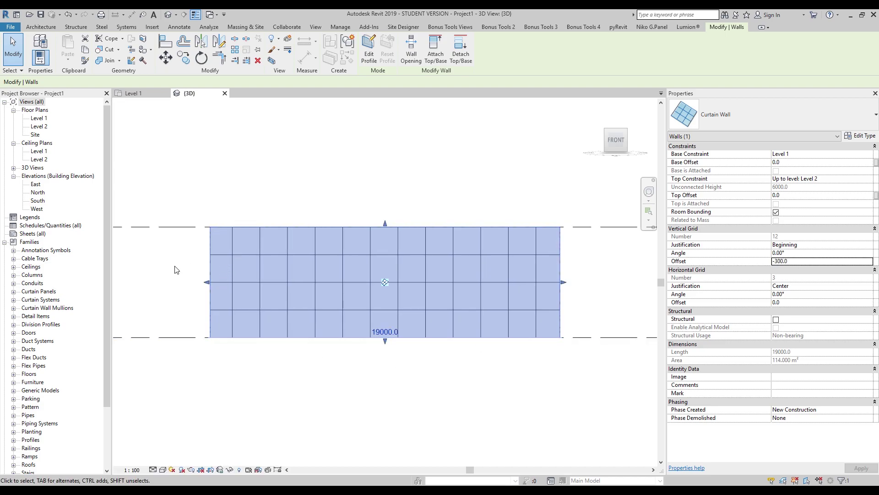
click(795, 262)
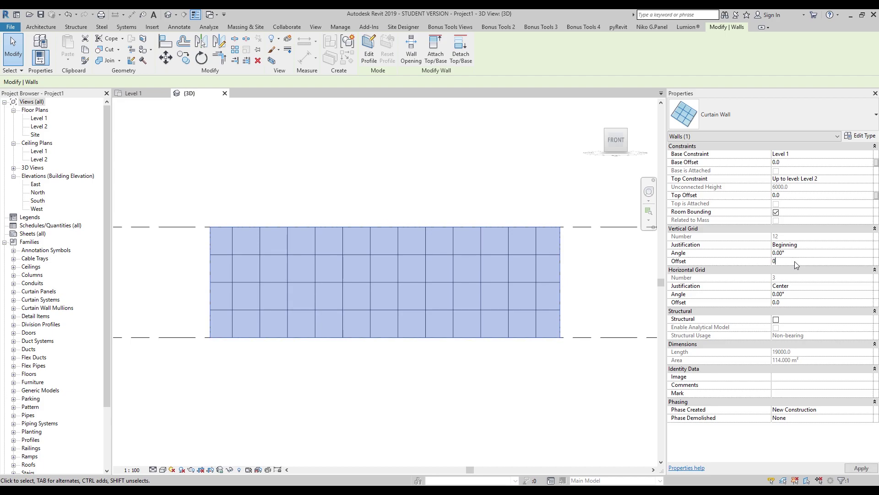
text(0)
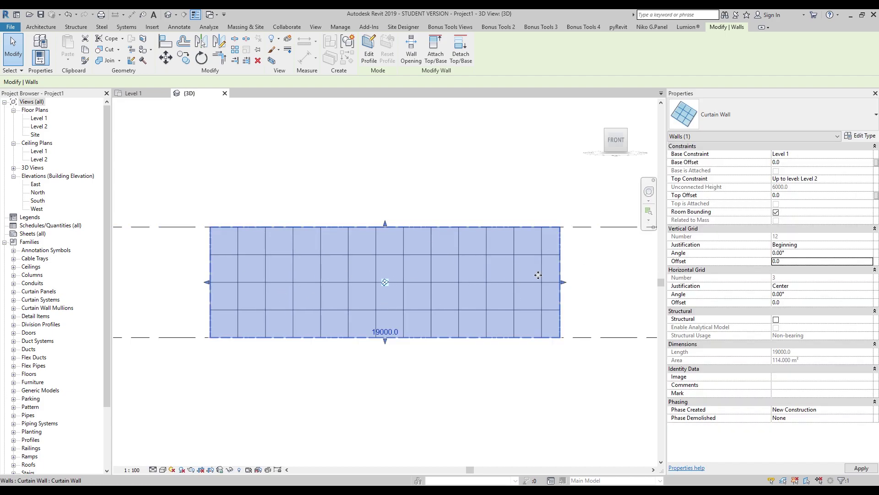
Step: Try a Horizontal Grid Offset of 1000, revisit the value, then deselect the wall
click(793, 303)
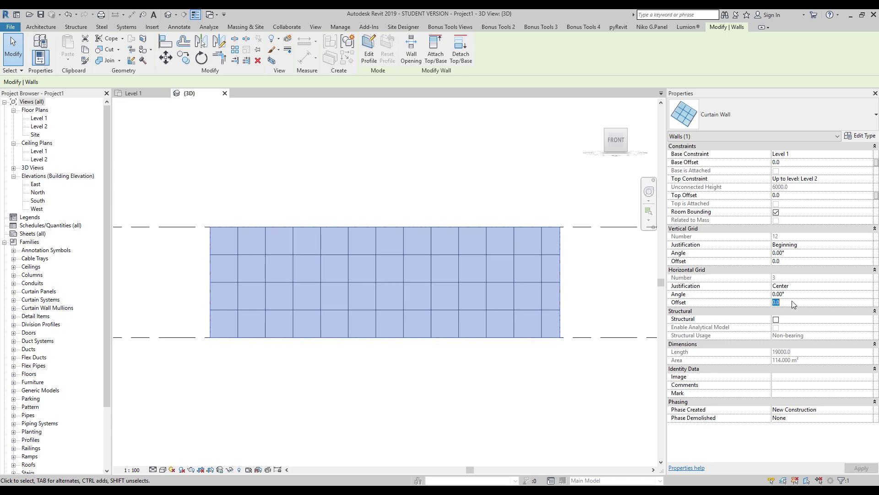
text(1000)
key(Return)
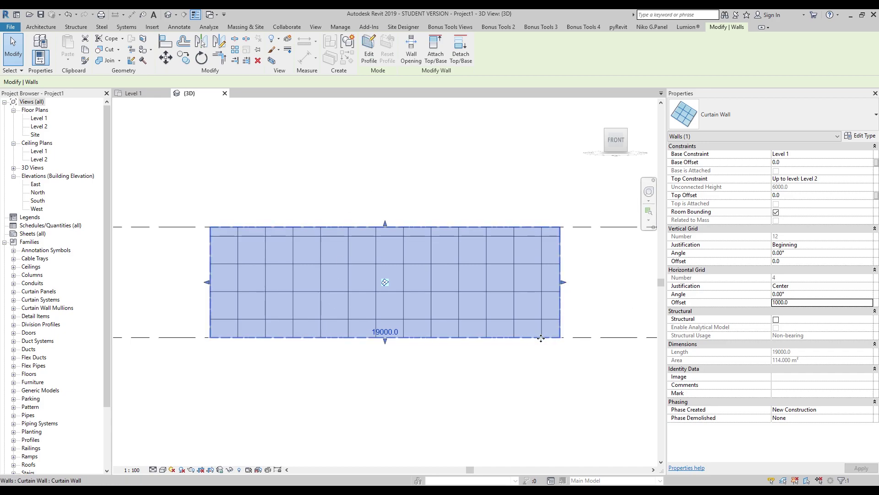
click(789, 302)
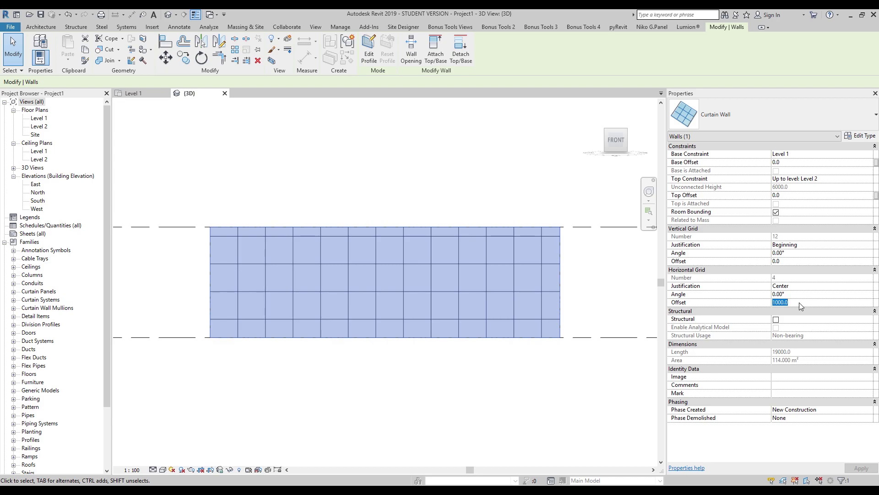
click(608, 296)
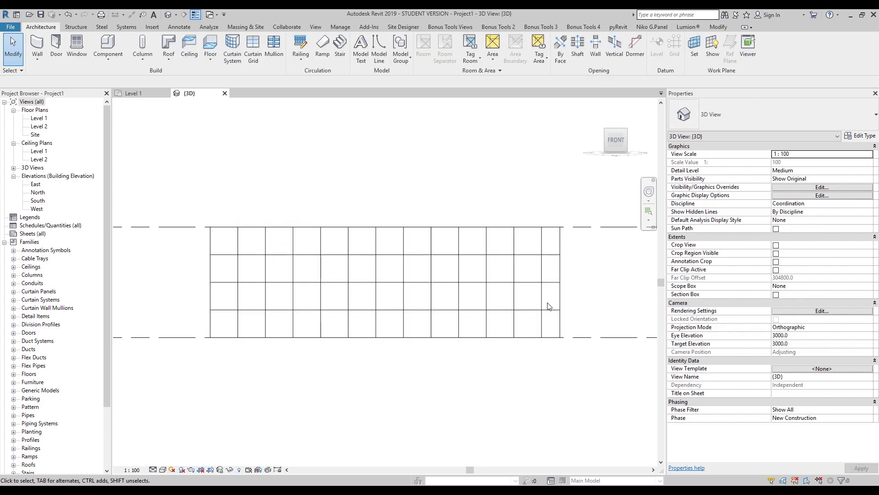
Step: Switch the view to Consistent Colors and window-select the entire curtain wall with its panels
click(414, 285)
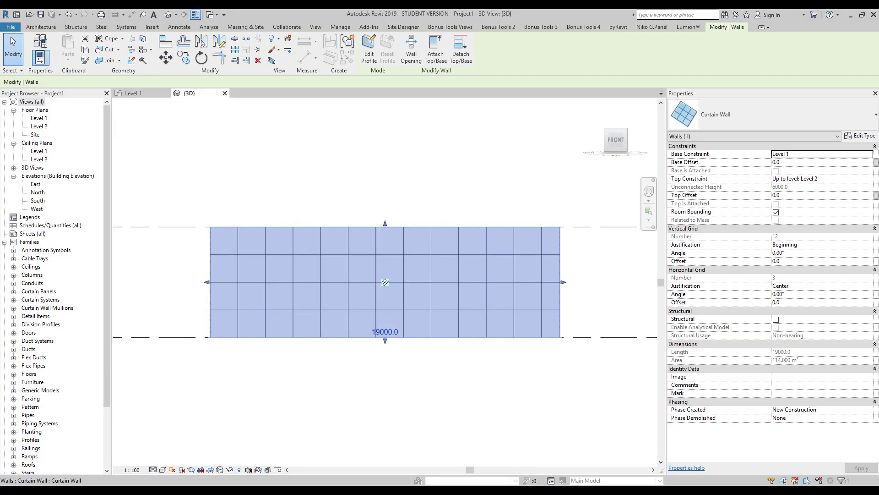
click(553, 428)
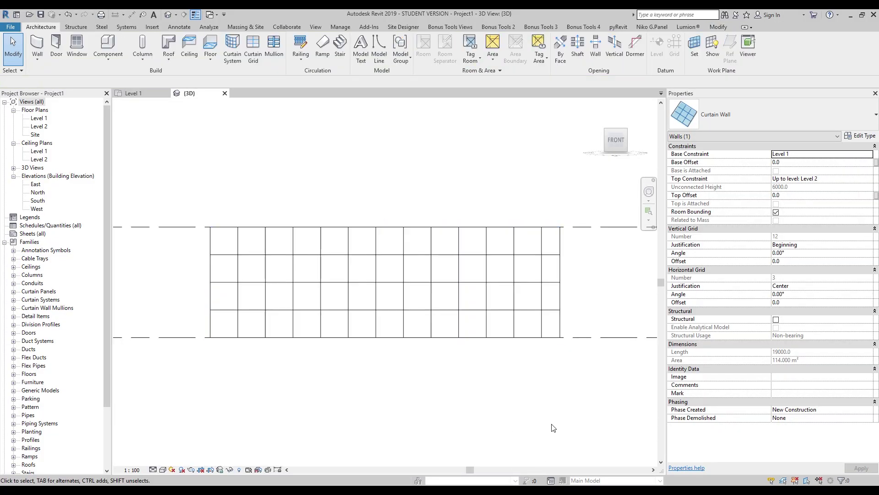
click(164, 470)
click(196, 442)
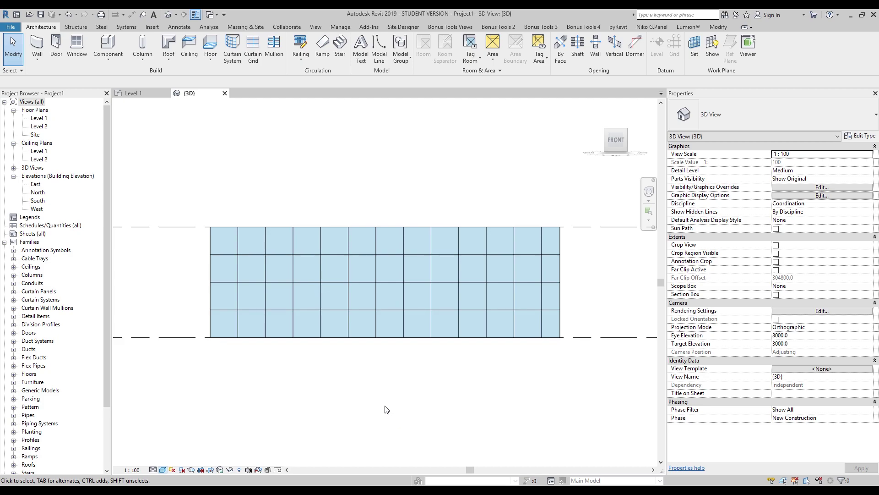
drag(145, 152, 581, 435)
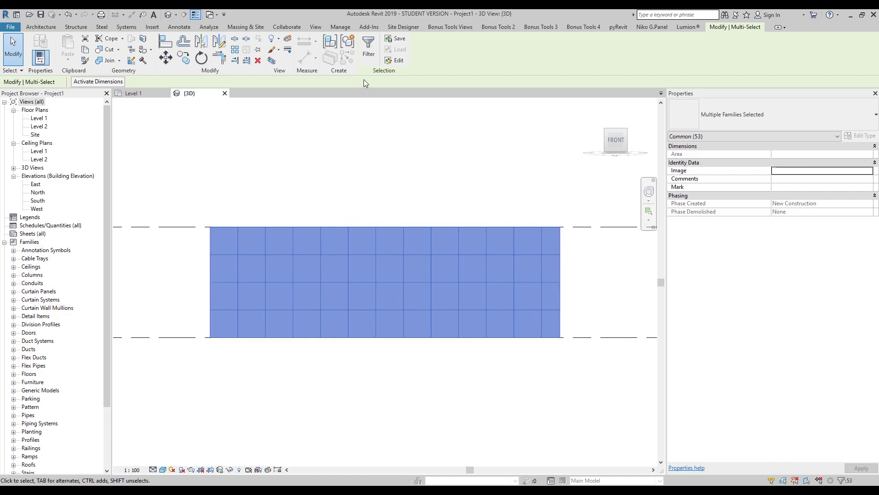
Step: Check in Filter that 52 curtain panels and one wall are selected, cancel, then clear the selection
click(370, 59)
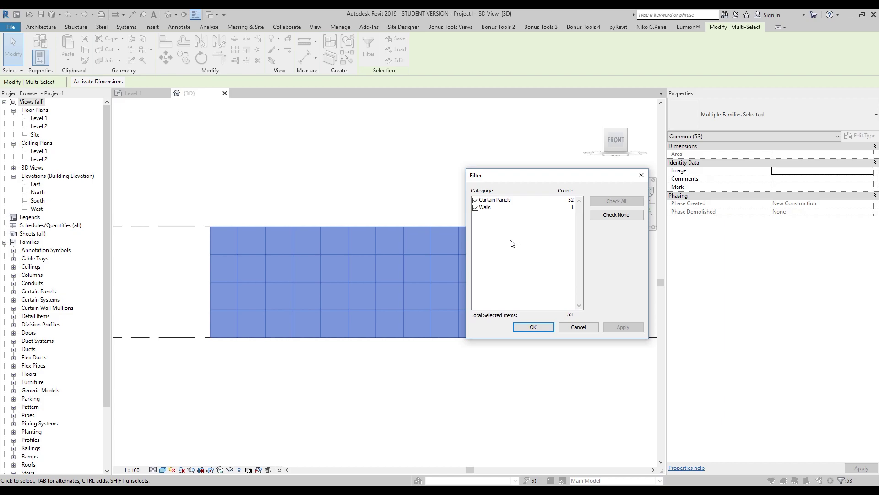
click(578, 327)
key(Escape)
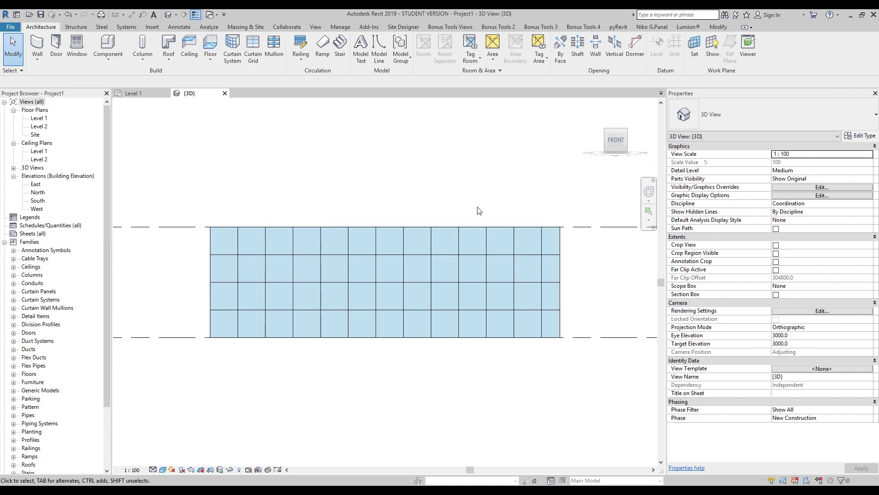
shift+middle_drag(345, 269, 403, 294)
scroll(371, 290, up, 6)
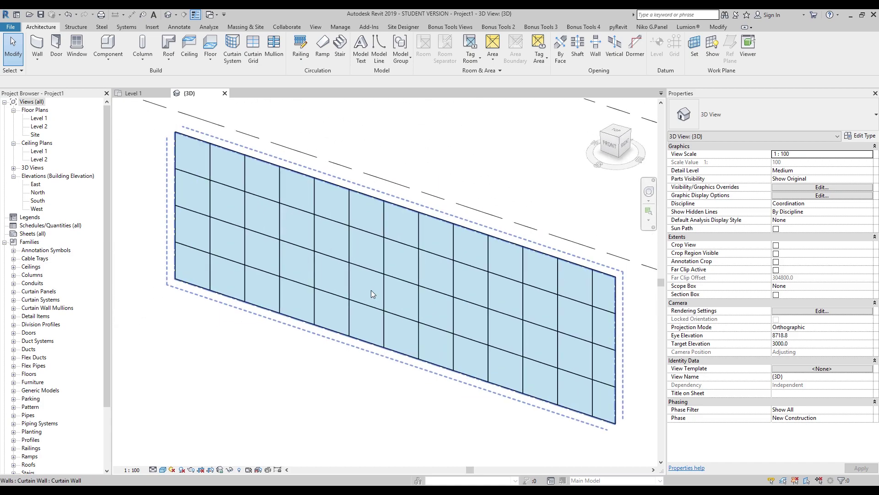
key(Tab)
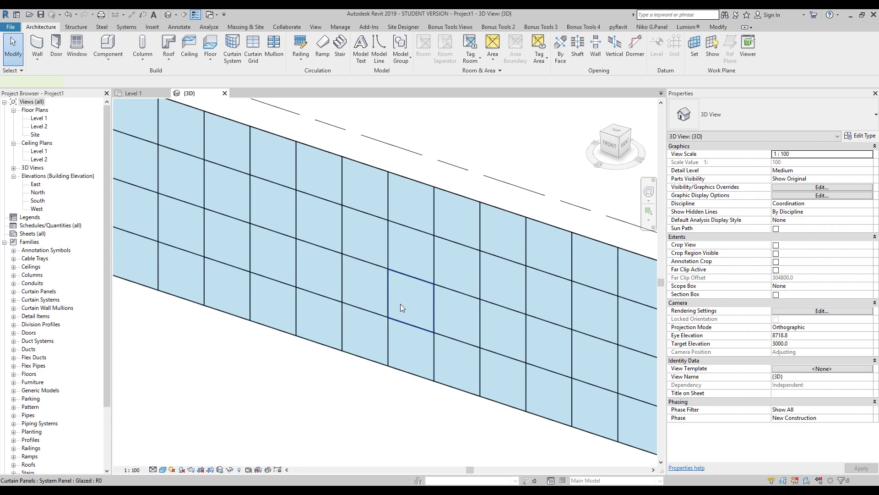
click(400, 303)
key(Tab)
click(375, 289)
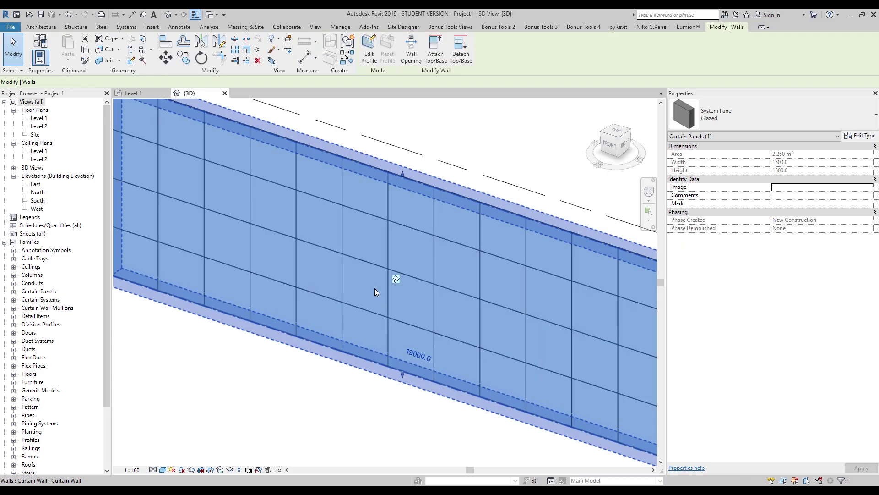
scroll(390, 300, down, 4)
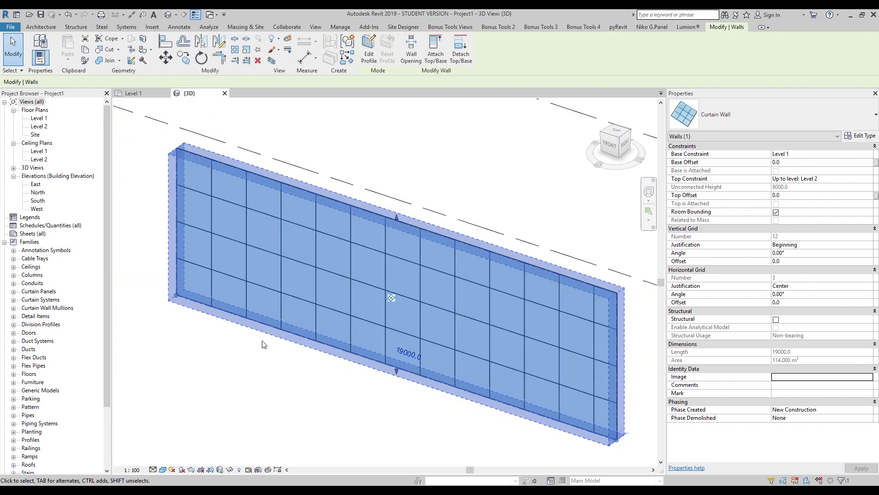
click(285, 344)
click(286, 343)
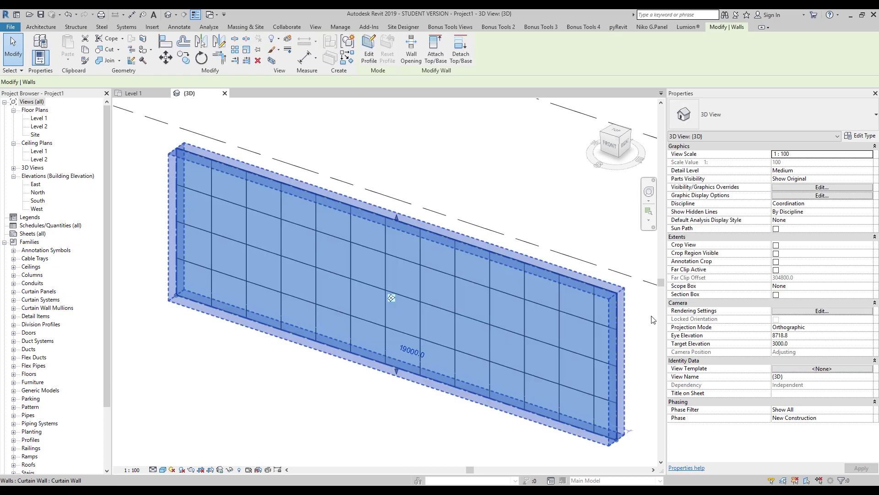
click(295, 372)
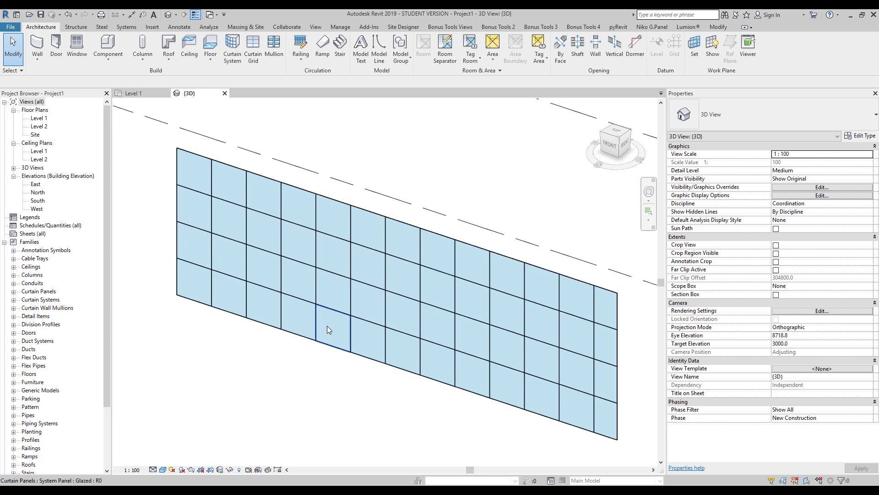
click(327, 325)
scroll(326, 324, up, 3)
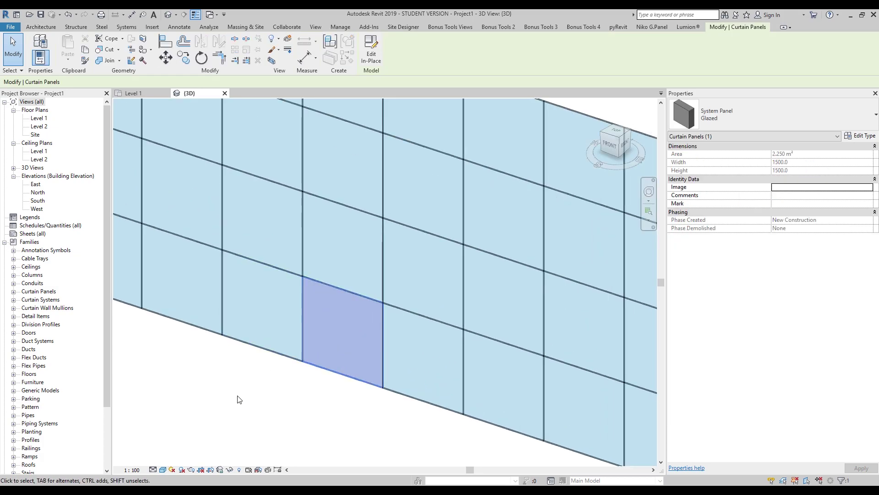
scroll(269, 381, down, 2)
middle_drag(269, 382, 300, 367)
click(285, 378)
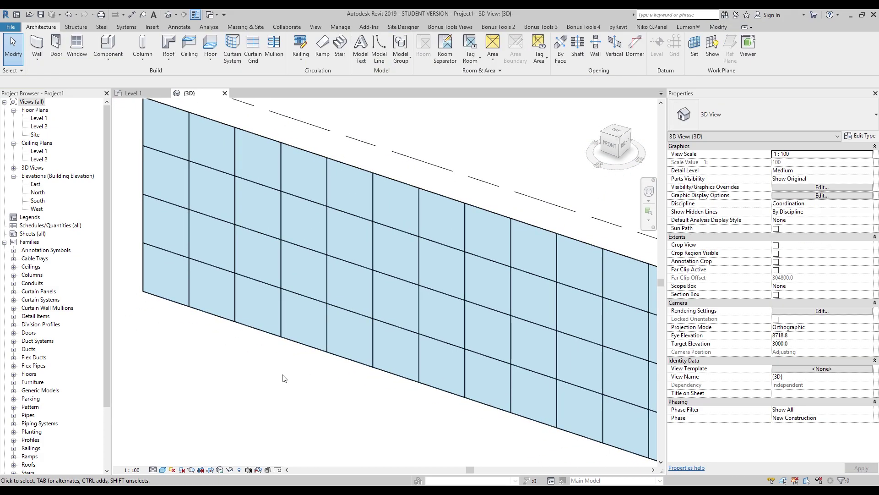
Step: Add One Segment curtain grid lines inside one upper and two lower panels
click(257, 59)
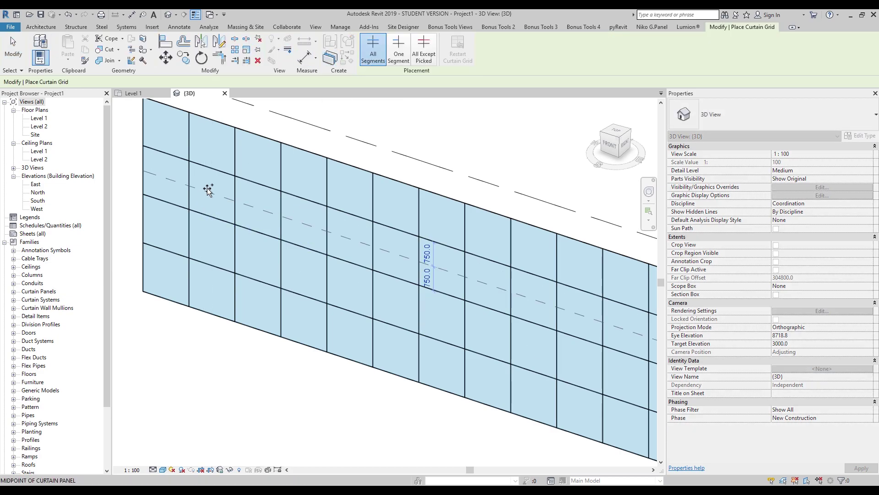
scroll(160, 181, down, 3)
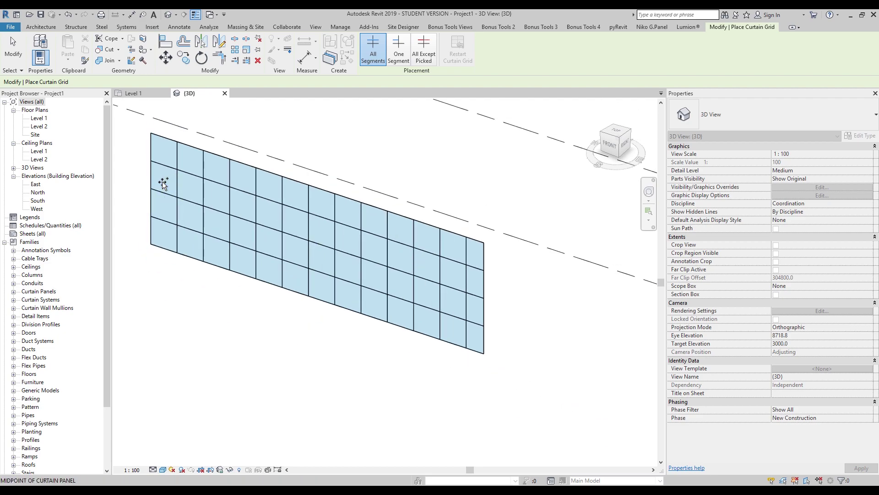
click(399, 55)
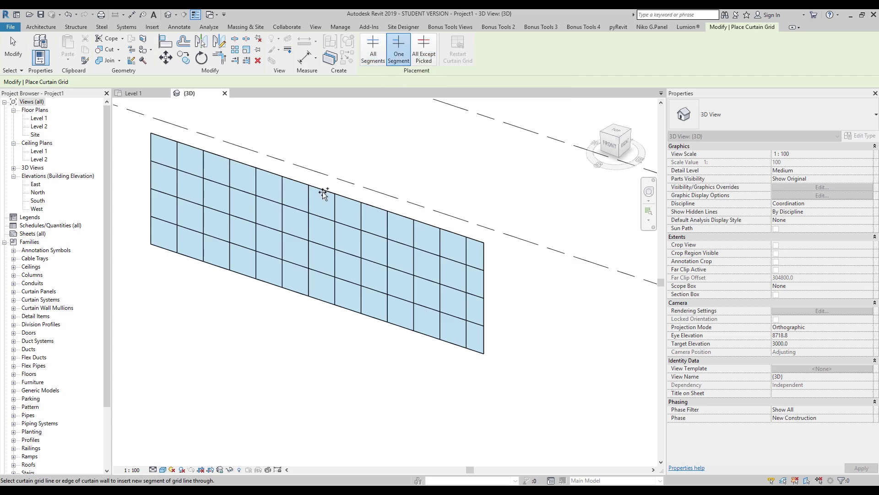
click(318, 209)
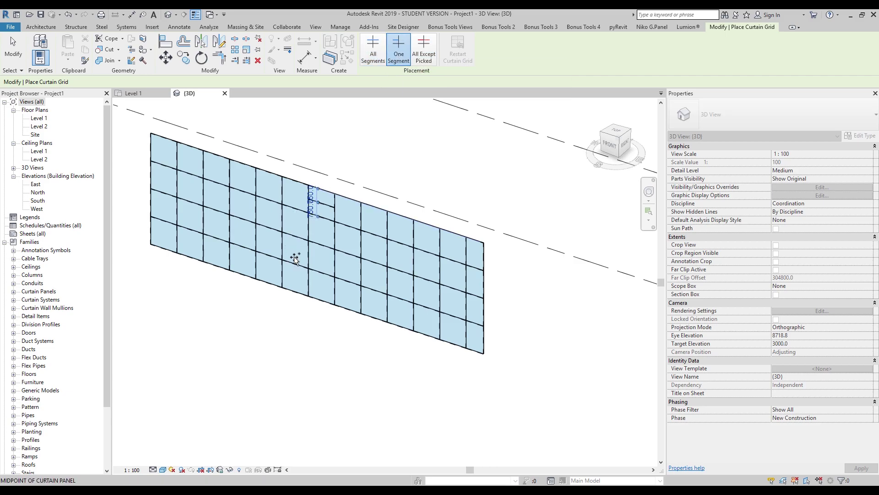
click(318, 285)
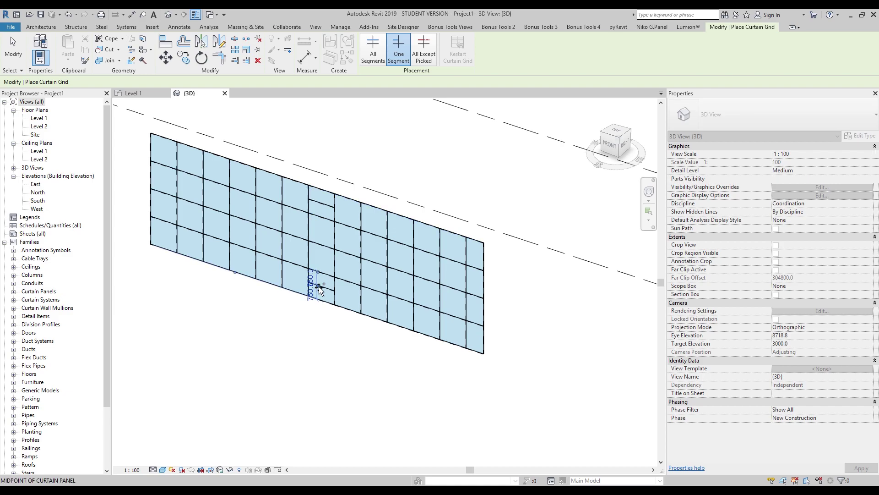
click(351, 286)
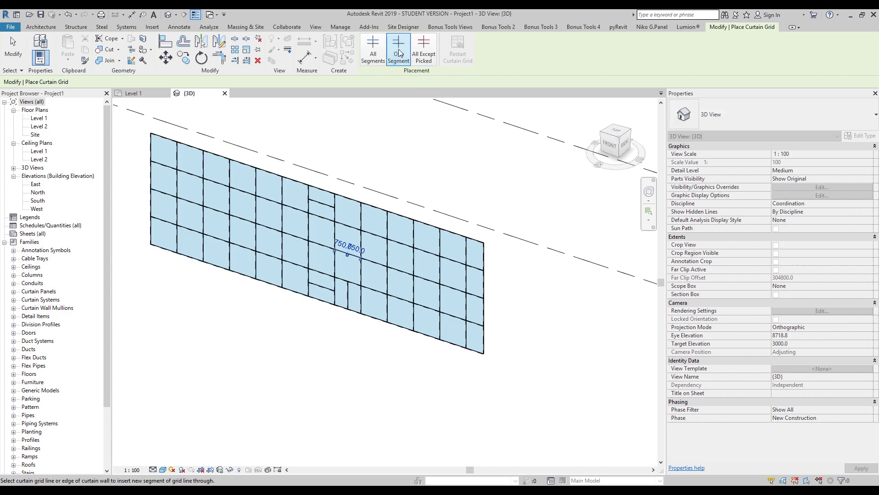
Step: Add one full-height vertical grid line using All Segments, then stop adding grids
click(372, 51)
click(374, 250)
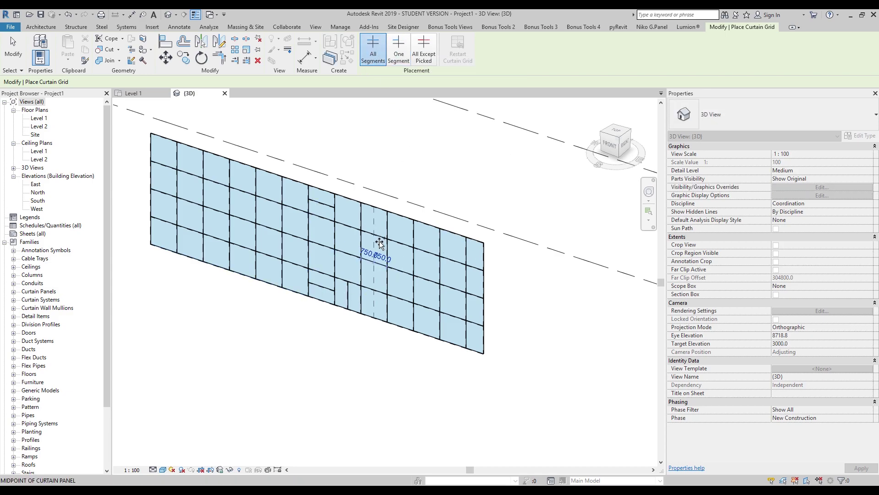
scroll(349, 249, up, 3)
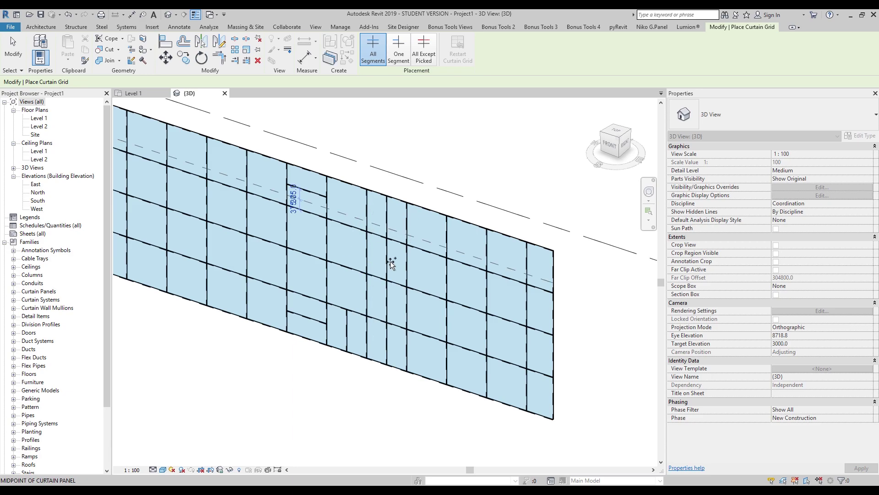
key(Escape)
key(Escape)
middle_drag(314, 276, 373, 304)
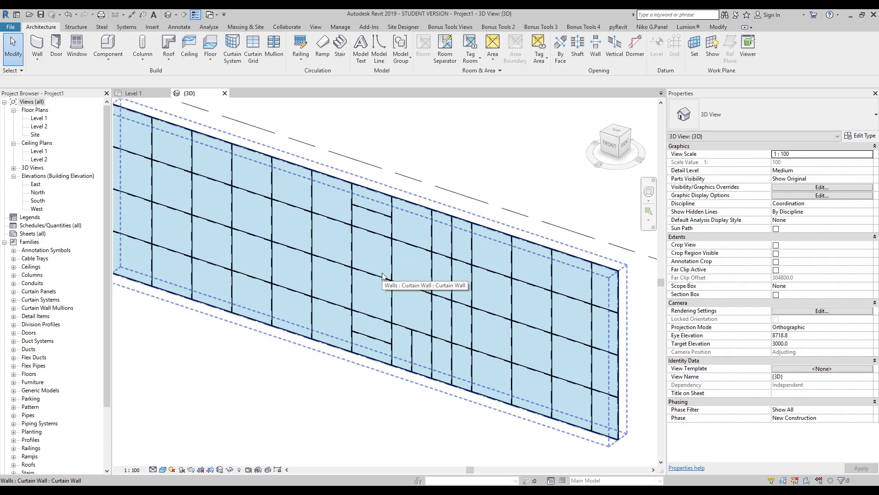
click(349, 364)
scroll(323, 365, down, 3)
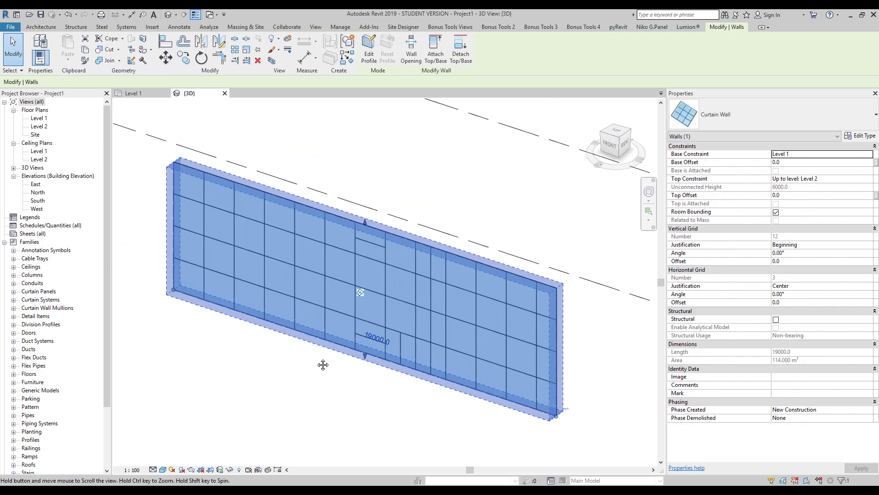
middle_drag(323, 364, 330, 367)
click(302, 376)
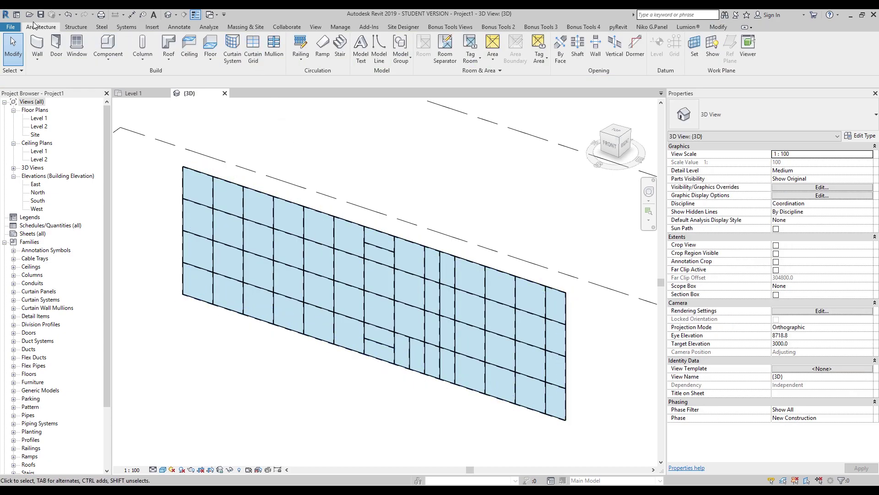
Step: Place Rectangular Mullion 50mm x 65mm on all grid lines of the curtain wall
click(280, 57)
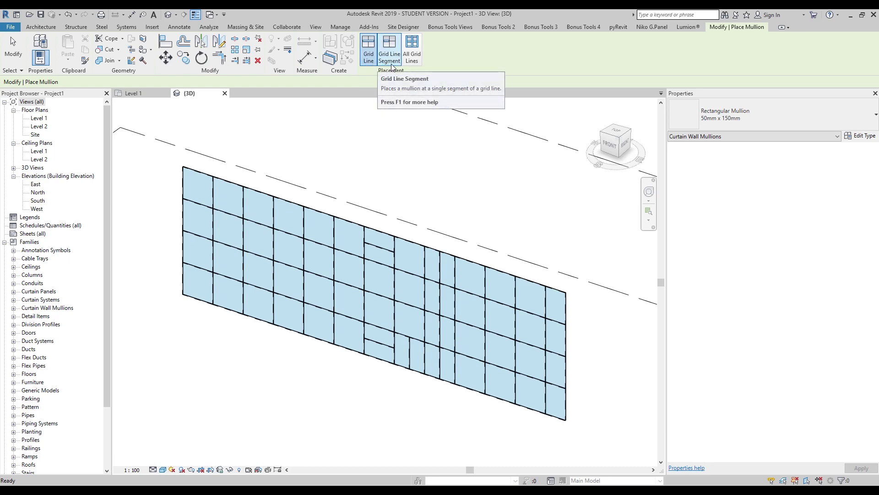
click(414, 54)
click(739, 118)
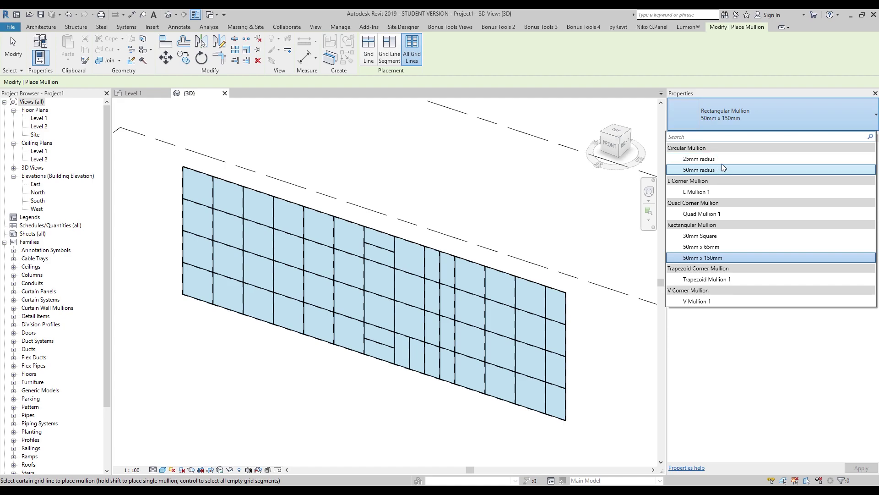
click(721, 248)
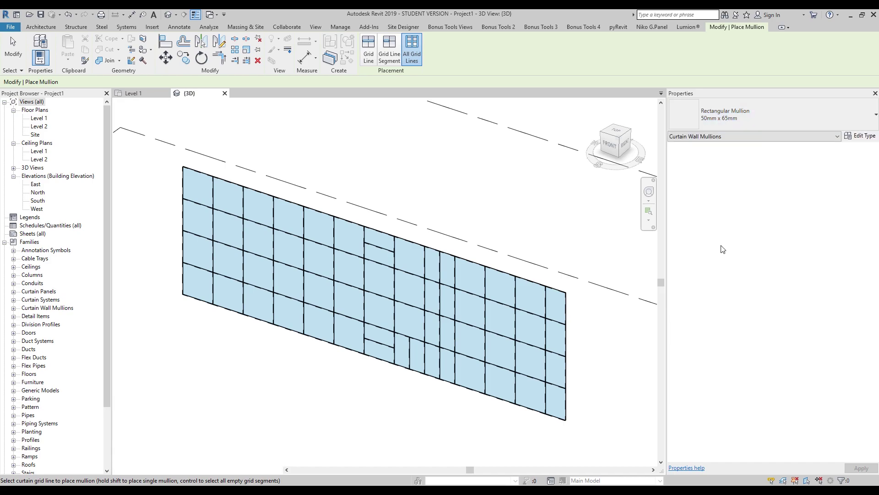
click(447, 390)
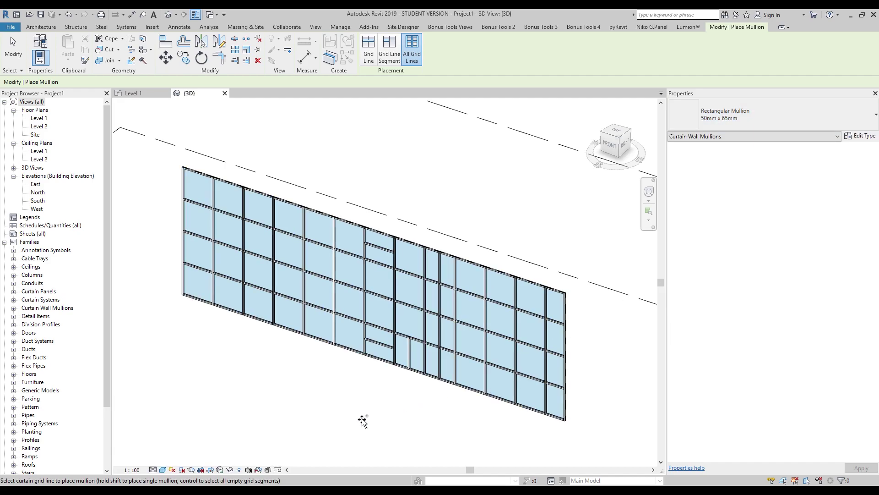
key(Escape)
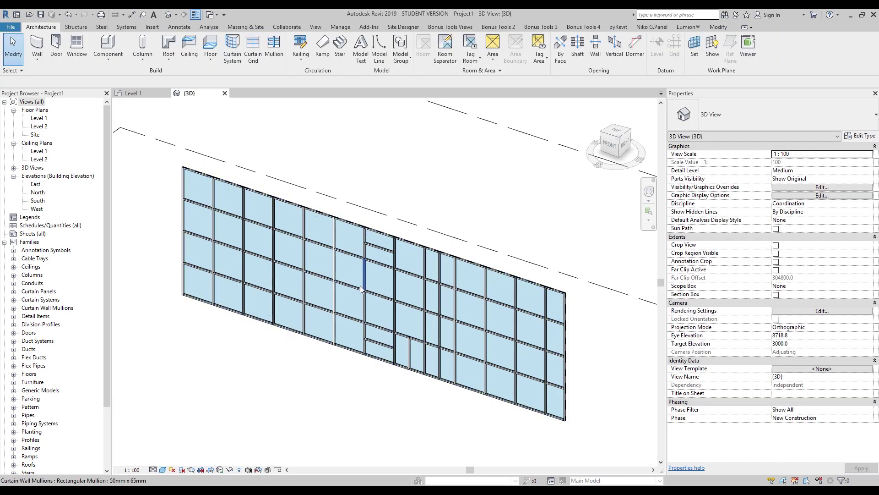
scroll(360, 285, up, 3)
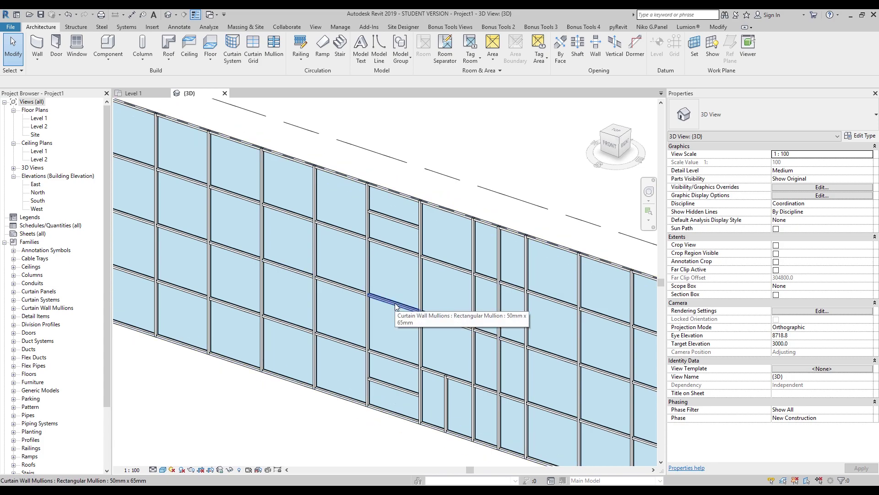
scroll(397, 306, down, 4)
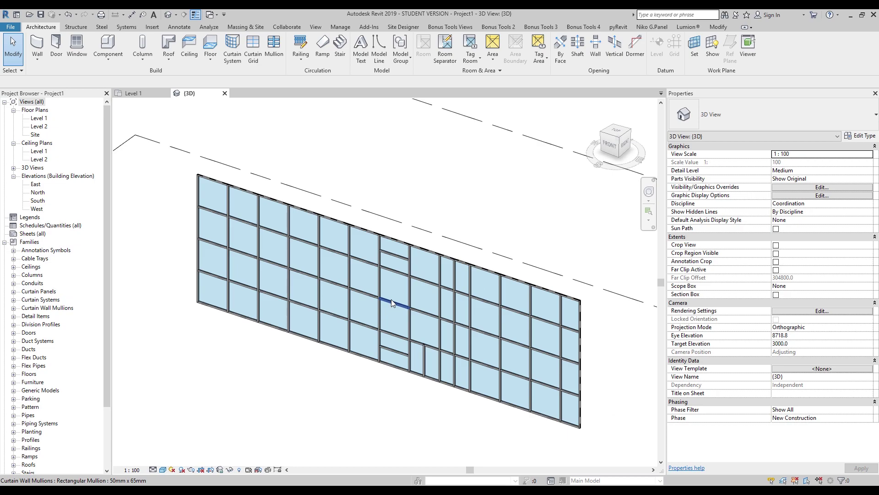
drag(217, 146, 576, 432)
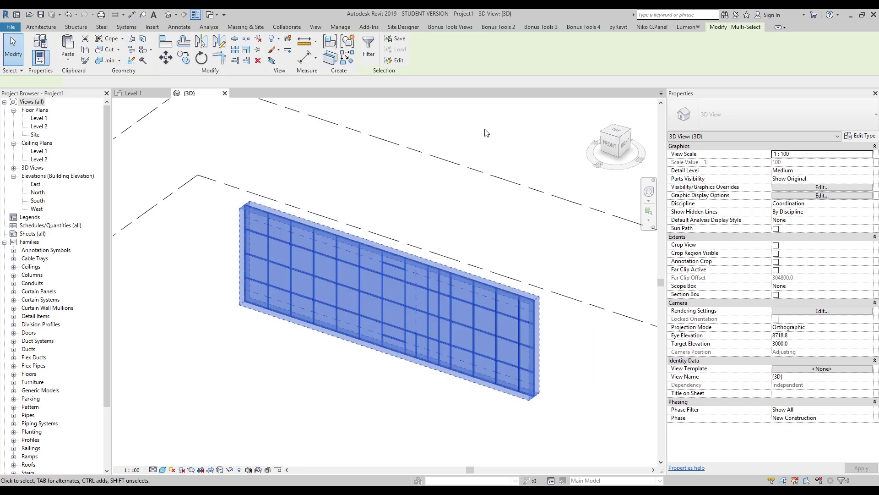
click(369, 48)
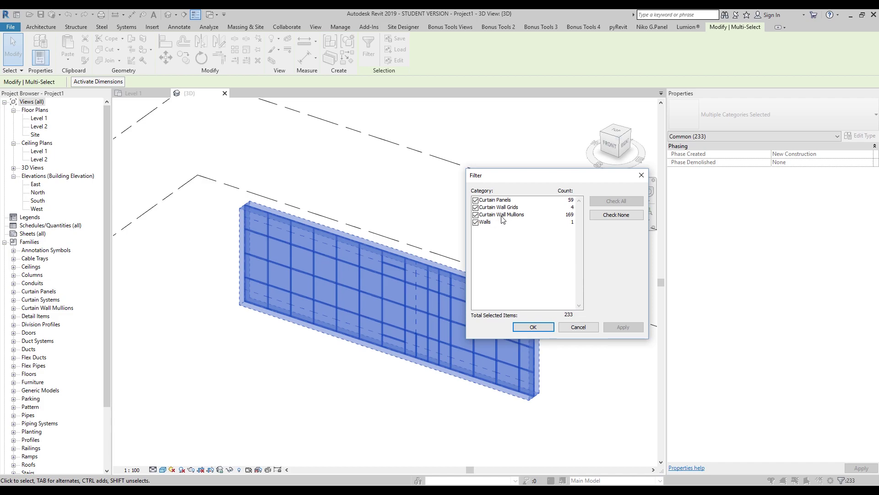
click(569, 327)
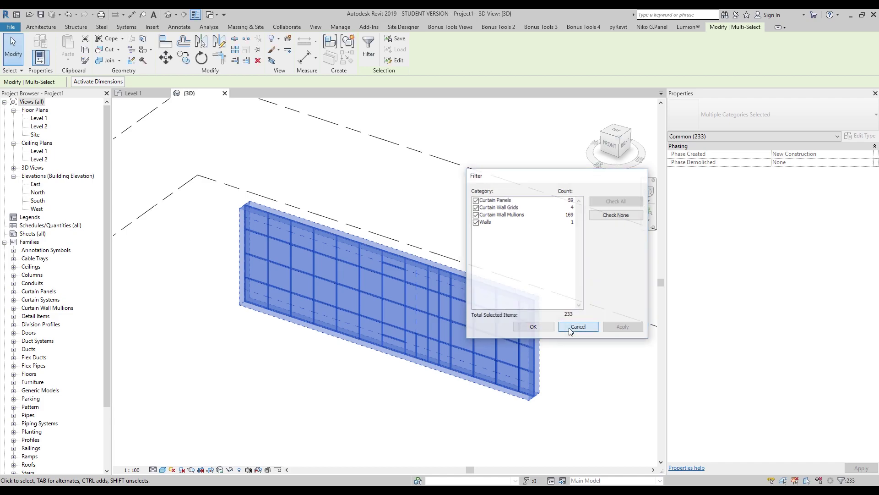
click(566, 370)
scroll(412, 339, up, 3)
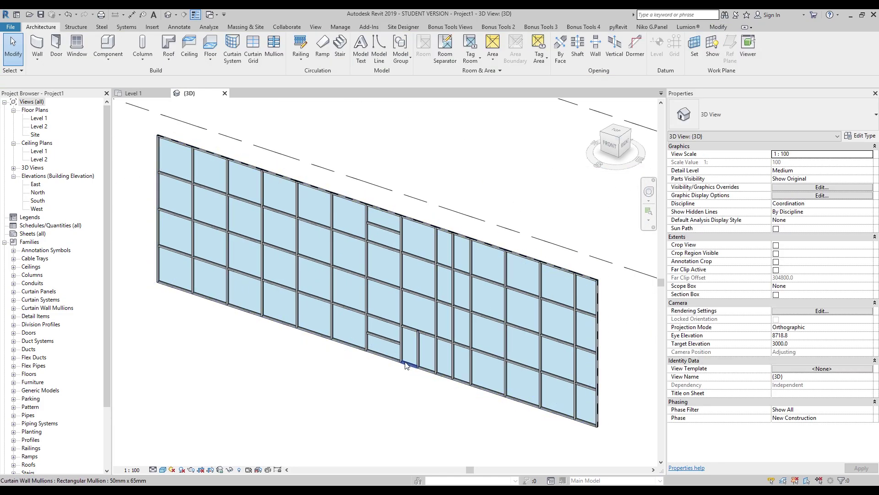
Step: Draw a second 20200-long curtain wall beside the first, then open the 3D view's Type Properties
middle_drag(402, 369, 357, 316)
scroll(351, 359, down, 5)
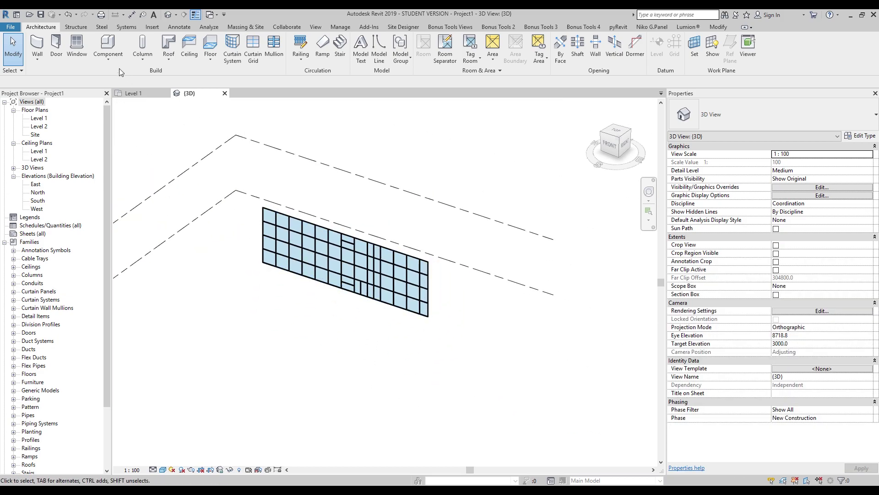
click(38, 44)
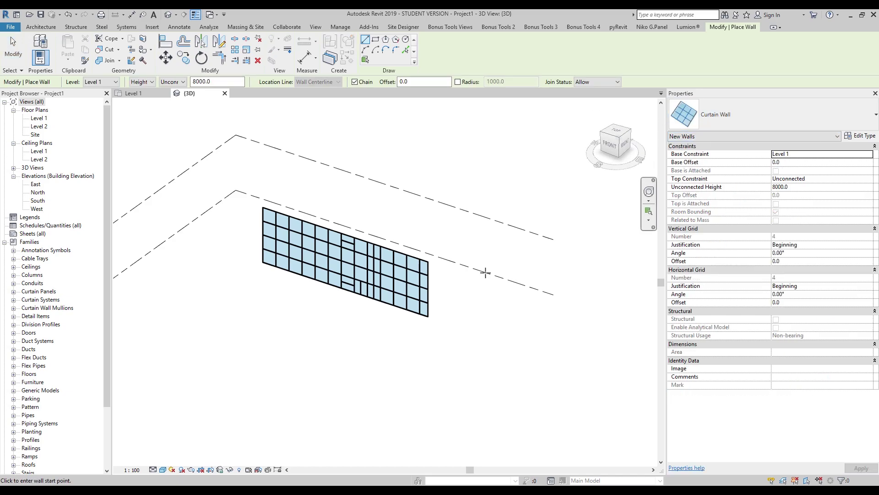
click(227, 311)
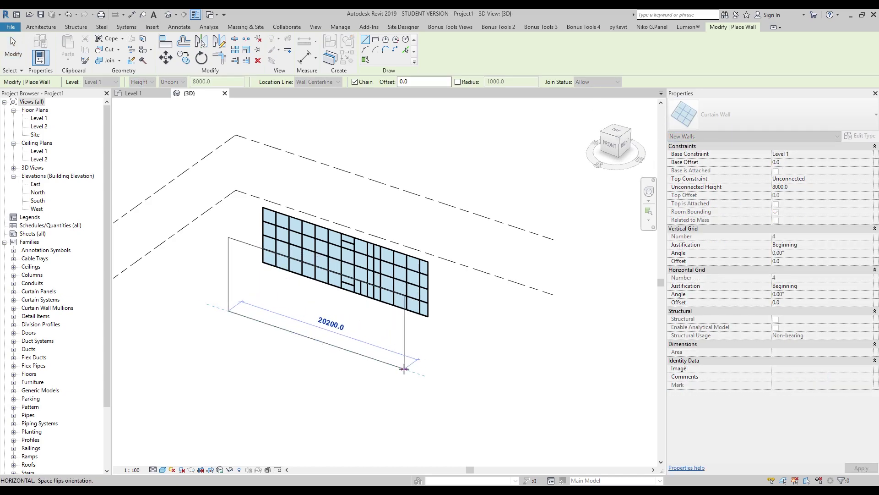
click(405, 367)
key(Escape)
key(Escape)
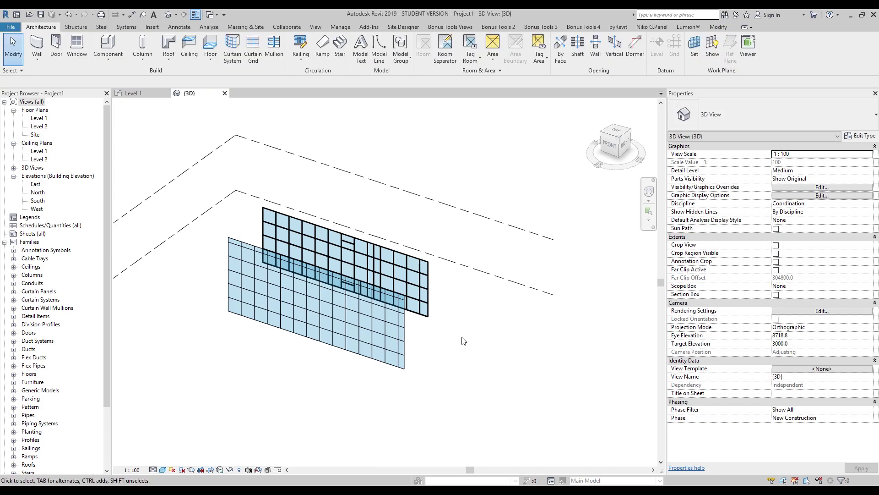
shift+middle_drag(491, 373, 421, 342)
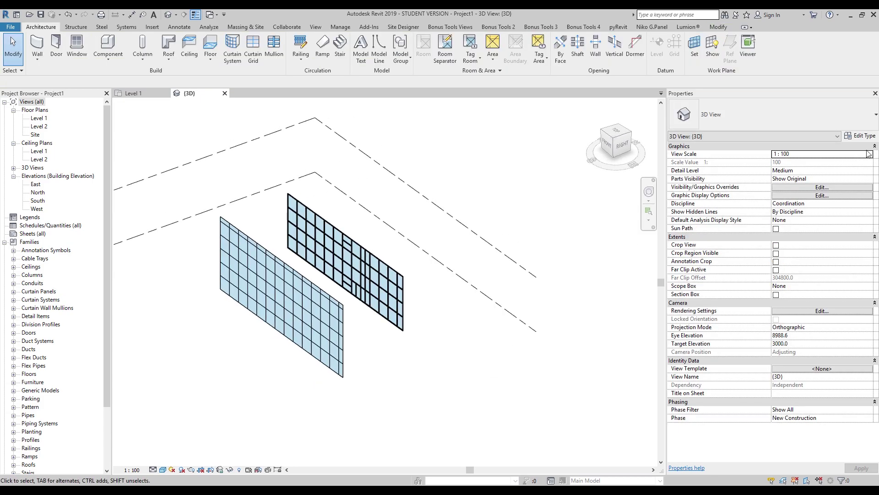
click(861, 136)
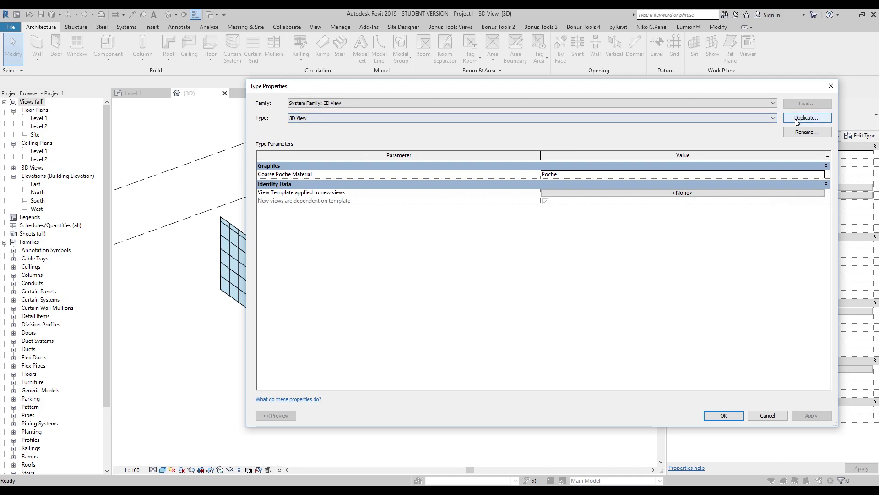
Step: Duplicate the new curtain wall's type as Test 1
click(831, 86)
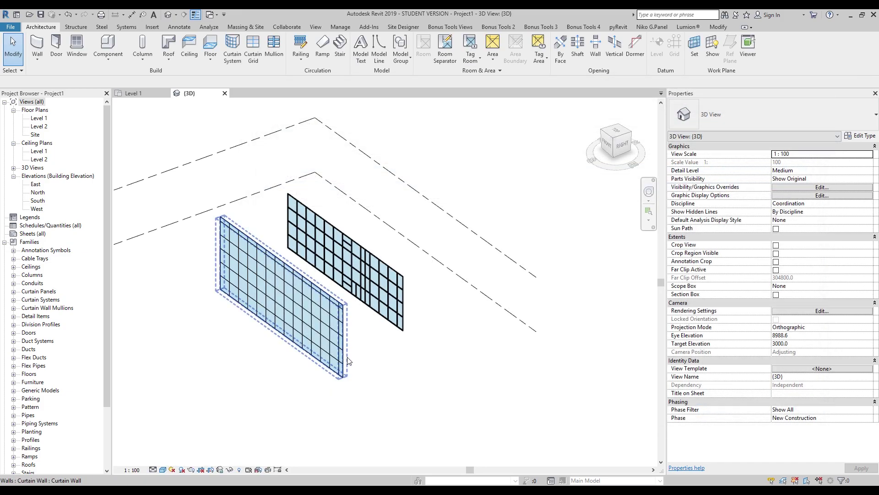
click(349, 347)
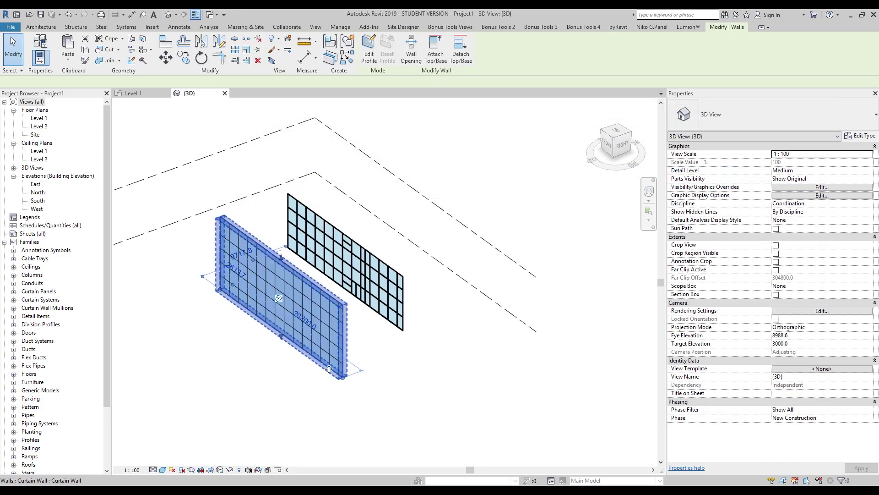
click(865, 137)
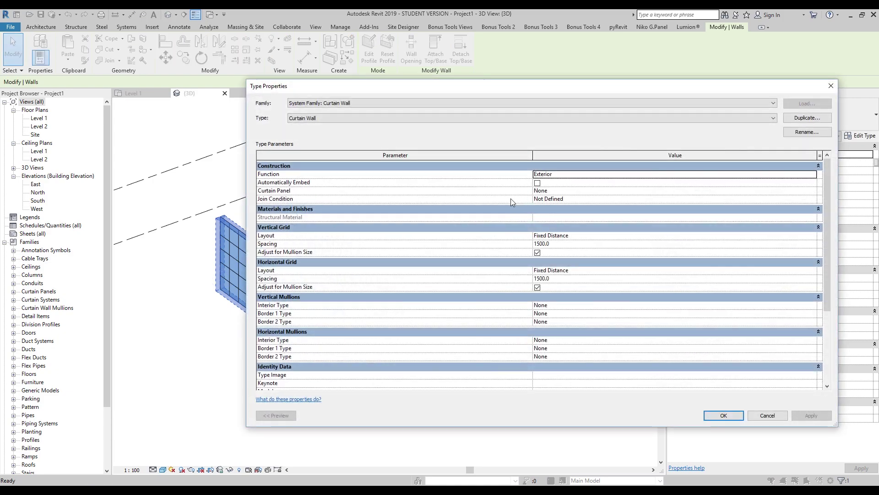
click(794, 118)
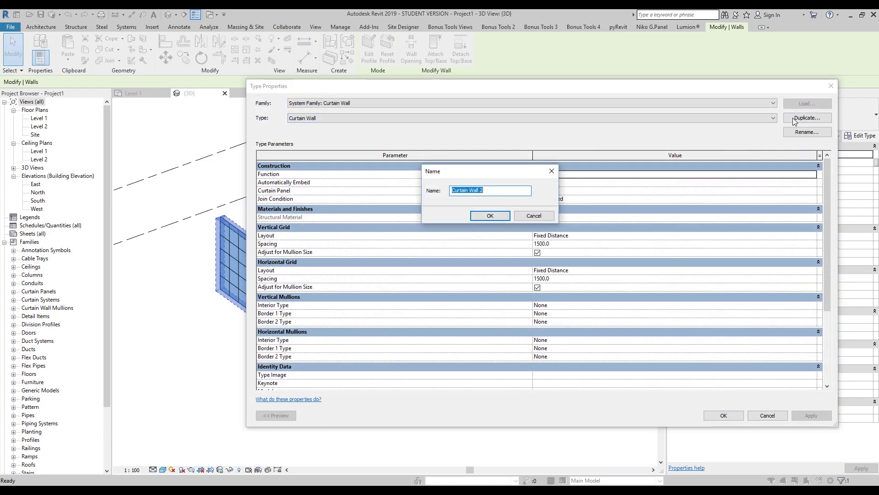
text(Test 1)
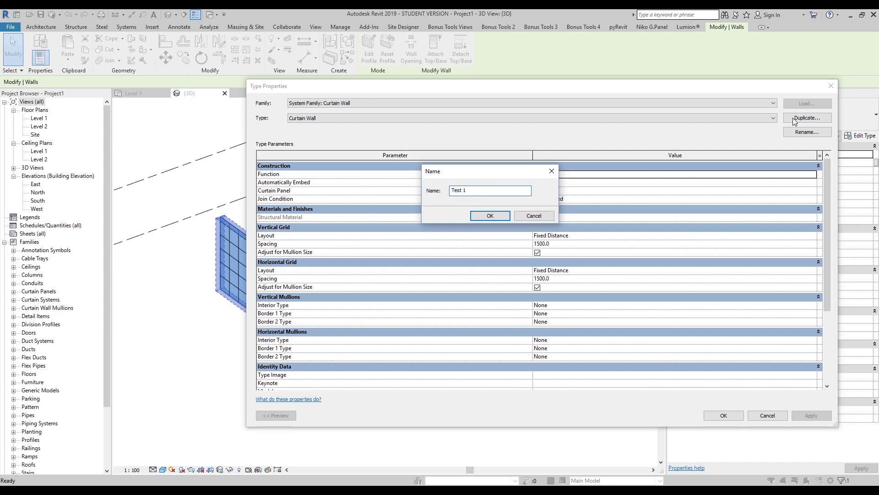
key(Return)
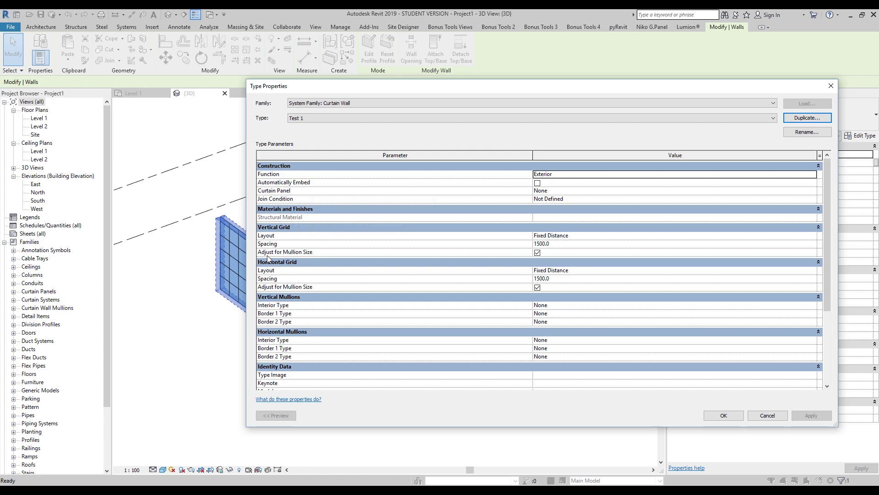
Step: Set Test 1's vertical interior mullions to Rectangular Mullion 50mm x 150mm and apply
mouse_move(287, 256)
scroll(315, 320, down, 3)
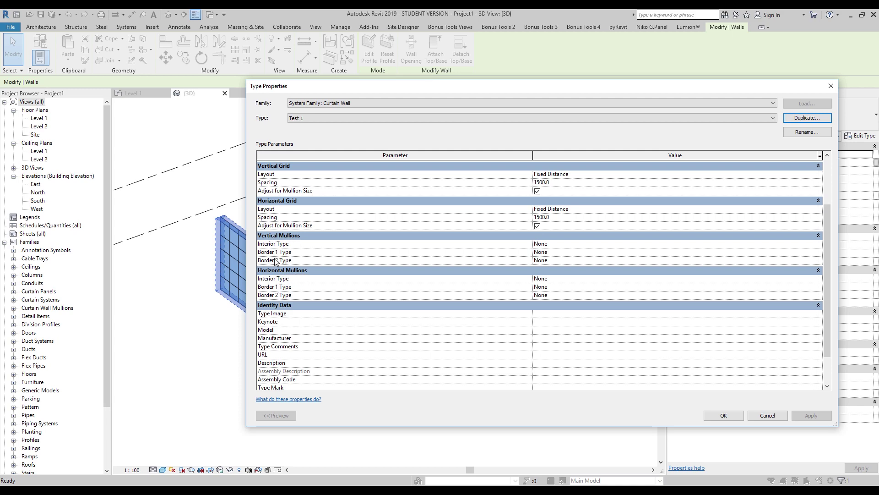
click(553, 246)
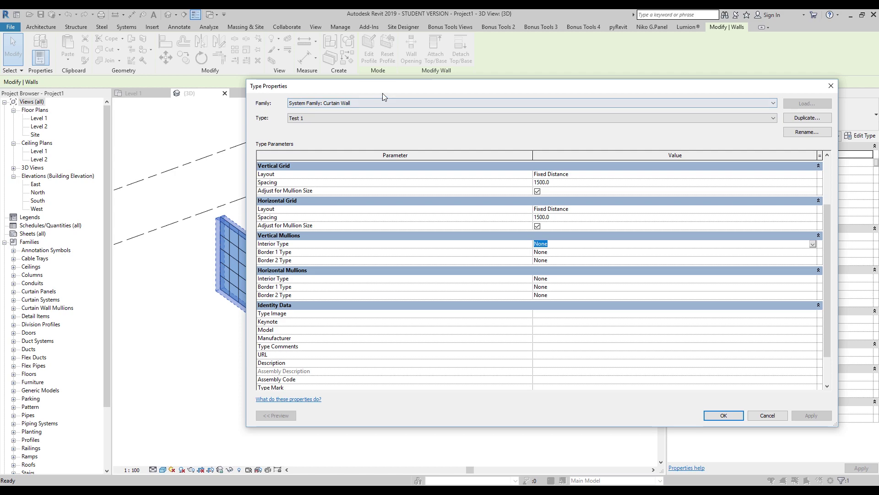
drag(382, 93, 443, 98)
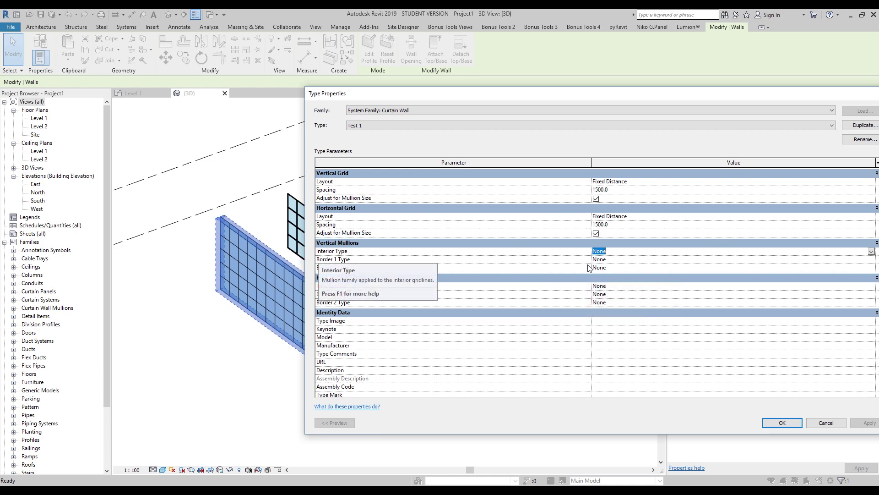
drag(437, 93, 503, 104)
click(674, 261)
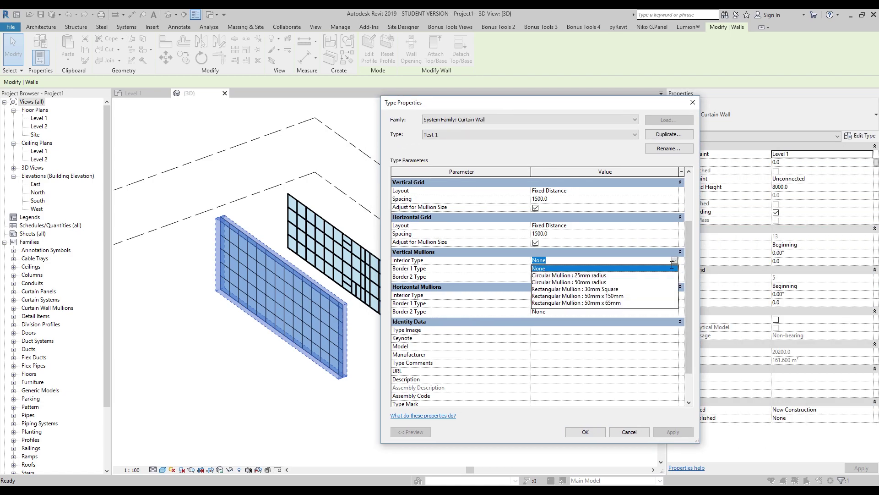
click(578, 296)
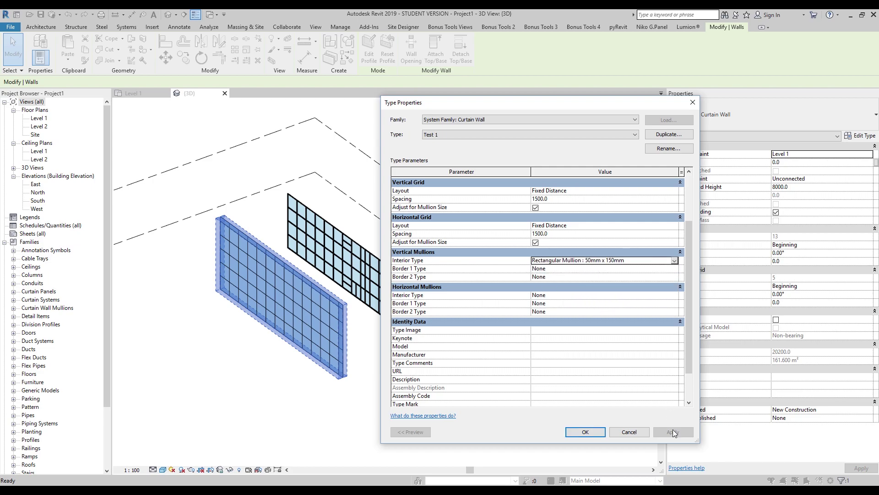
click(586, 433)
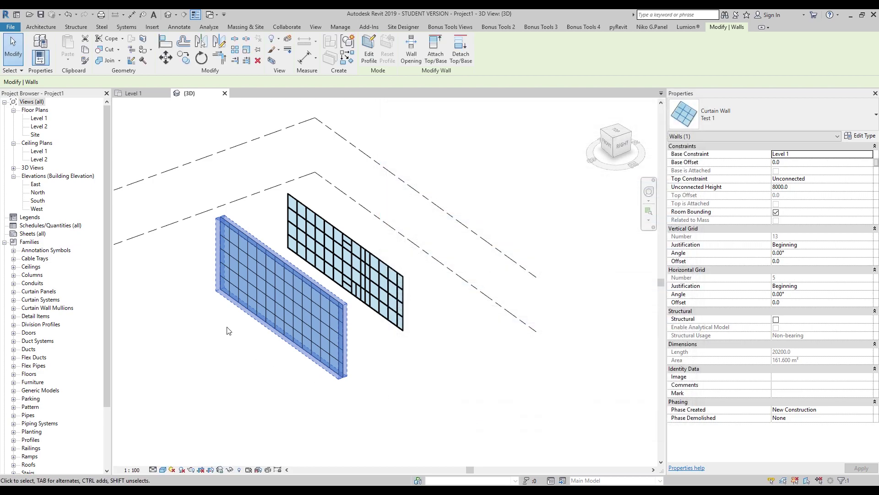
Step: Set Test 1's vertical Border 1 mullion type to Rectangular Mullion 50mm x 150mm
scroll(228, 323, up, 2)
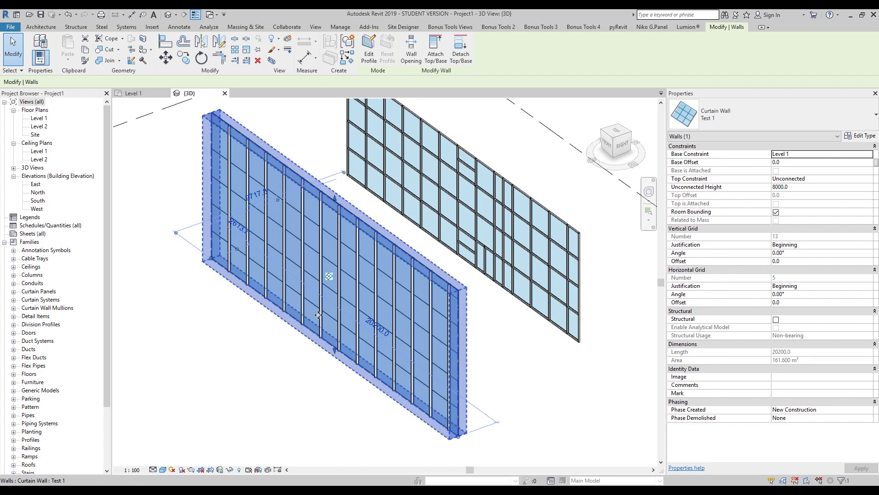
key(Escape)
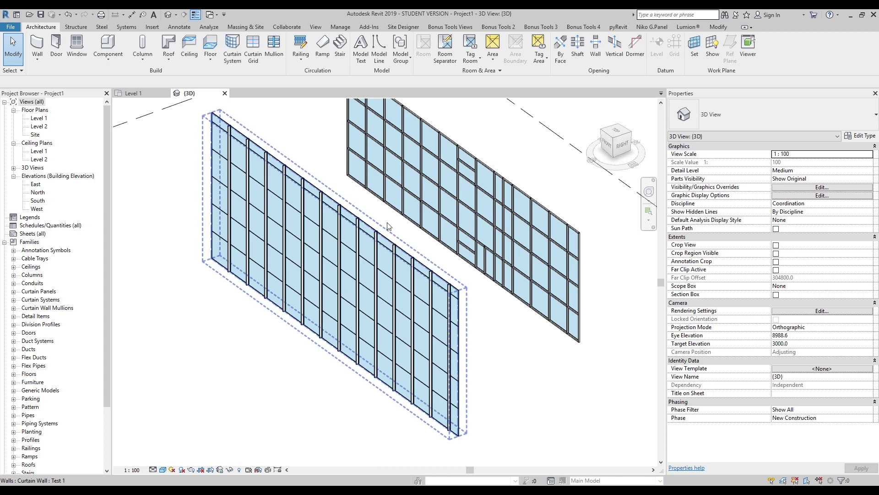
click(446, 364)
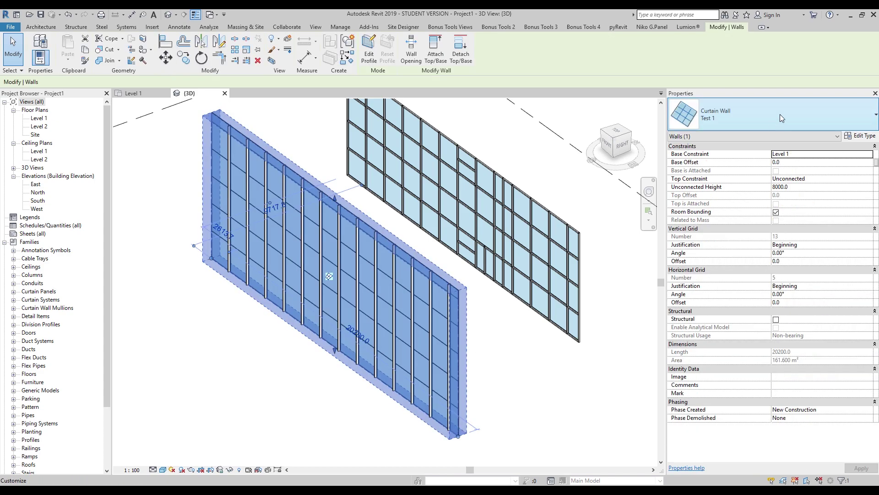
click(854, 135)
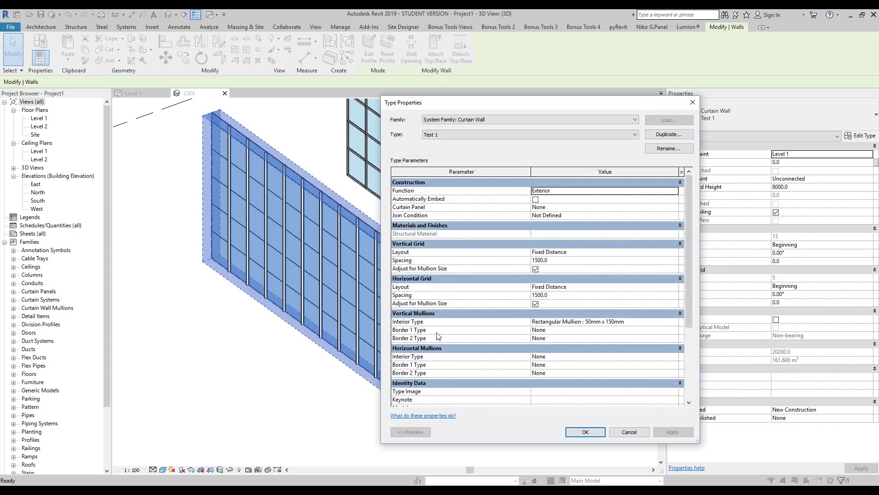
click(640, 322)
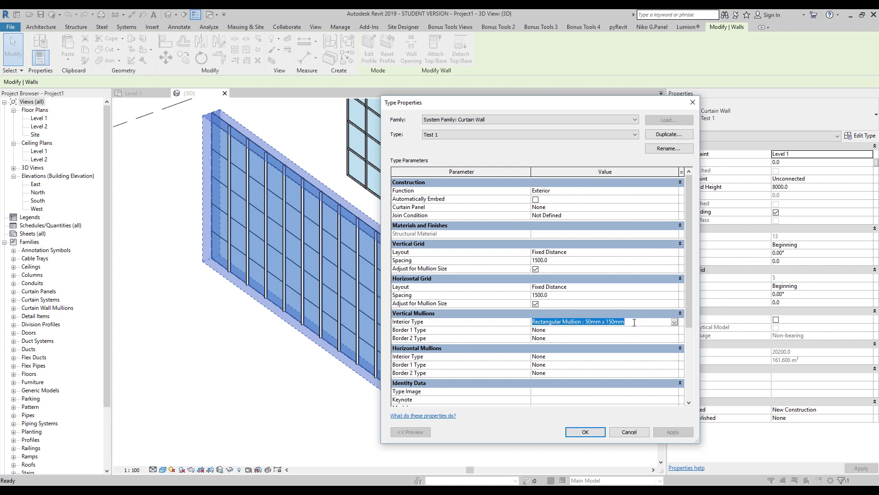
click(622, 330)
text(r Mullion : 50mm x 150mm)
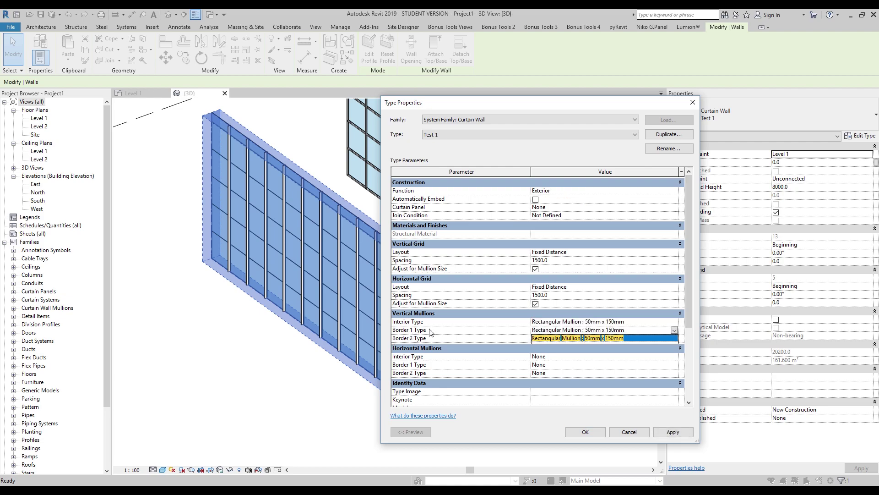
key(Return)
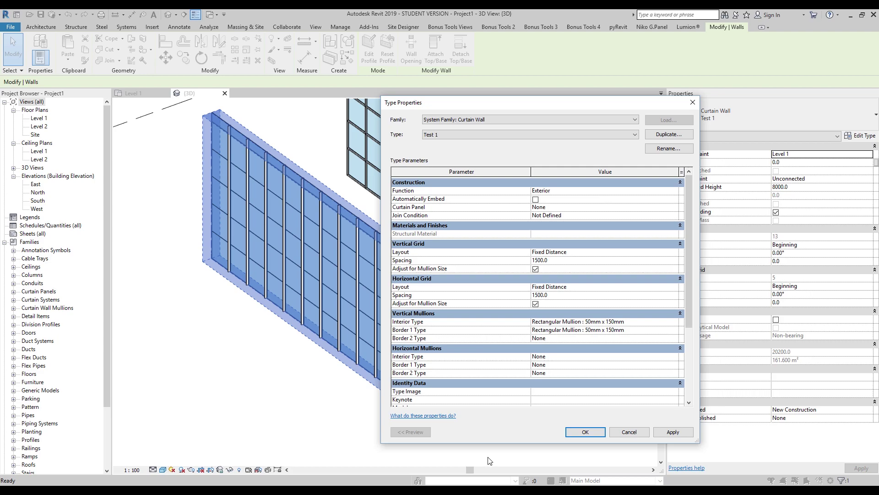
click(585, 432)
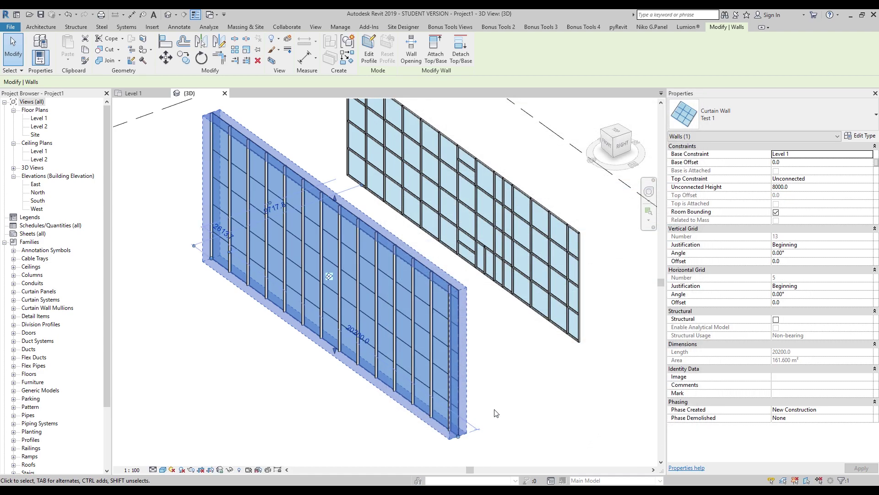
click(563, 422)
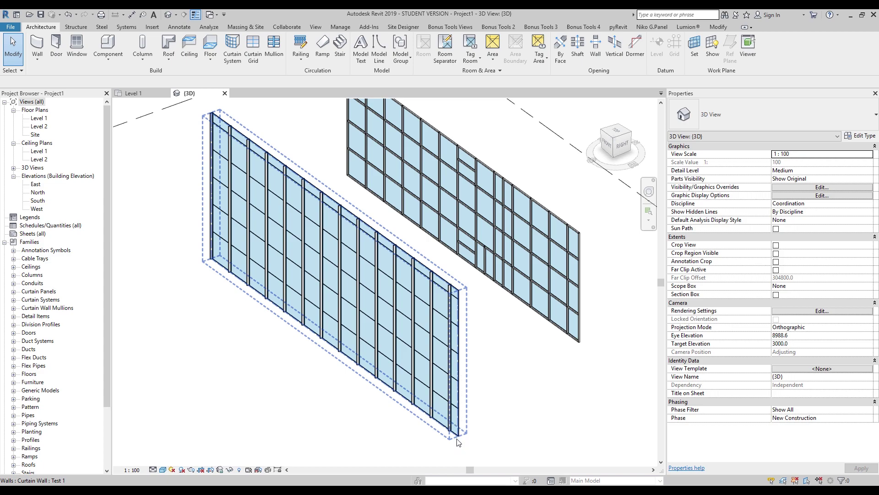
Step: Set vertical Border 2 mullion type to Rectangular Mullion 50mm x 150mm, then deselect
click(458, 296)
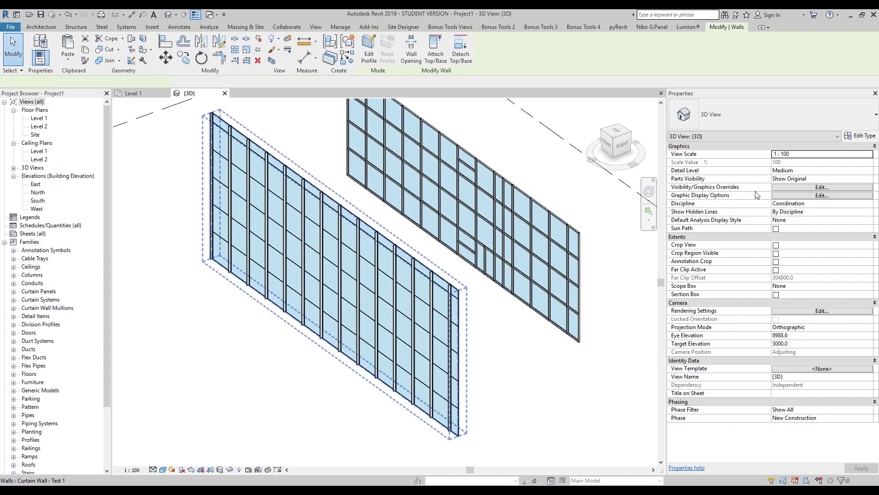
click(860, 135)
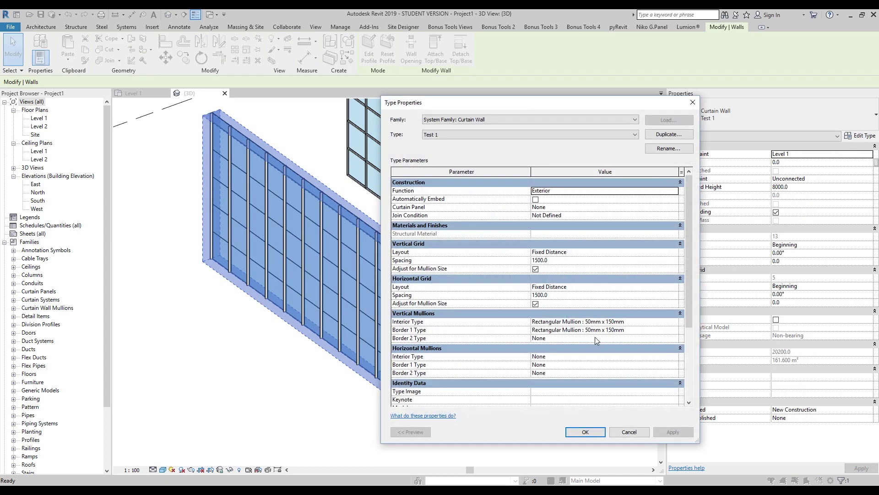
click(595, 338)
key(Down)
click(589, 432)
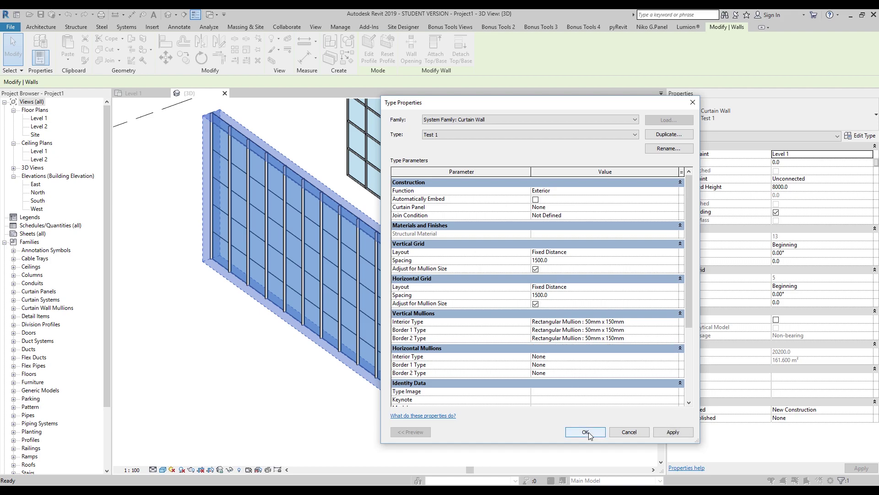
click(586, 432)
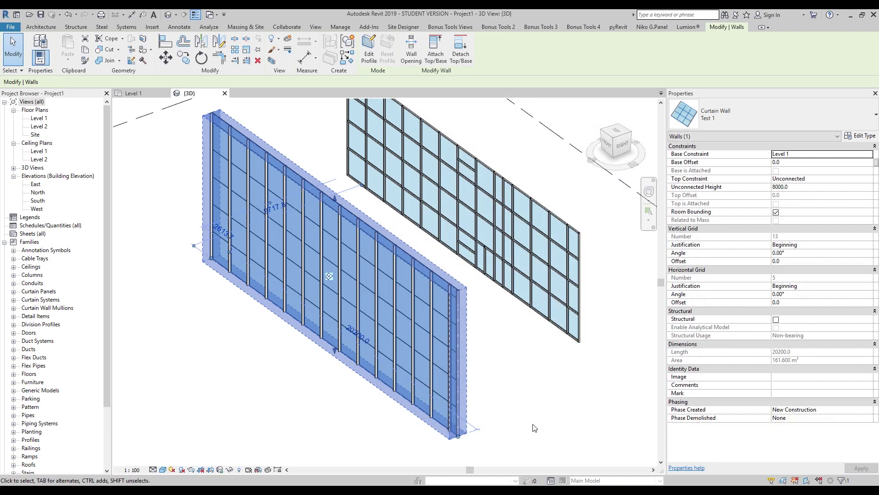
click(518, 344)
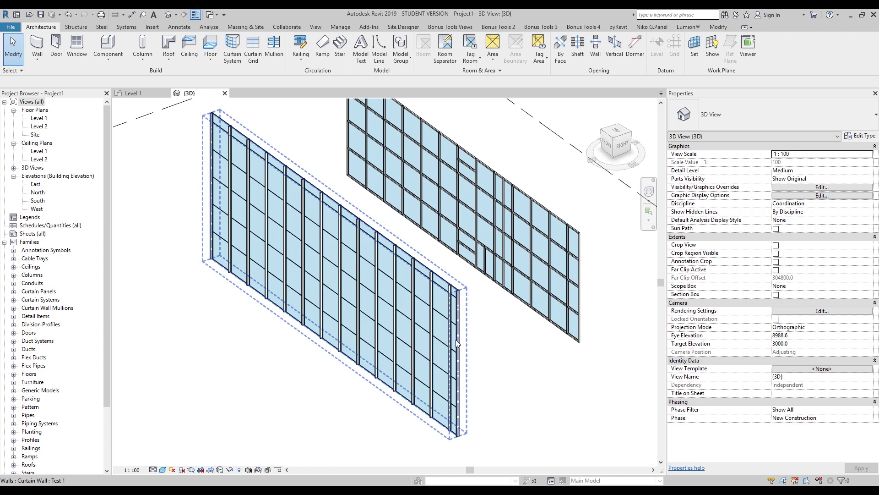
Step: Set Test 1's horizontal interior mullions to Circular Mullion : 50mm radius
click(857, 136)
click(693, 102)
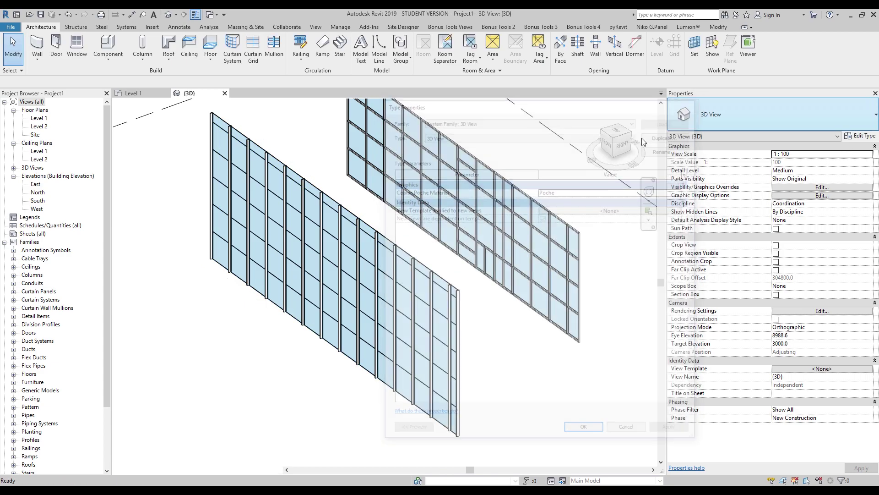
click(445, 279)
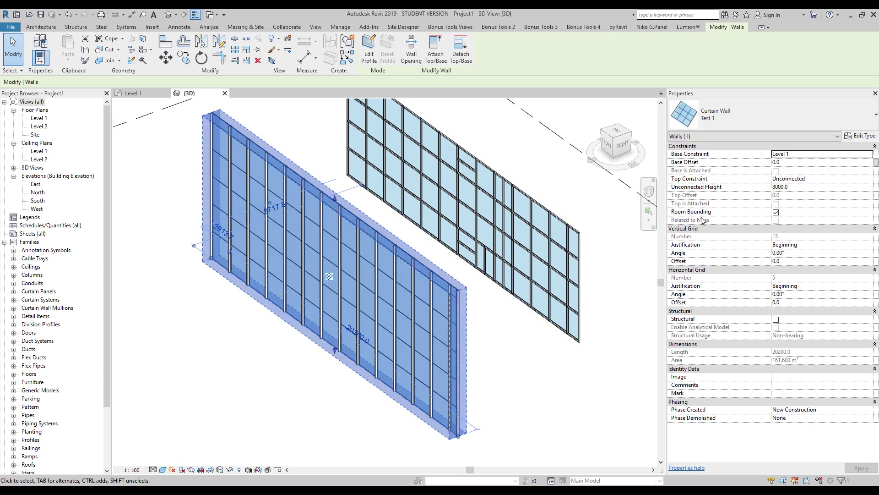
click(866, 137)
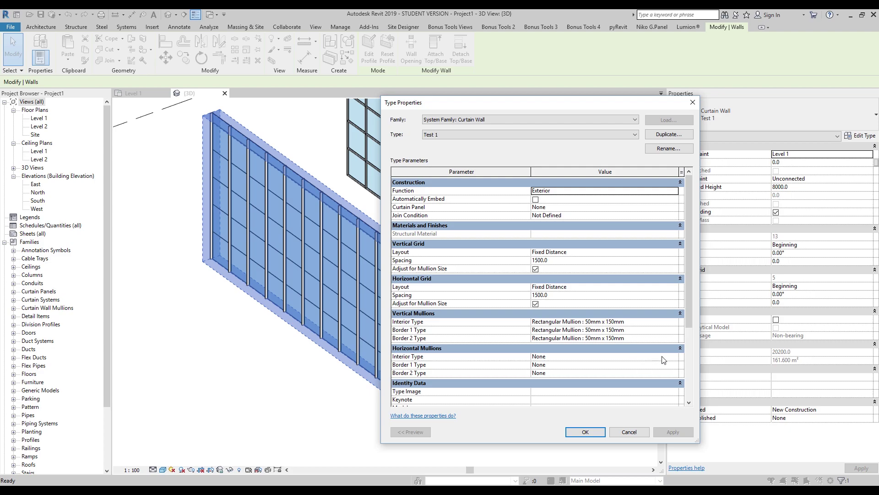
click(675, 358)
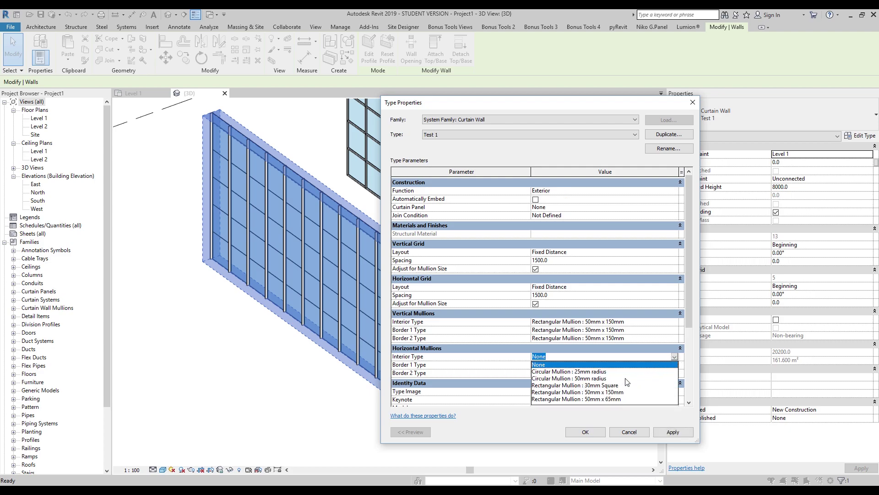
click(596, 378)
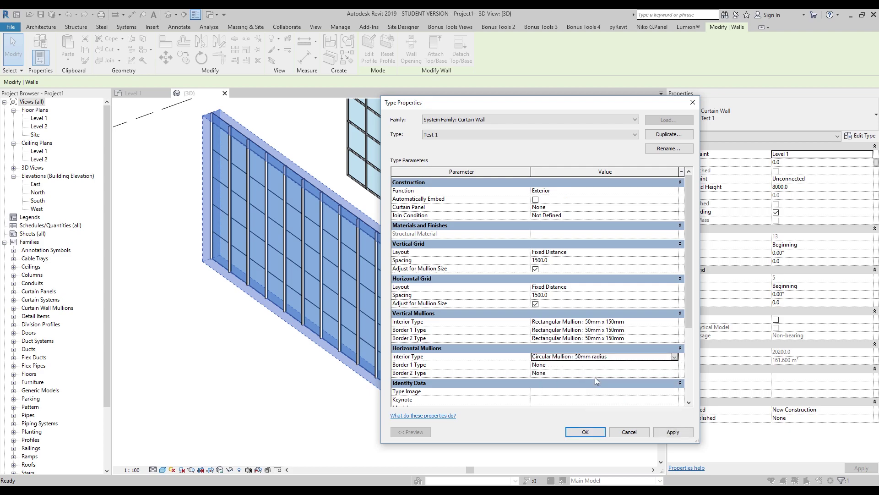
click(586, 431)
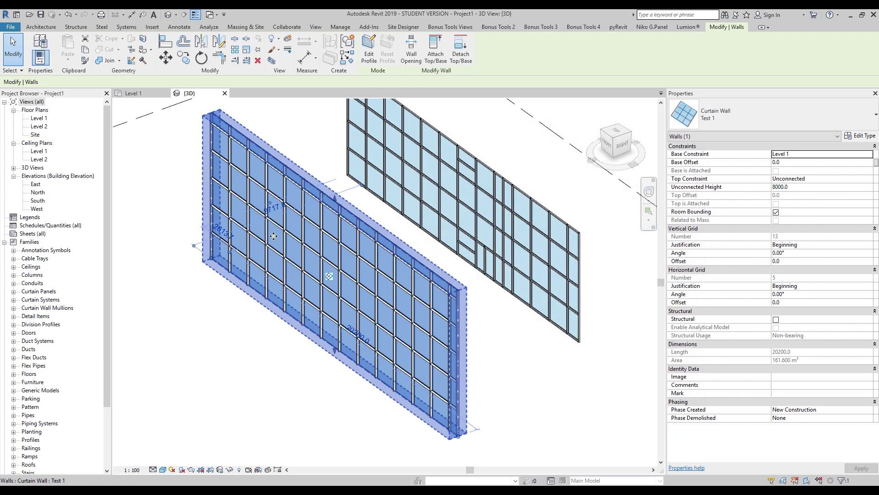
Step: Set horizontal Border 1 mullions to Circular Mullion : 50mm radius
click(860, 135)
click(674, 364)
click(674, 365)
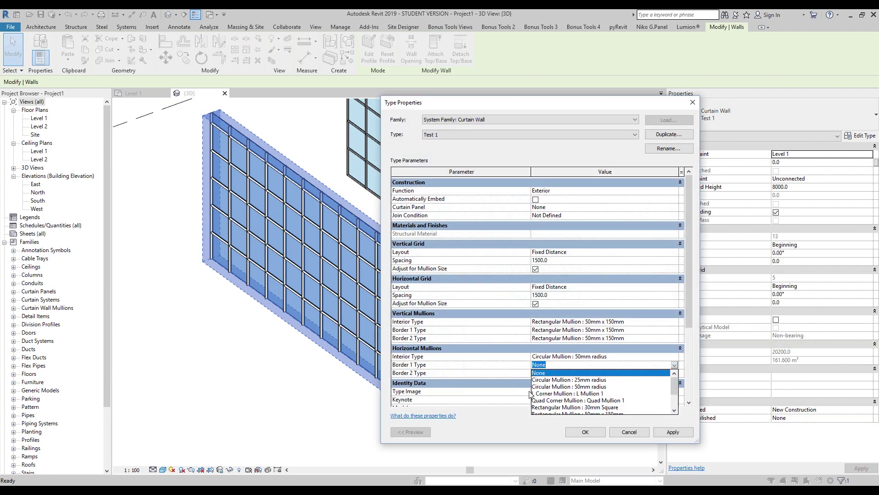
click(575, 387)
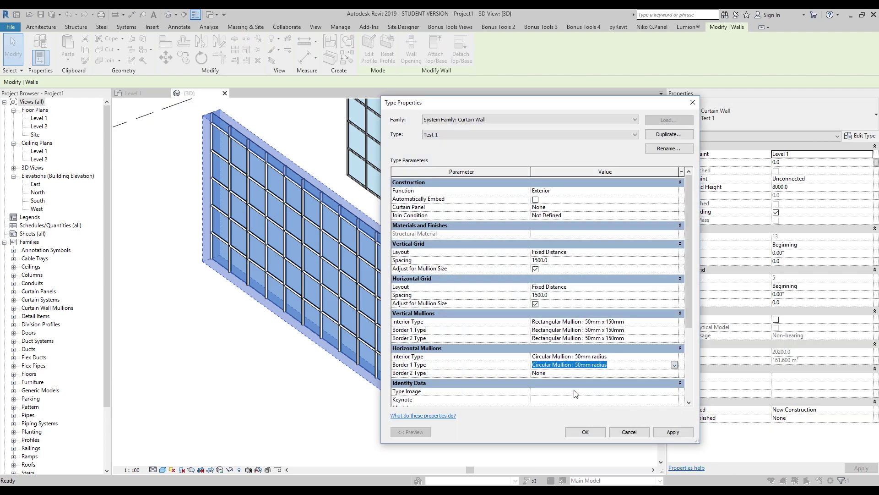
click(570, 432)
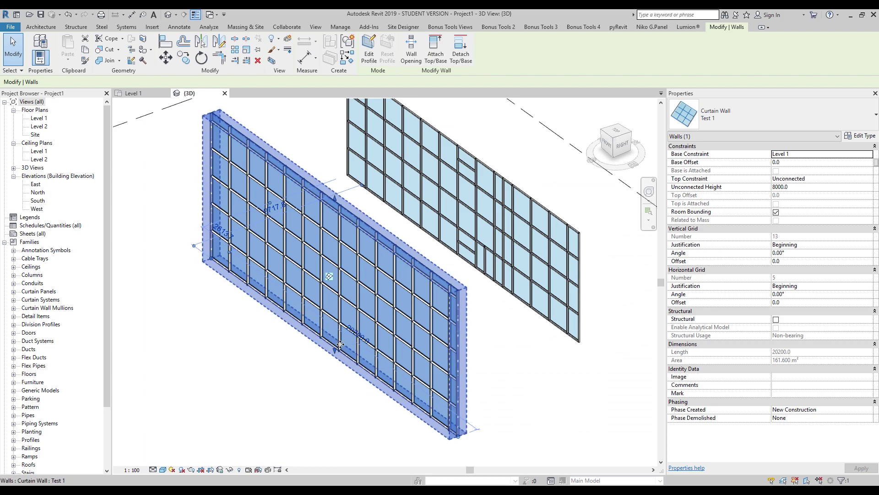
Step: Set horizontal Border 2 mullions to Circular Mullion : 50mm radius
click(861, 136)
click(584, 373)
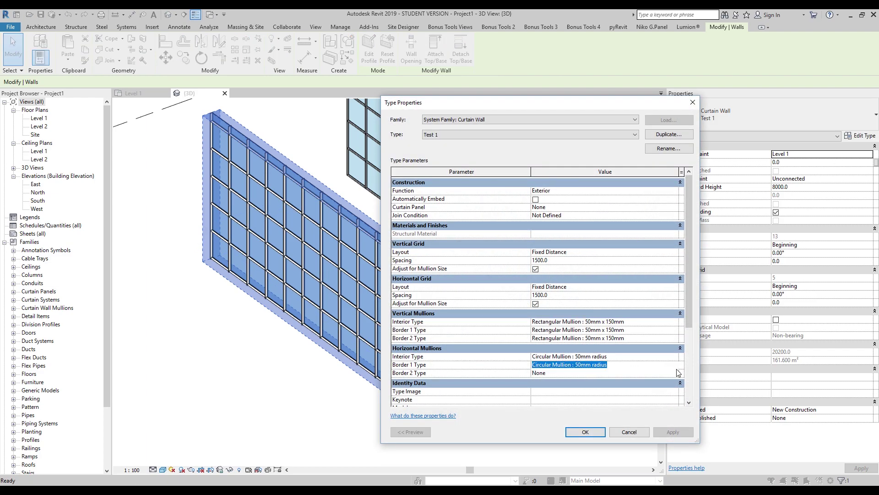
click(674, 373)
click(674, 373)
click(674, 372)
click(581, 394)
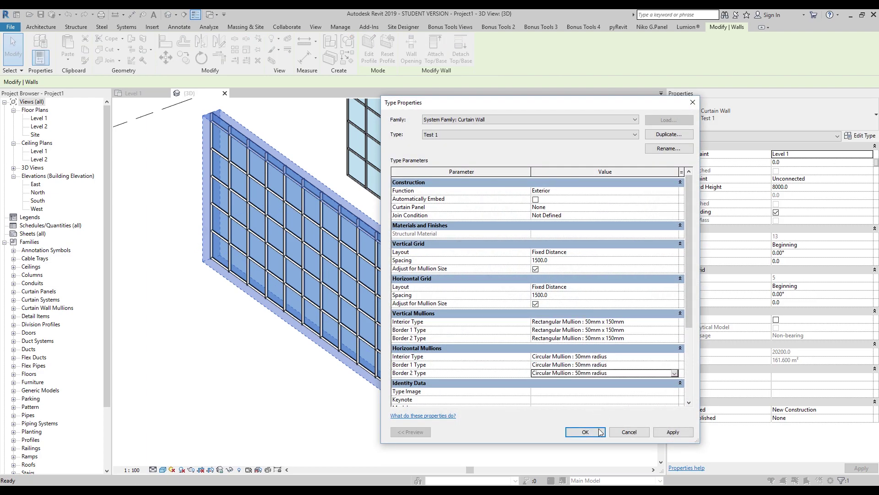
click(578, 433)
Step: Deselect the curtain wall, switch to a front view of the walls and pan it left
click(526, 414)
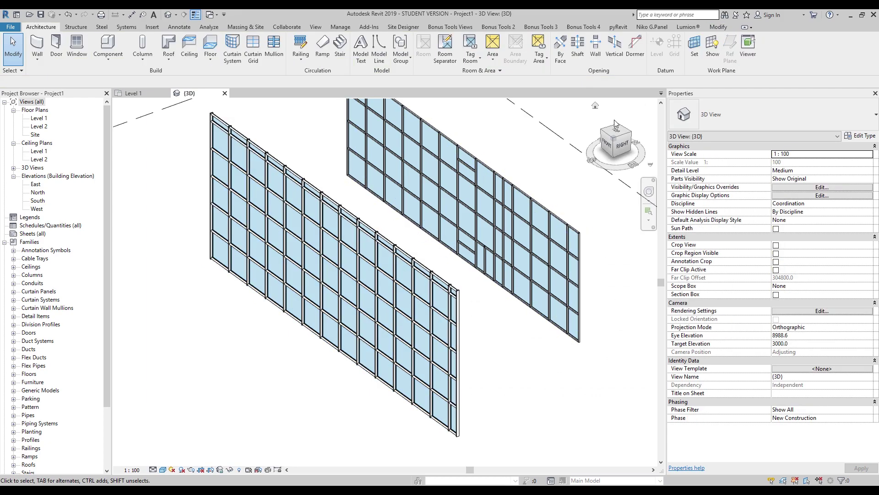
click(607, 146)
scroll(514, 265, up, 4)
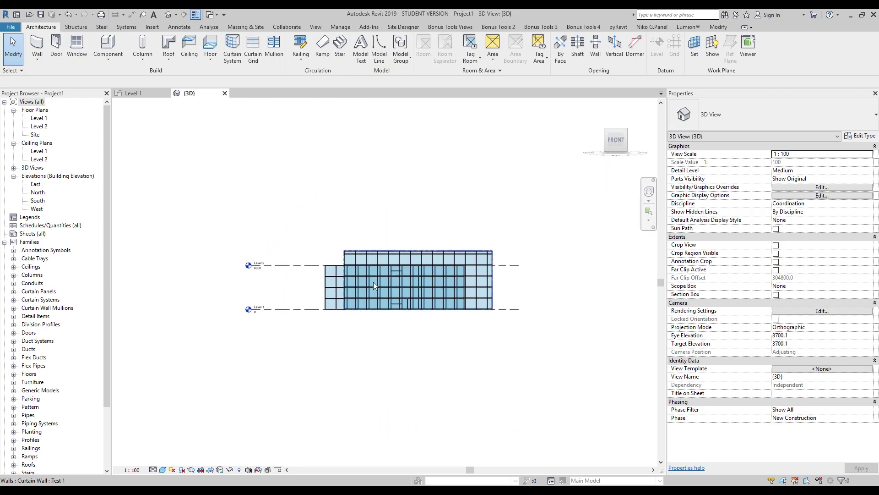
middle_drag(515, 265, 416, 249)
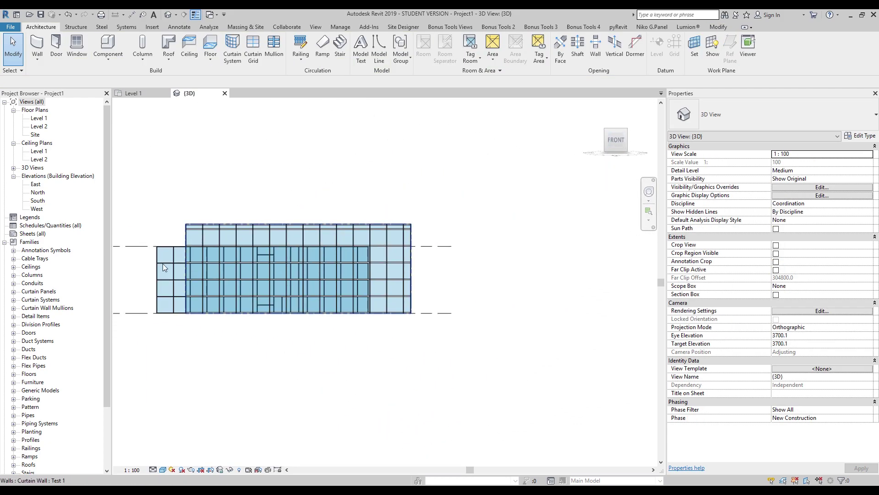
Step: Temporarily hide the lower curtain wall and recentre the remaining curtain wall in the front view
click(156, 255)
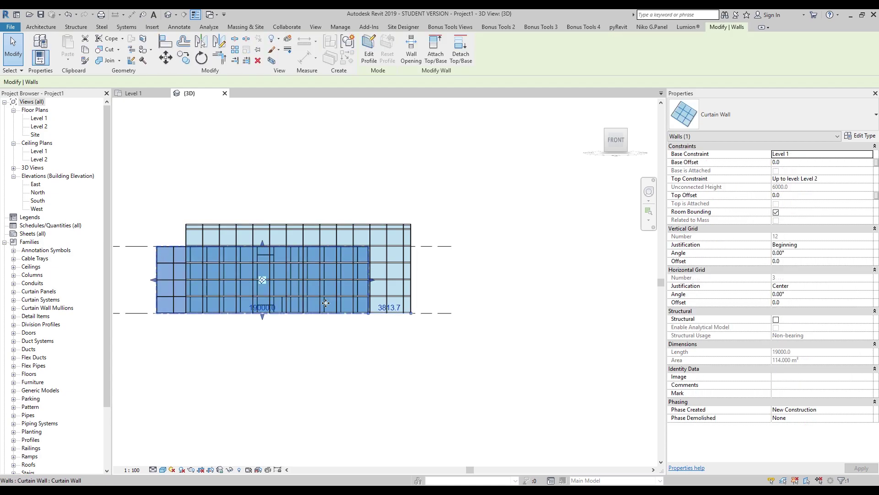
key(h)
key(h)
scroll(290, 334, up, 1)
scroll(290, 334, up, 2)
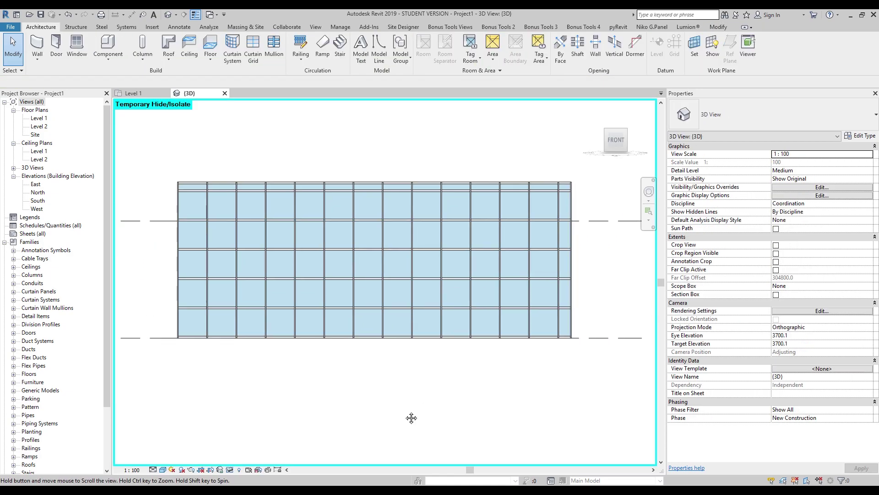
scroll(197, 305, down, 3)
scroll(197, 304, up, 2)
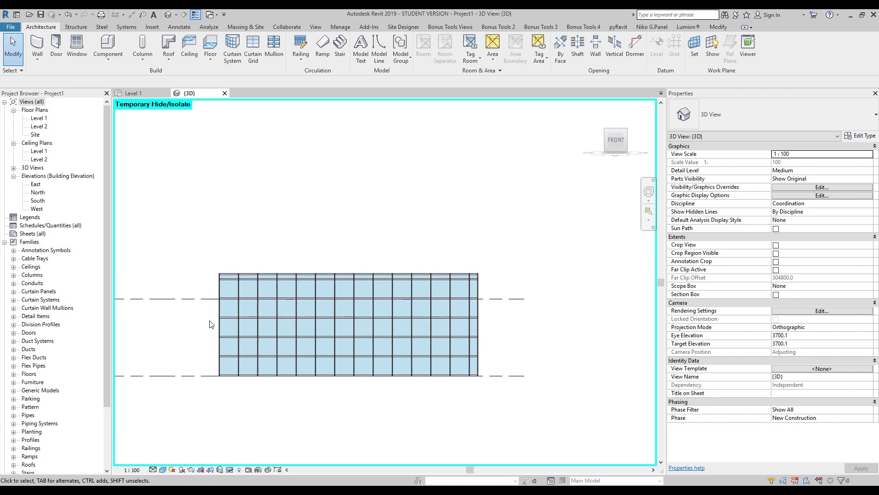
mouse_move(370, 265)
middle_down()
mouse_move(326, 237)
mouse_move(348, 269)
mouse_move(355, 261)
middle_up()
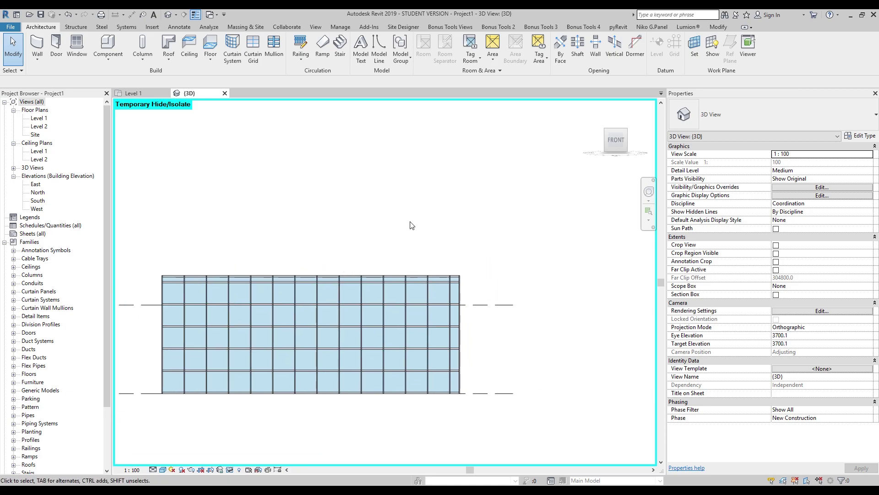
Step: Open and close the 3D view's type properties, then select the Test 1 curtain wall
click(860, 136)
click(693, 101)
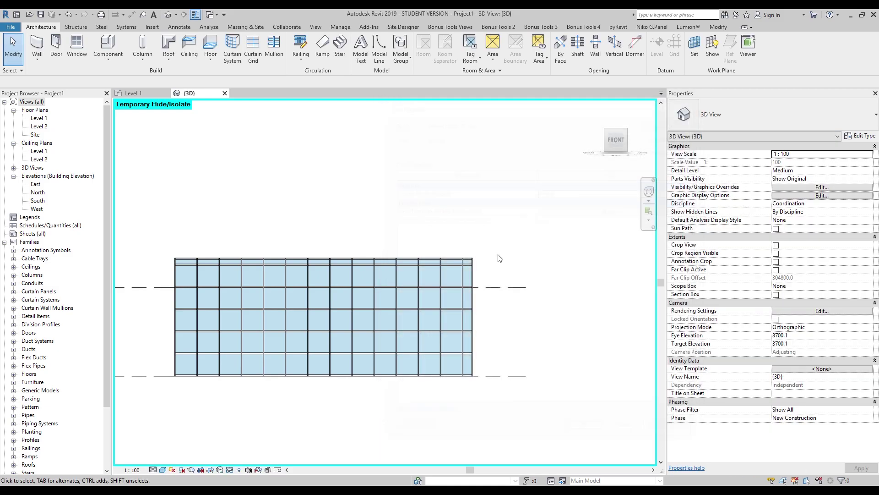
click(474, 270)
Step: Open the Test 1 type properties and move the dialog aside to reveal the wall
click(859, 136)
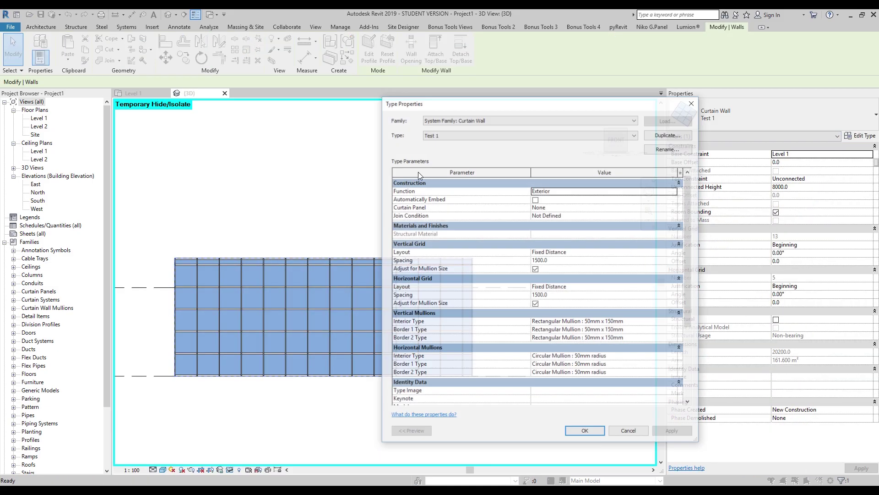
drag(474, 101, 602, 73)
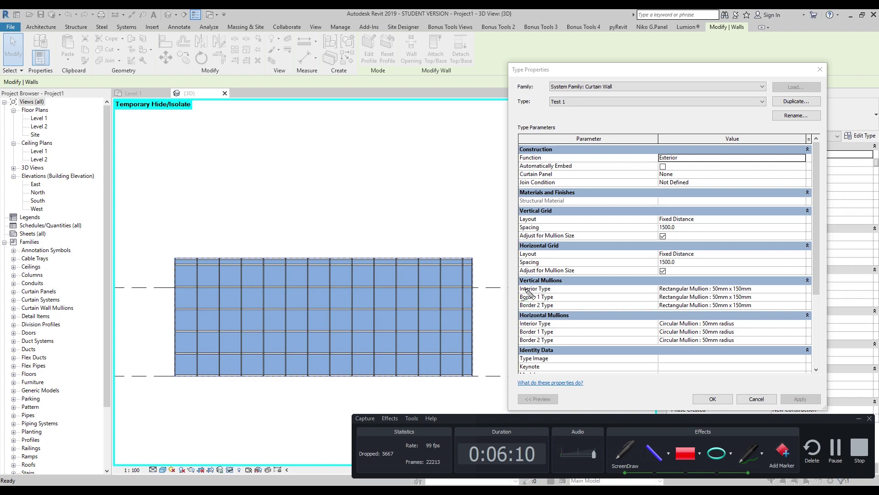
mouse_move(522, 289)
mouse_down()
mouse_move(475, 230)
mouse_move(448, 230)
mouse_move(440, 285)
mouse_move(450, 275)
mouse_move(441, 286)
mouse_move(436, 278)
mouse_move(452, 299)
mouse_move(402, 307)
mouse_move(431, 292)
mouse_move(373, 297)
mouse_up()
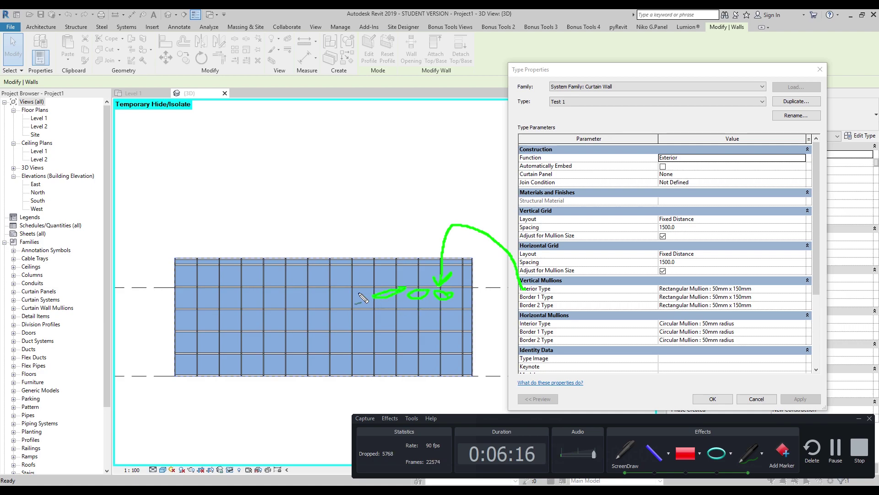
mouse_move(527, 327)
mouse_down()
mouse_move(485, 340)
mouse_move(453, 333)
mouse_move(446, 341)
mouse_move(464, 332)
mouse_move(453, 313)
mouse_up()
drag(319, 284, 315, 303)
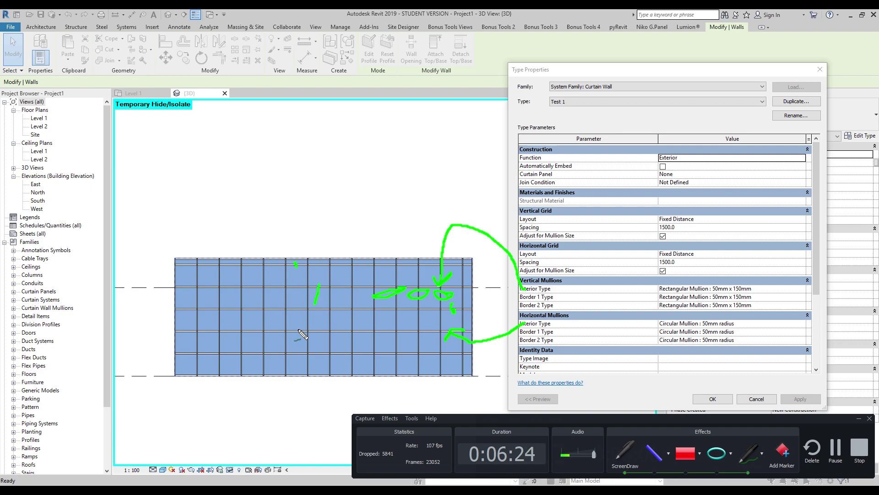
click(300, 352)
Step: Review the Vertical and Horizontal Mullions rows, then close the dialog with OK
click(626, 451)
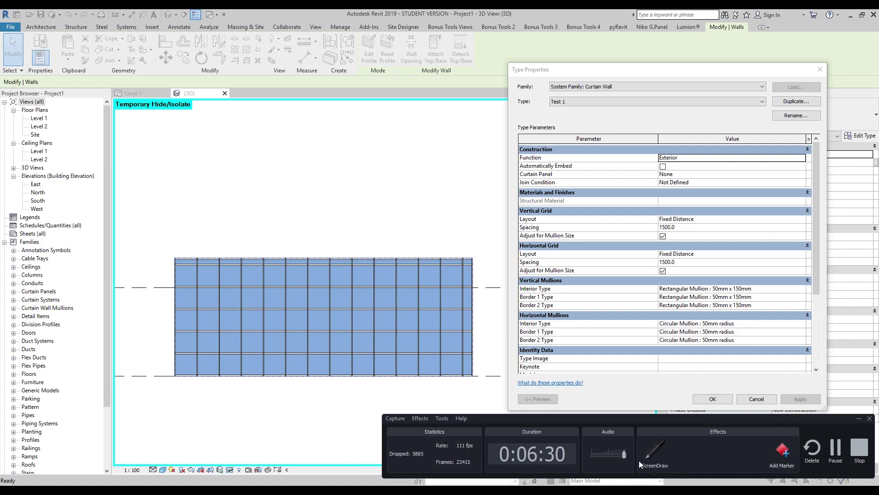
click(753, 453)
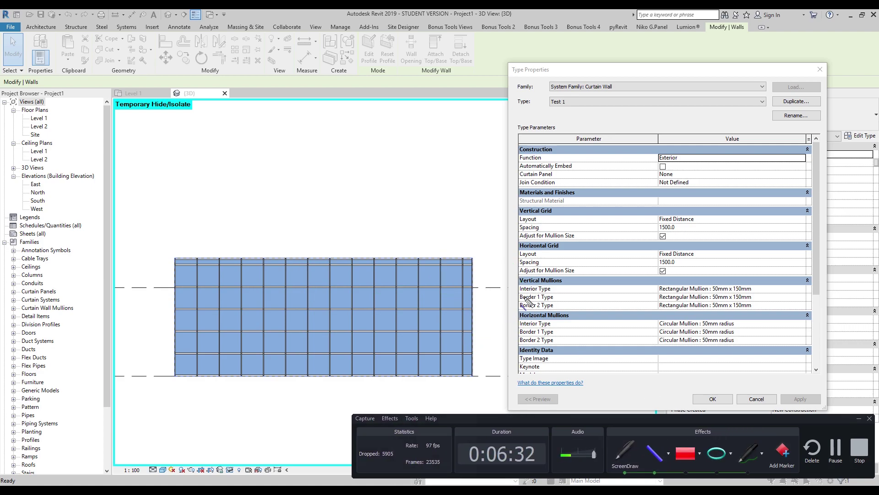
drag(521, 298, 177, 300)
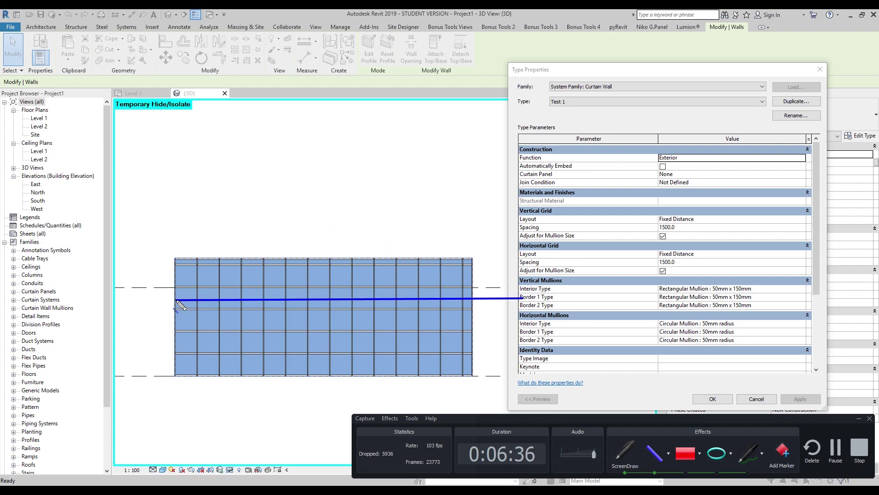
mouse_move(523, 305)
mouse_down()
mouse_move(474, 331)
mouse_move(473, 324)
mouse_up()
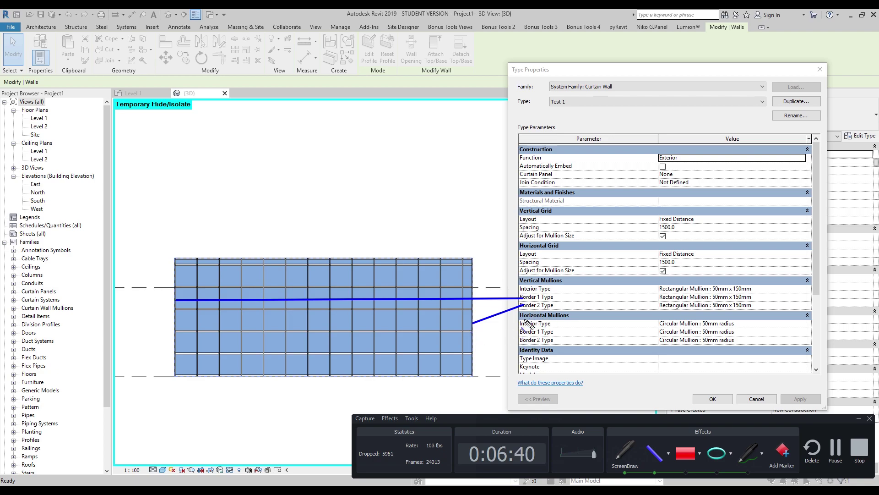
drag(521, 334, 408, 376)
drag(521, 340, 378, 258)
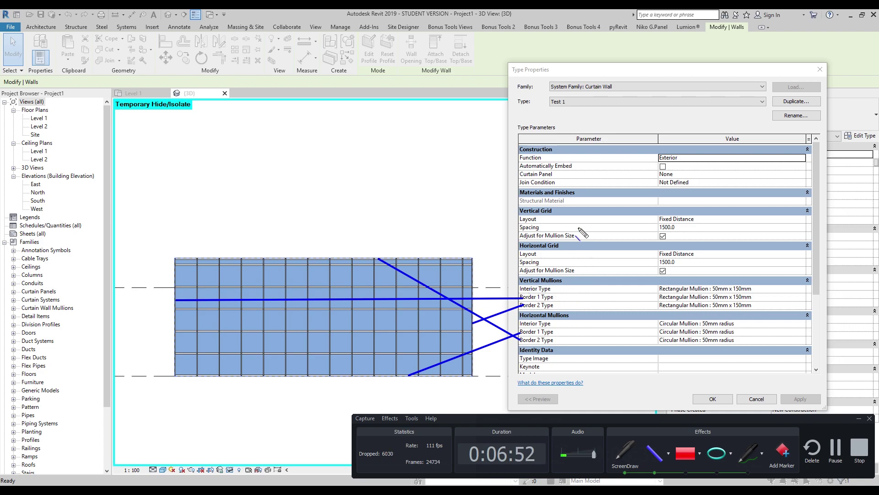
click(630, 453)
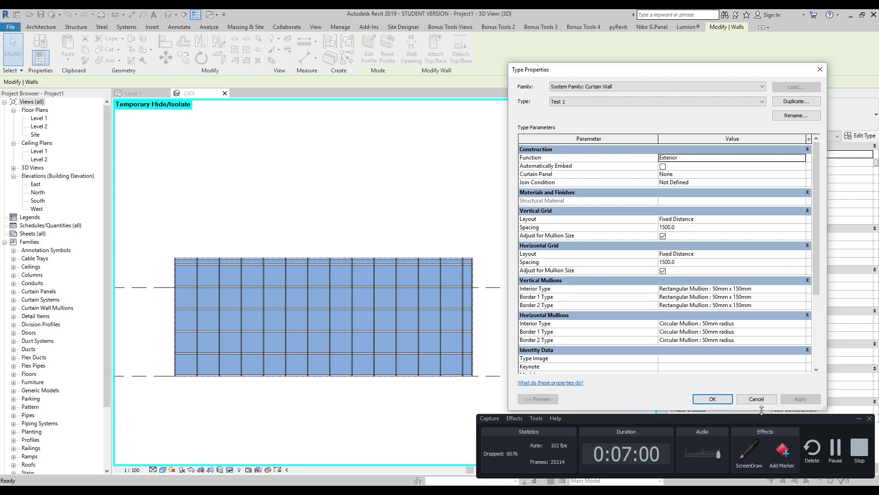
click(710, 399)
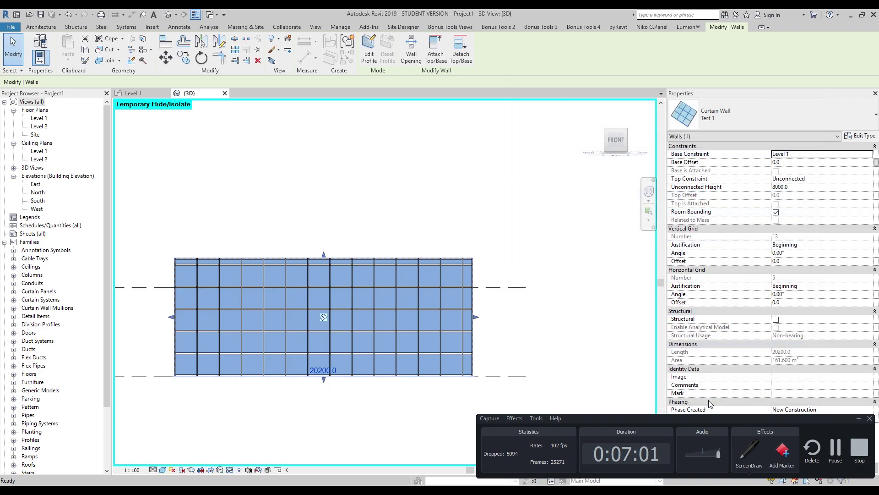
Step: Reselect the Test 1 curtain wall, check its Automatically Embed setting, and cancel without changes
click(860, 418)
click(524, 300)
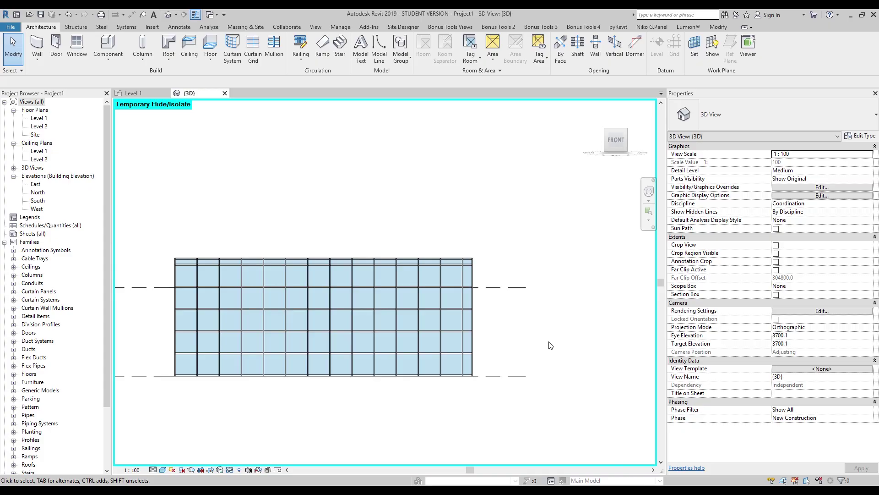
click(473, 300)
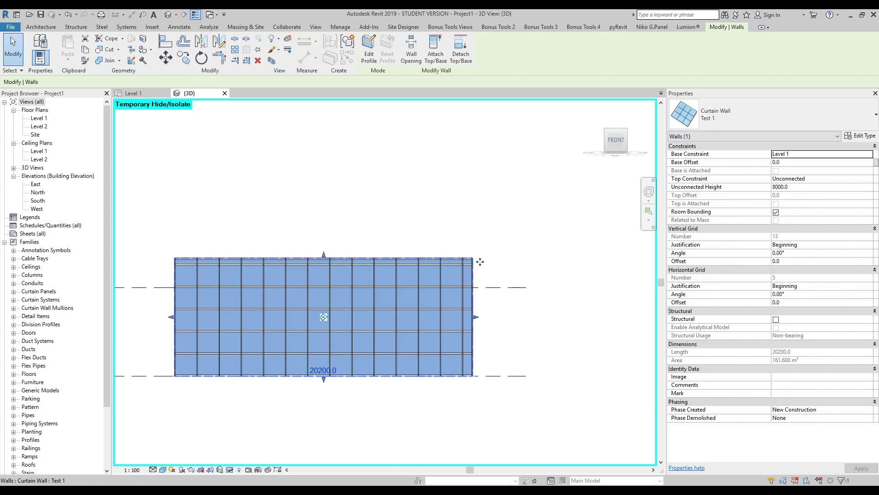
click(859, 137)
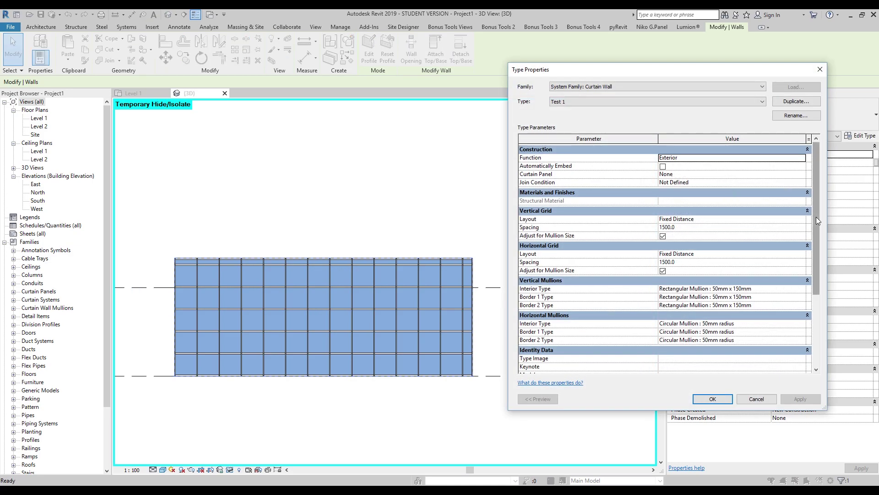
mouse_move(816, 216)
mouse_down()
mouse_move(819, 238)
mouse_move(822, 230)
mouse_up()
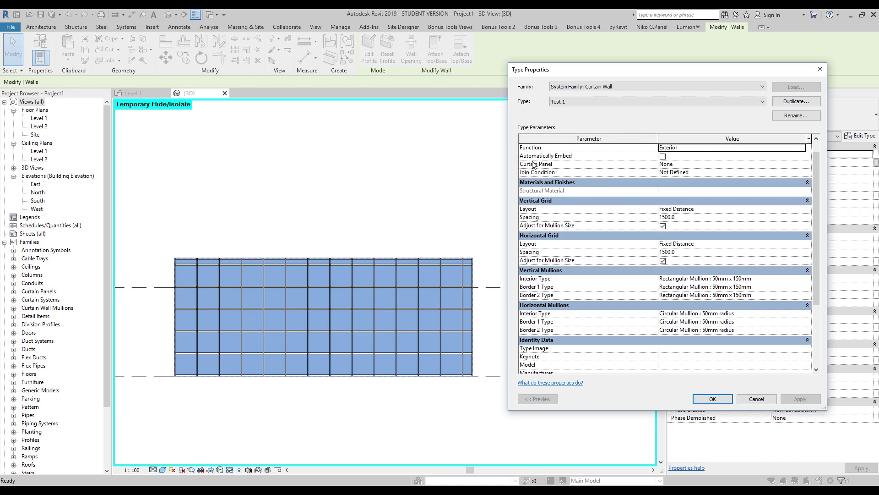
mouse_move(554, 159)
click(756, 398)
Step: Orbit to an isometric view of the wall and clear the selection
scroll(571, 302, down, 3)
shift+middle_drag(449, 308, 387, 365)
key(Escape)
Step: Start the Wall tool with WA and pick the Retaining - 300mm Concrete wall type
key(w)
key(a)
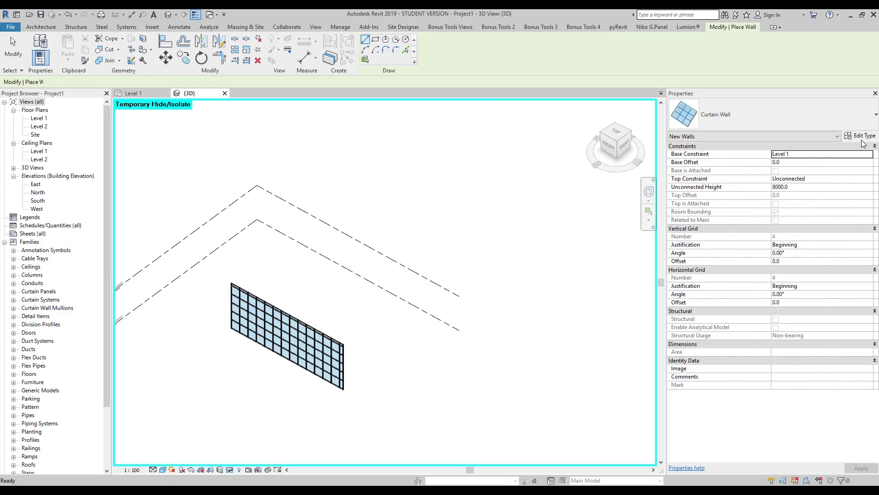
click(790, 122)
scroll(763, 199, up, 1)
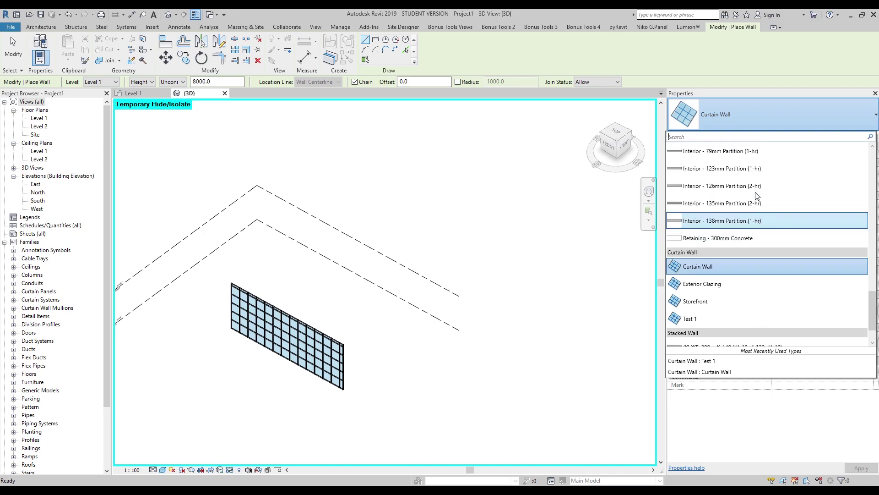
click(746, 244)
Step: Draw two parallel concrete walls beside the curtain wall, then open the Level 1 floor plan
click(305, 262)
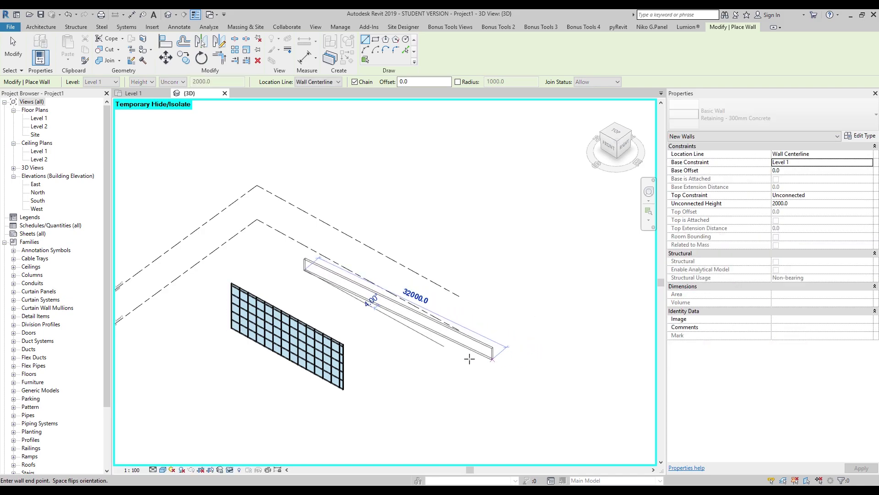
click(459, 354)
key(Escape)
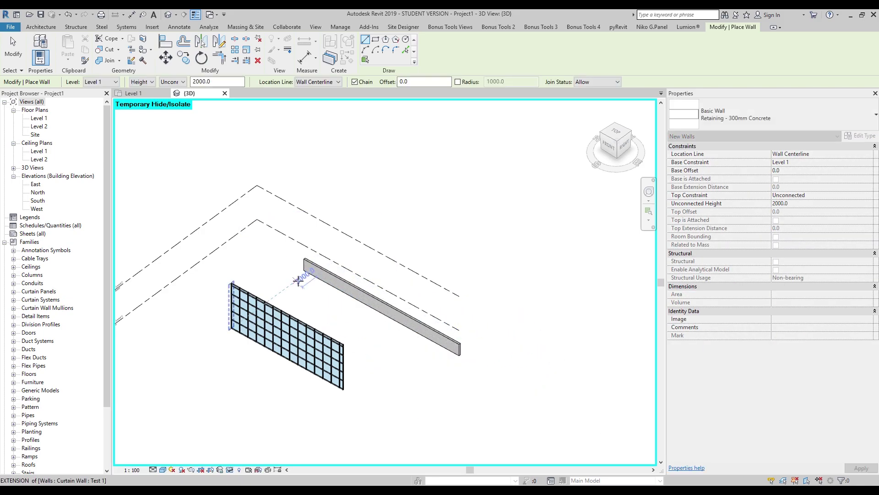
click(298, 269)
click(450, 361)
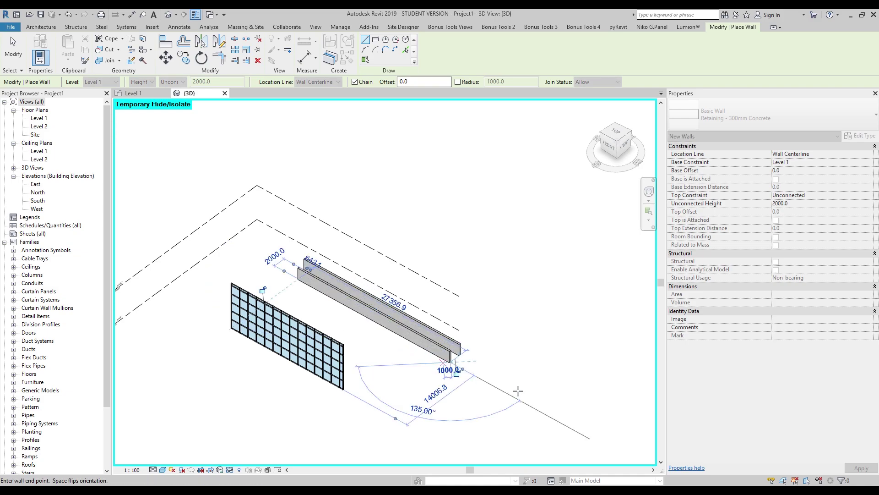
key(Escape)
key(Escape)
double_click(46, 118)
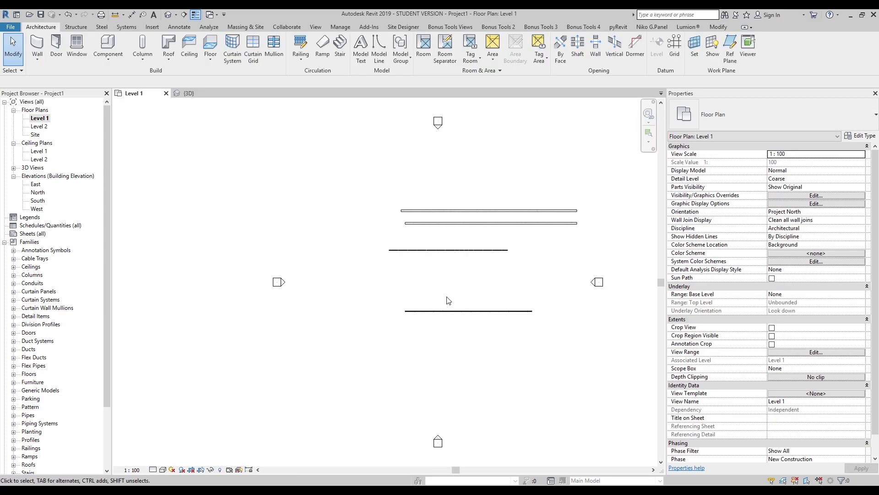
Step: Zoom into the Level 1 plan and select the existing curtain wall
scroll(323, 224, up, 6)
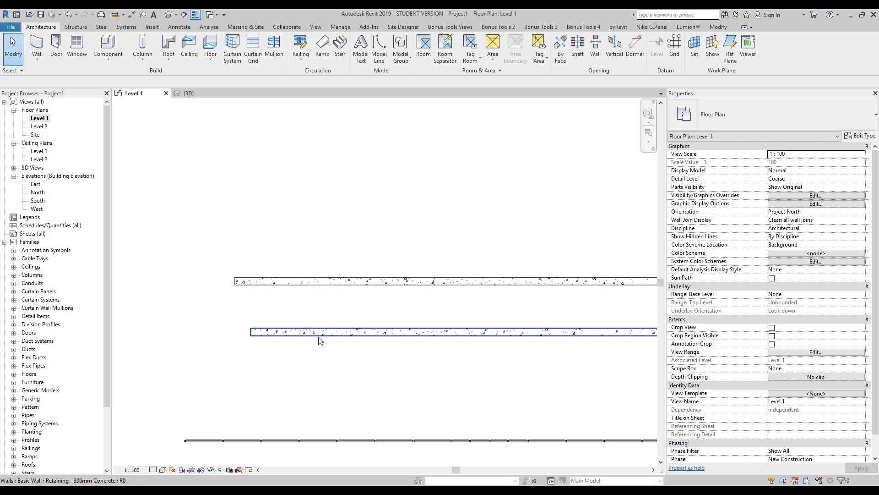
click(37, 43)
key(Escape)
middle_drag(394, 406, 369, 272)
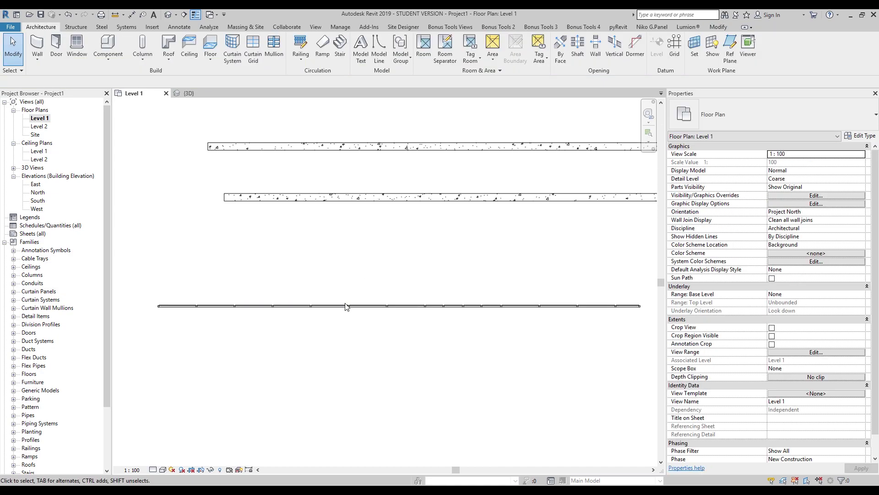
click(348, 306)
Step: Use Create Similar to draw a 4700-long curtain wall along the concrete wall's centreline, then stop
key(c)
key(s)
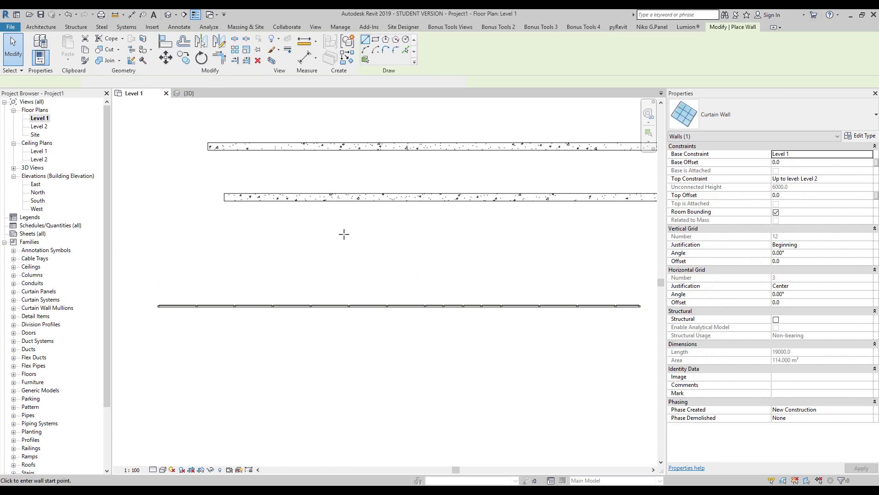
middle_drag(350, 165, 350, 250)
scroll(350, 249, up, 2)
scroll(365, 313, up, 3)
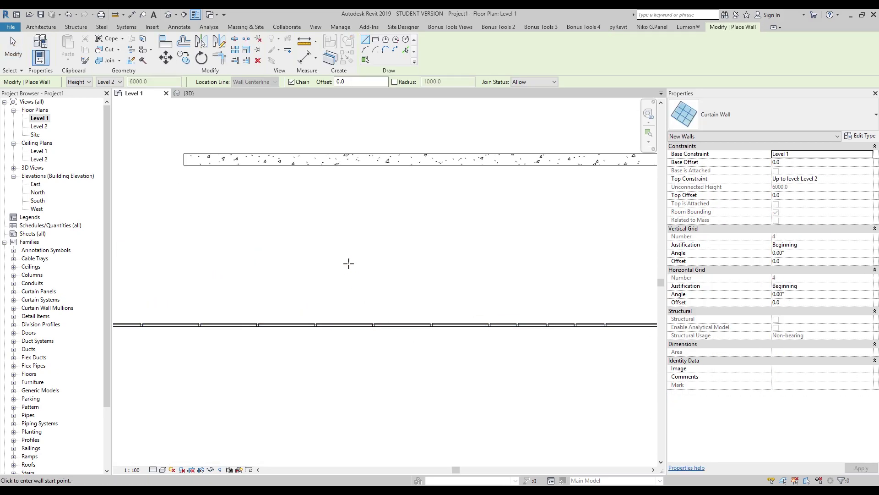
scroll(348, 261, down, 3)
click(293, 258)
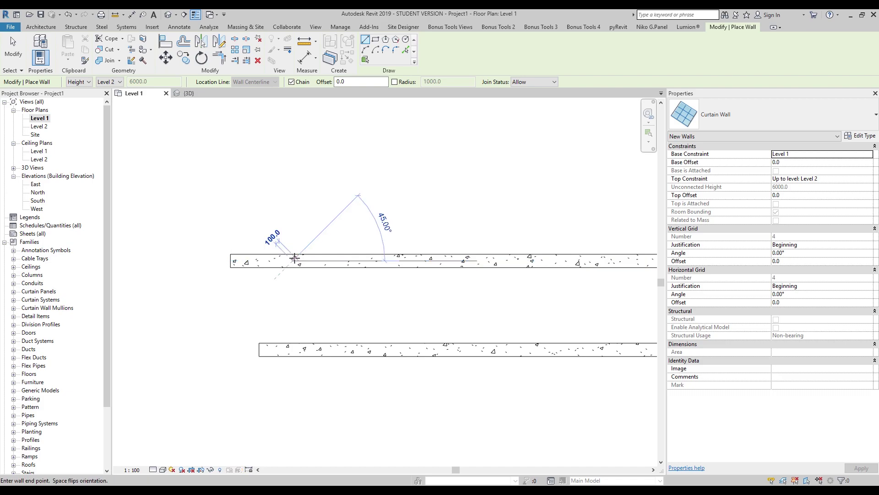
click(512, 289)
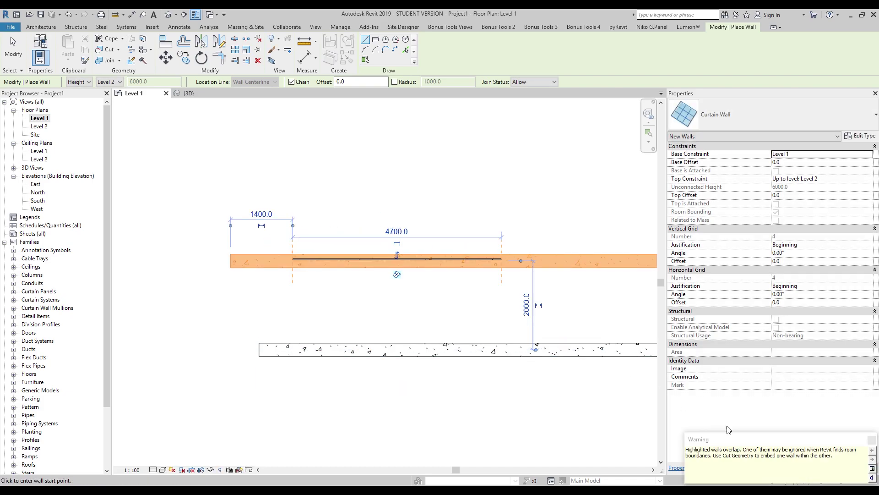
key(Escape)
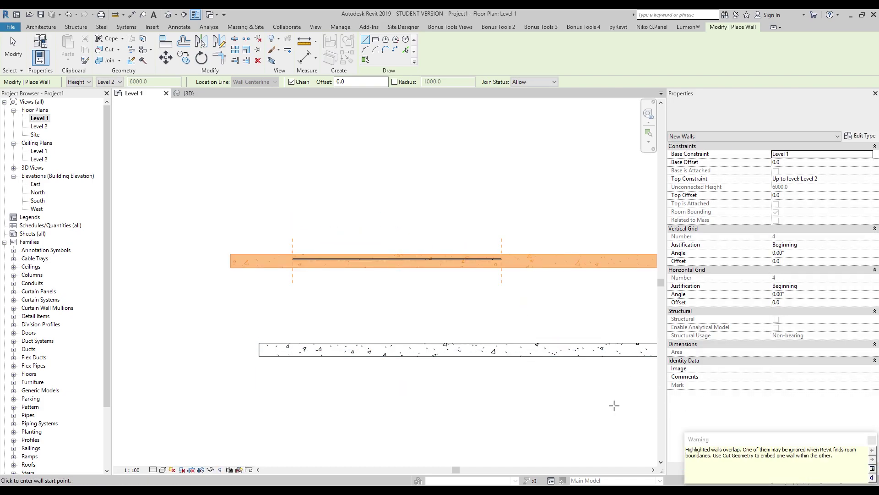
key(Escape)
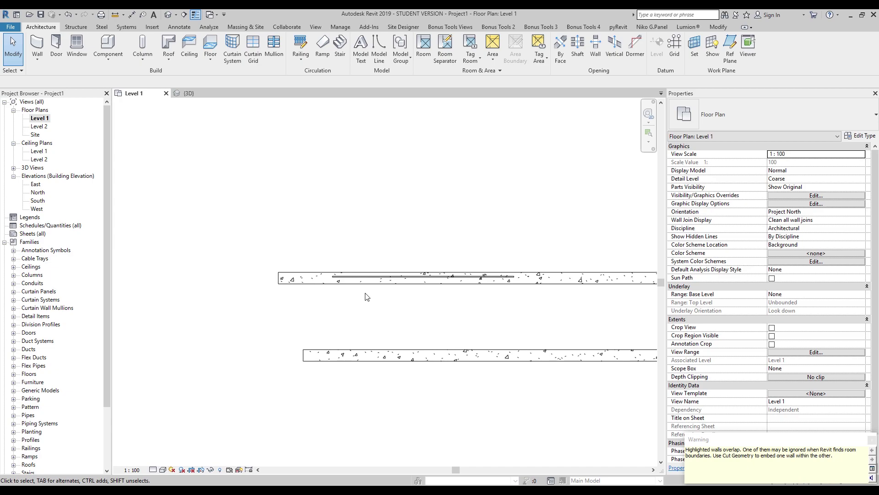
scroll(365, 297, down, 5)
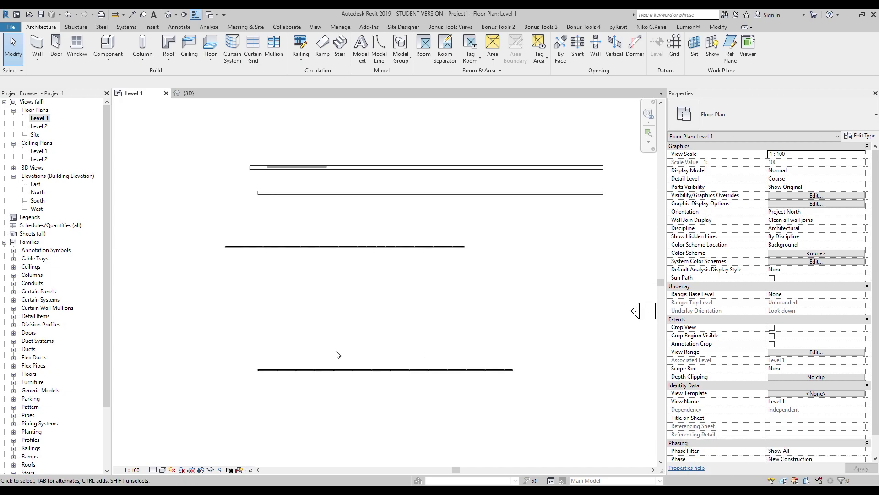
Step: Tick Automatically Embed in the Test 1 type properties, then start another wall with WA
click(339, 370)
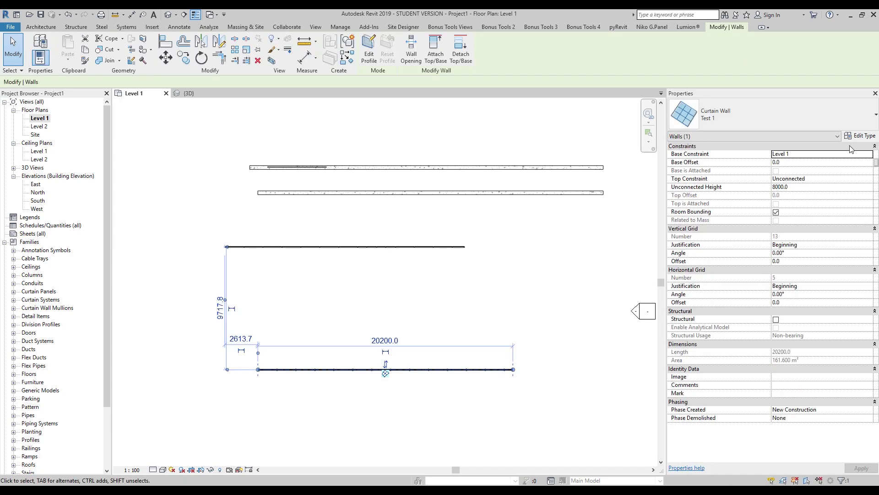
click(862, 136)
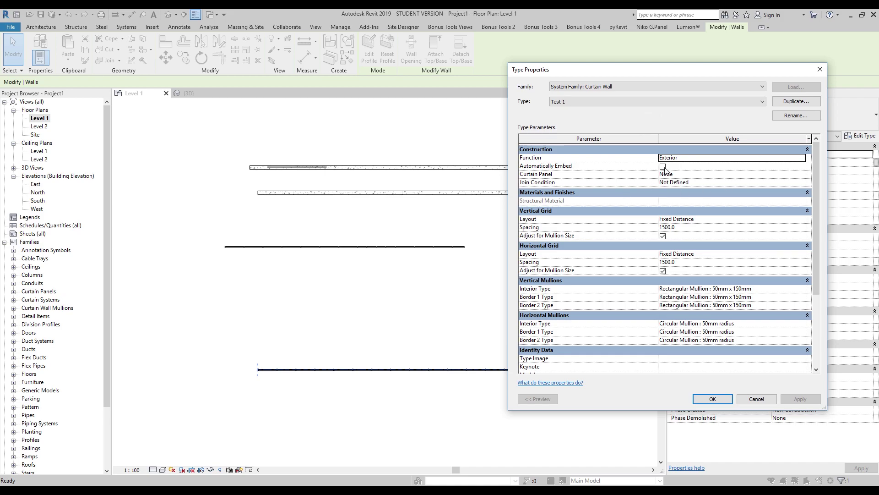
click(662, 167)
click(713, 399)
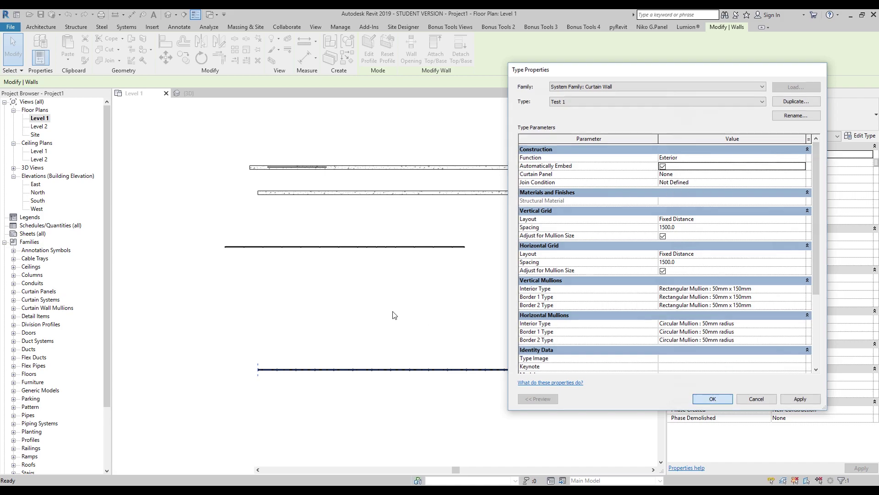
click(376, 359)
key(w)
key(a)
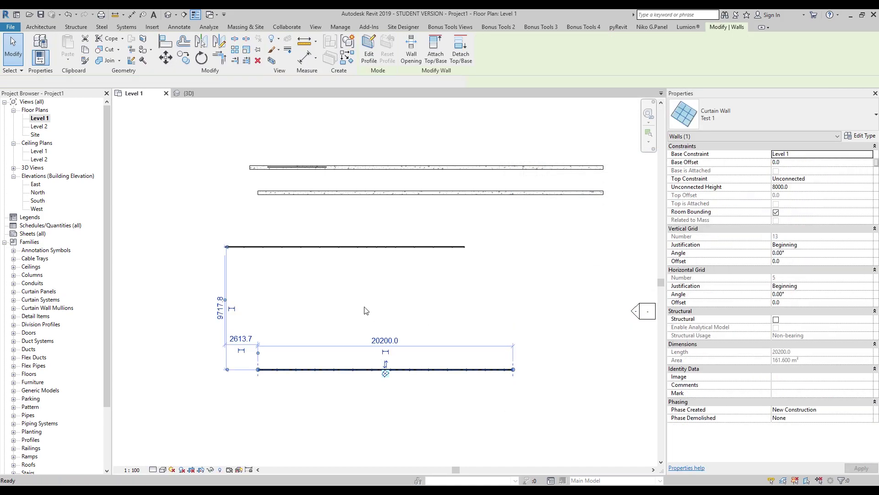
scroll(291, 171, up, 2)
Step: Draw a 5700-long Test 1 curtain wall inside the middle concrete wall and reframe the plan
scroll(294, 183, up, 2)
click(278, 221)
click(469, 221)
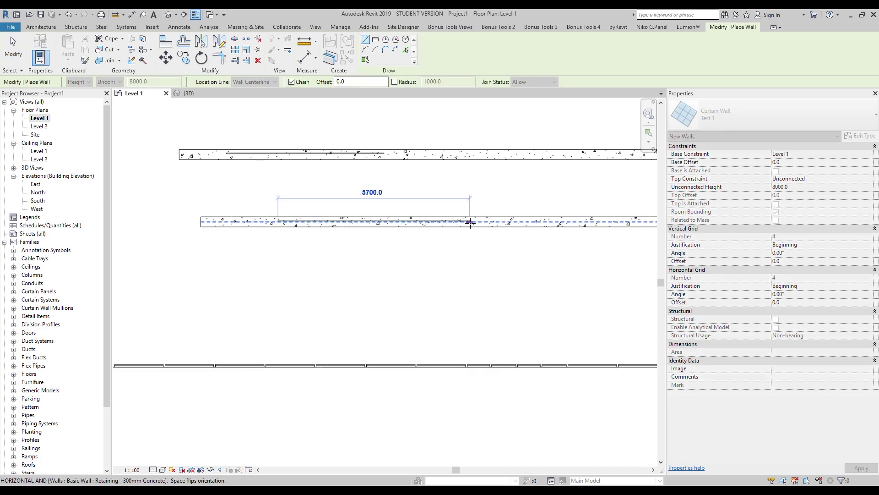
key(Escape)
key(Escape)
middle_drag(335, 208, 331, 245)
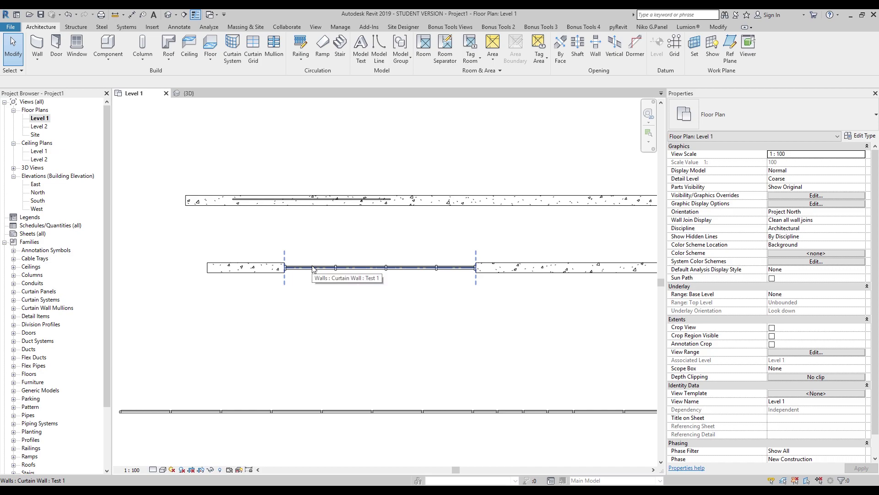
Step: In the 3D view, drag the embedded curtain wall's top down into a short glazed strip
click(169, 14)
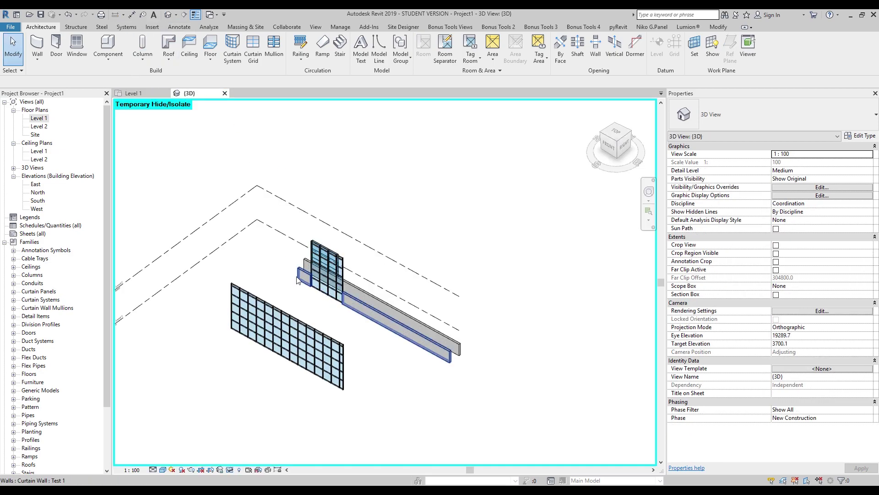
shift+middle_drag(298, 280, 371, 247)
scroll(371, 248, up, 5)
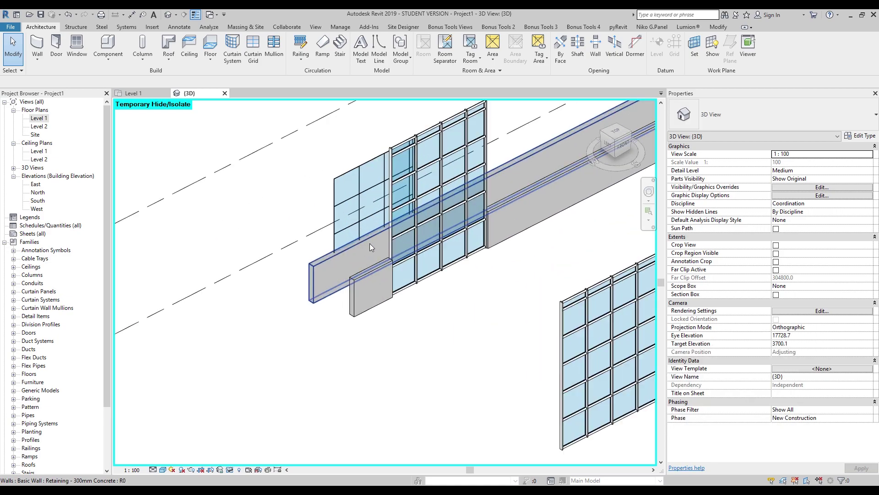
scroll(371, 248, up, 3)
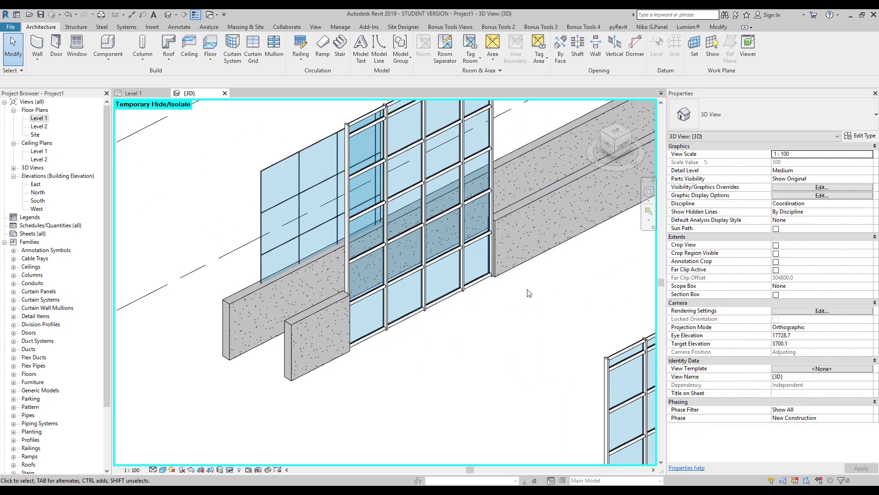
click(446, 254)
middle_drag(447, 253, 424, 269)
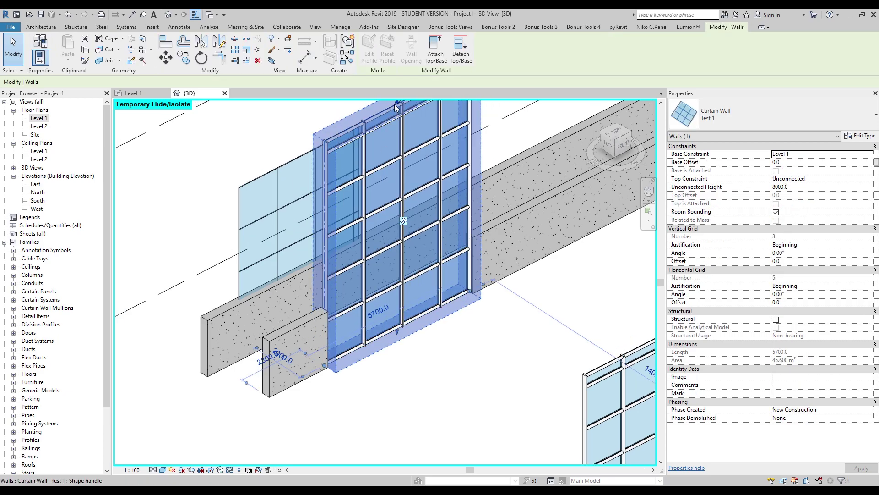
drag(397, 107, 392, 291)
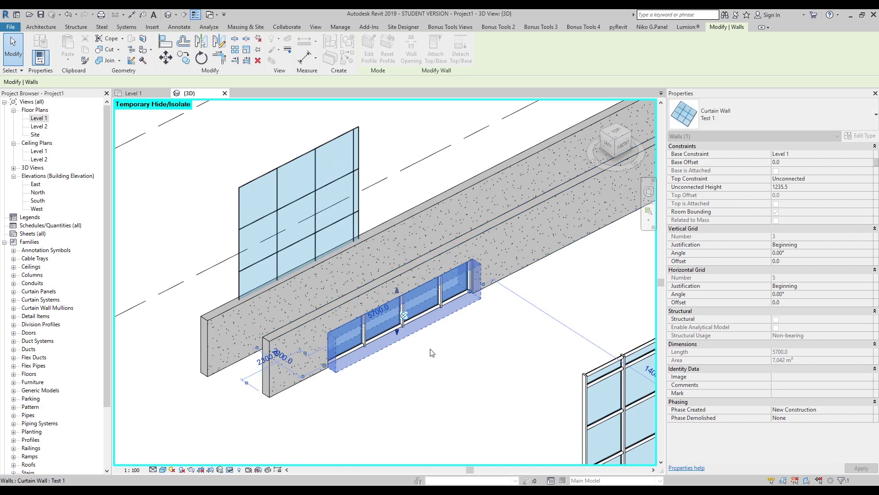
shift+middle_drag(431, 352, 472, 348)
click(447, 339)
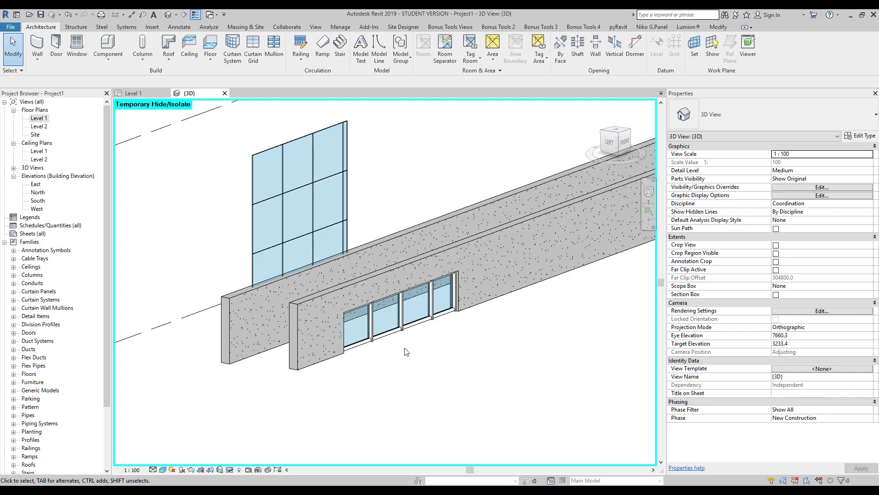
Step: Turn on Automatically Embed for the tall curtain wall's type so it cuts the front concrete wall
shift+middle_drag(387, 196, 357, 225)
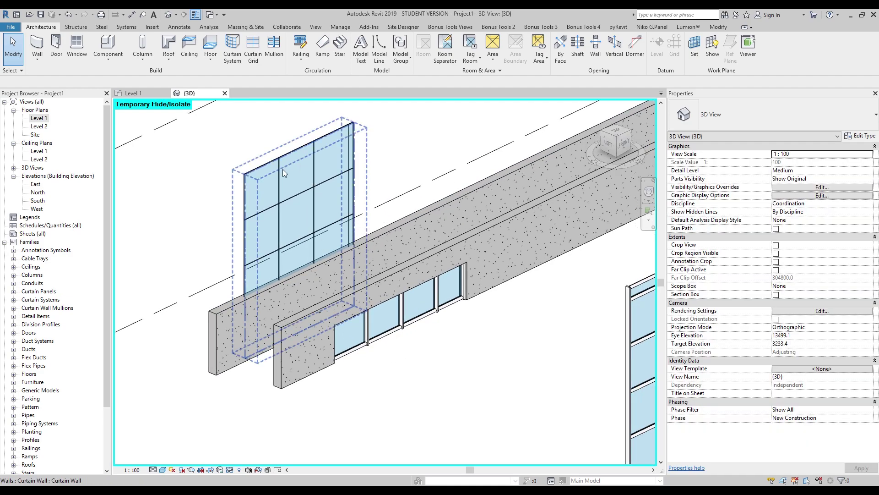
click(293, 177)
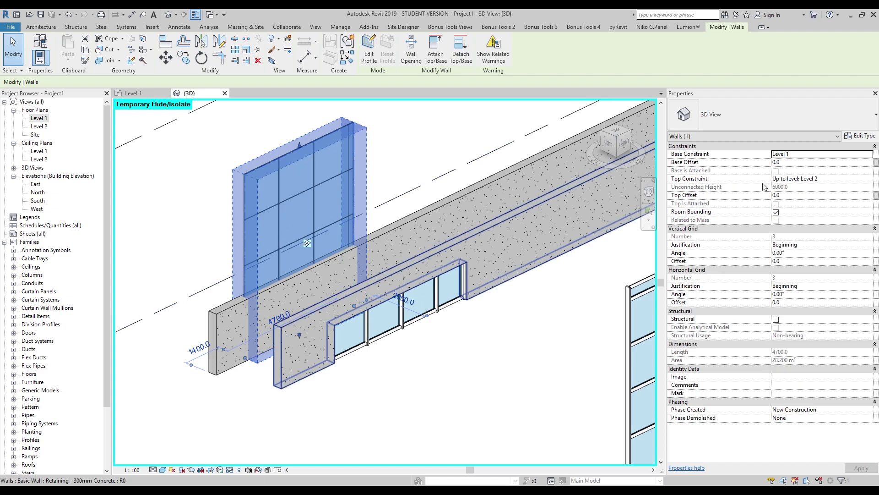
click(861, 135)
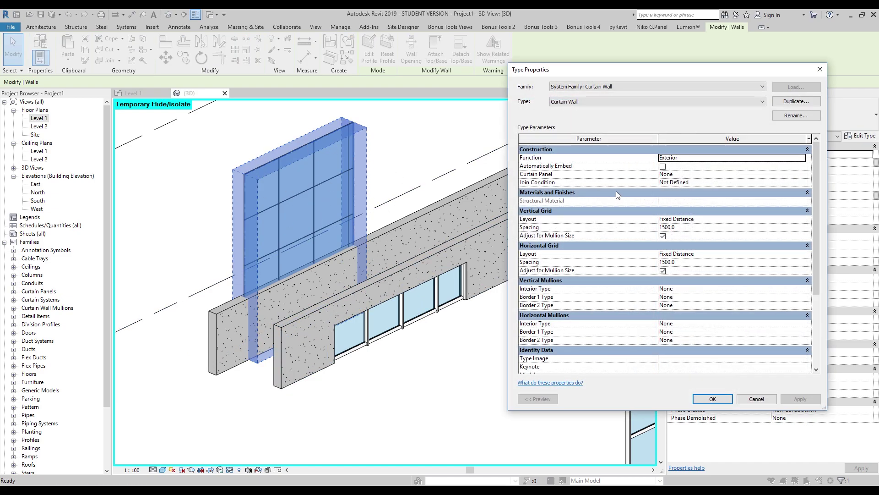
click(663, 166)
click(713, 398)
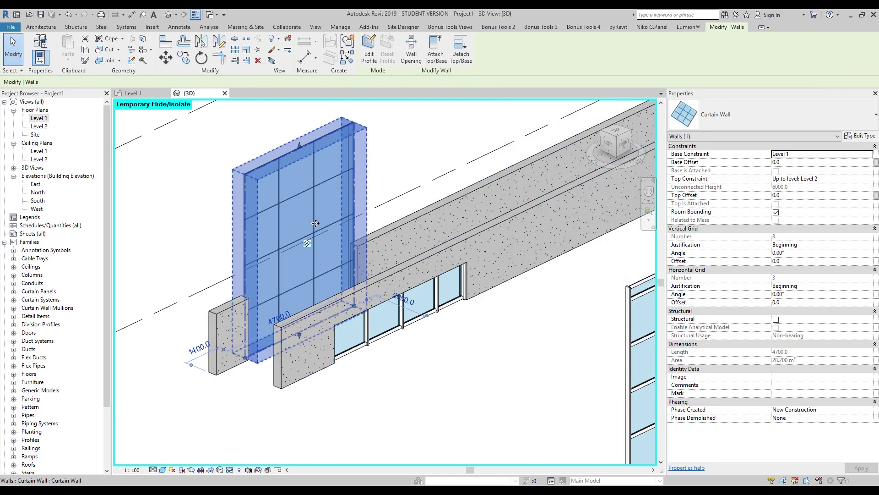
click(433, 366)
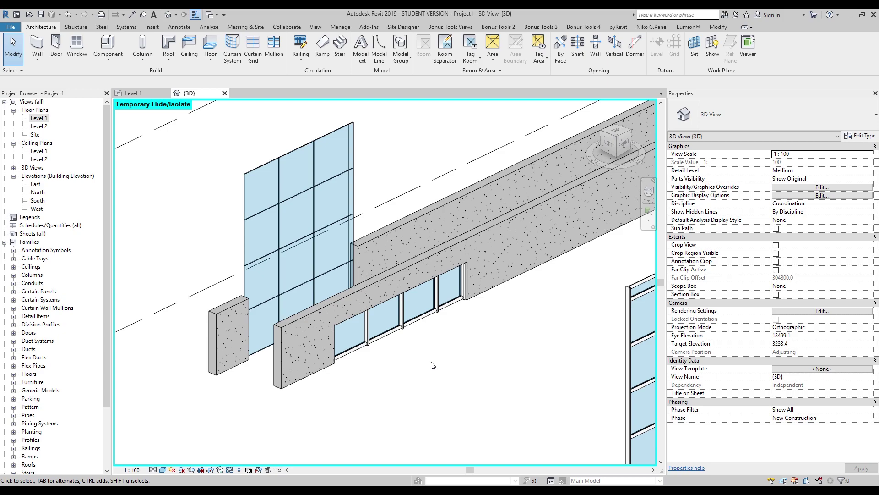
Step: Turn Automatically Embed back off for the plain Curtain Wall type
click(276, 212)
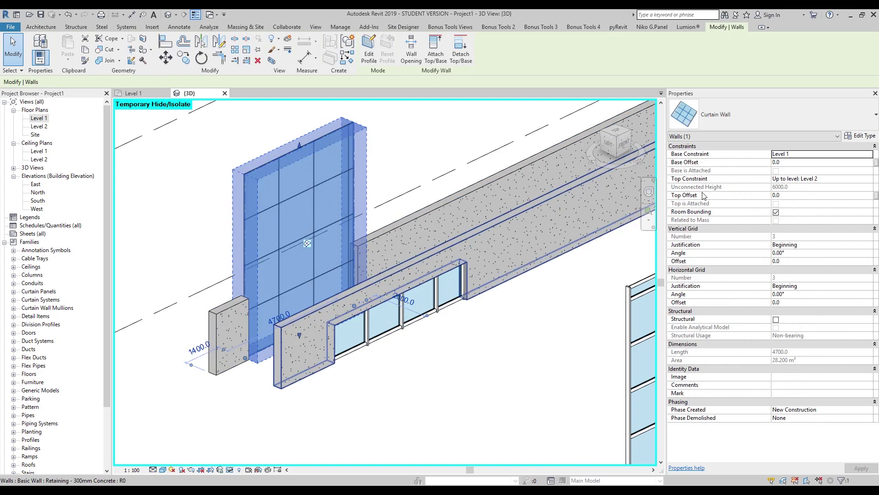
click(860, 136)
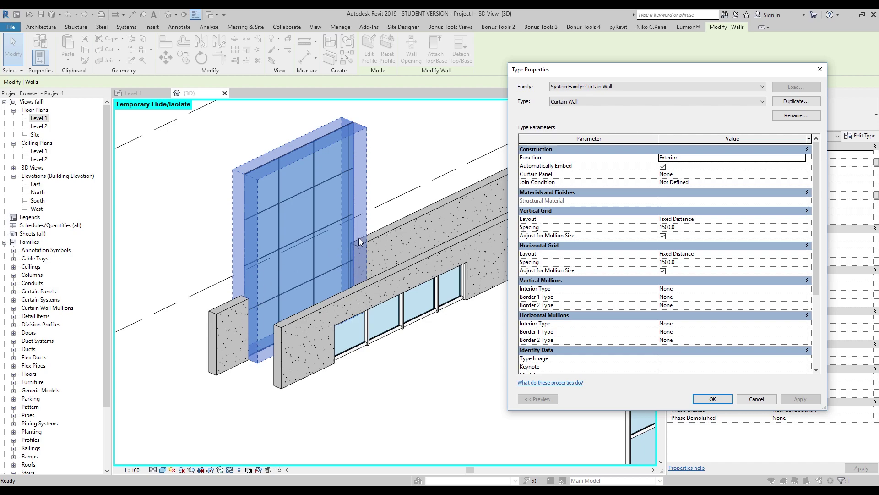
click(663, 167)
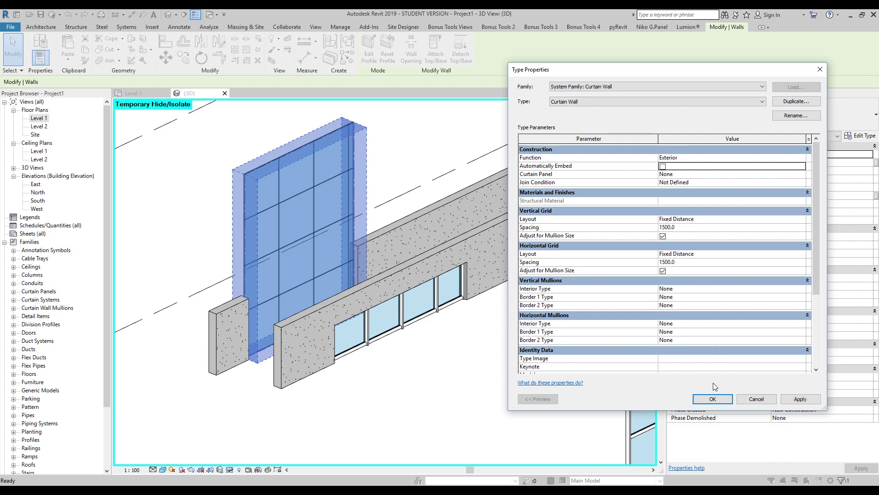
click(713, 398)
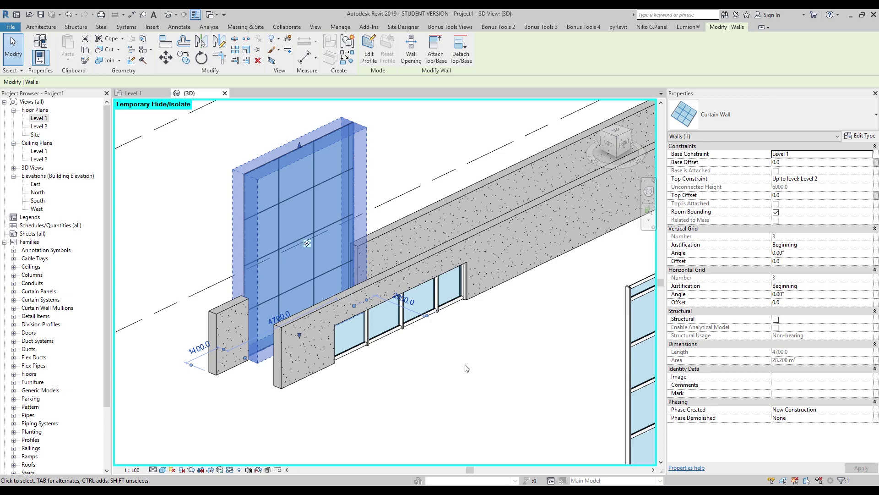
Step: Drag the tall curtain wall's left end to shorten it to 3900, undoing the stray Room Separator
click(520, 353)
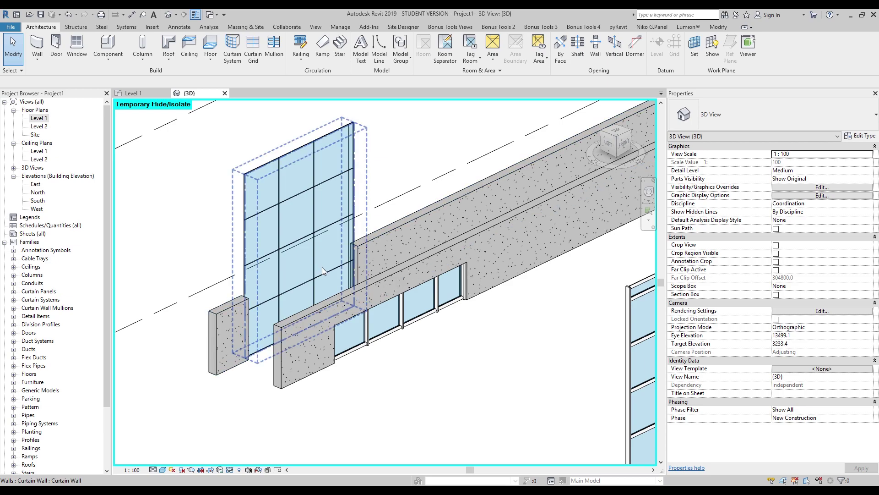
click(333, 263)
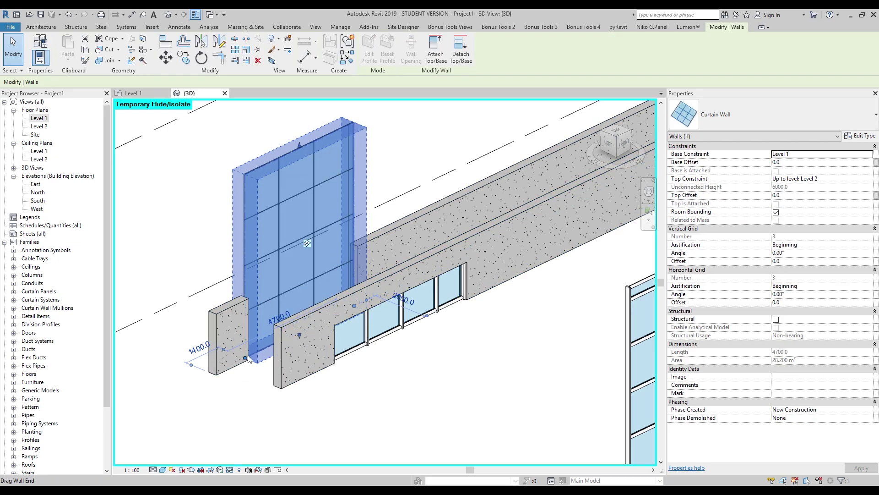
drag(245, 358, 220, 369)
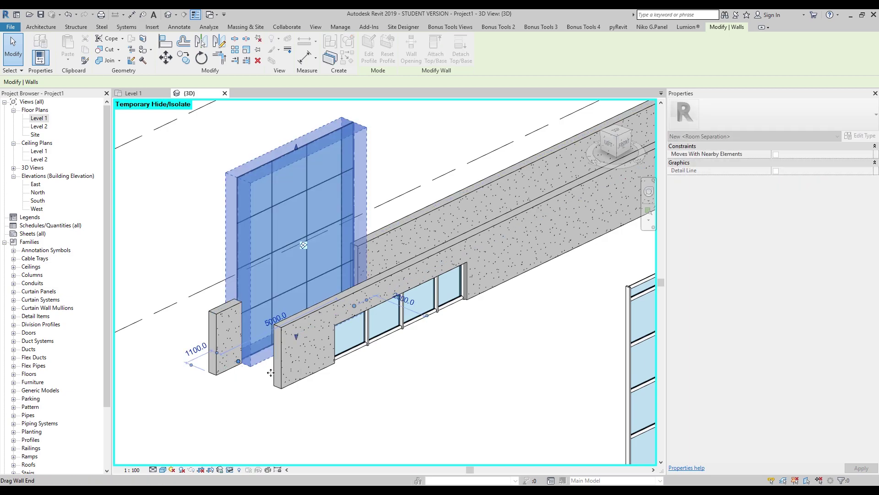
key(r)
key(s)
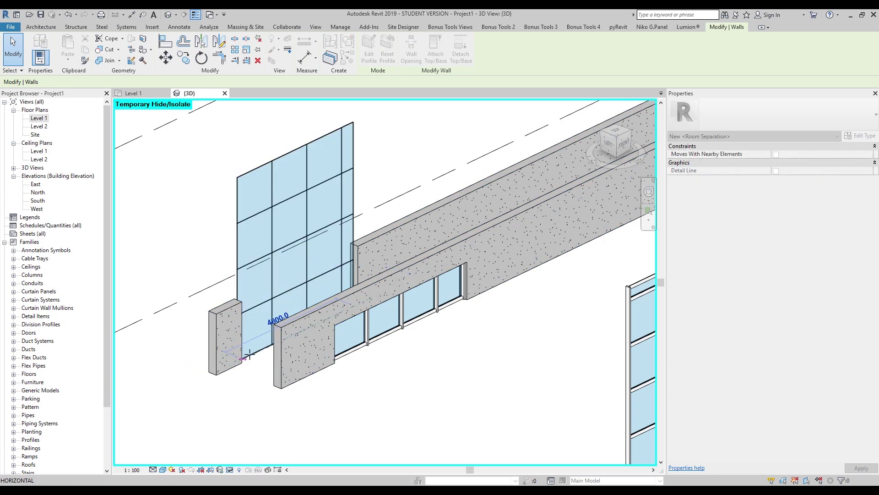
key(ctrl+z)
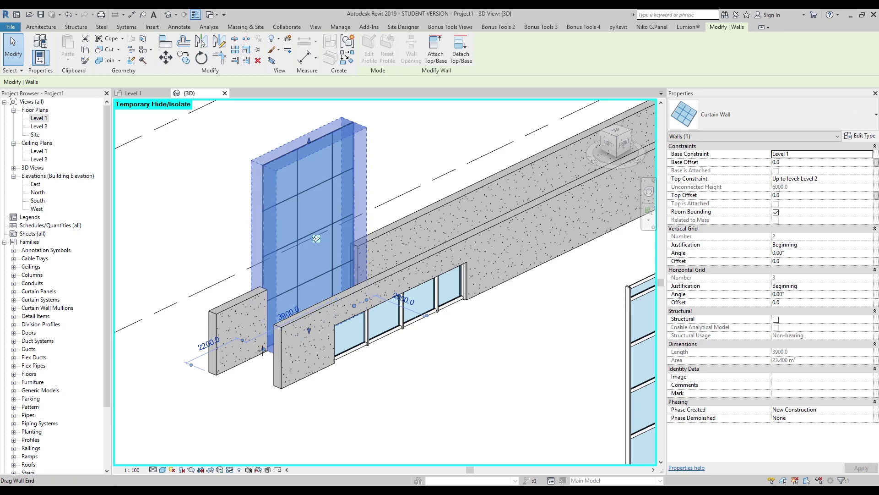
click(362, 402)
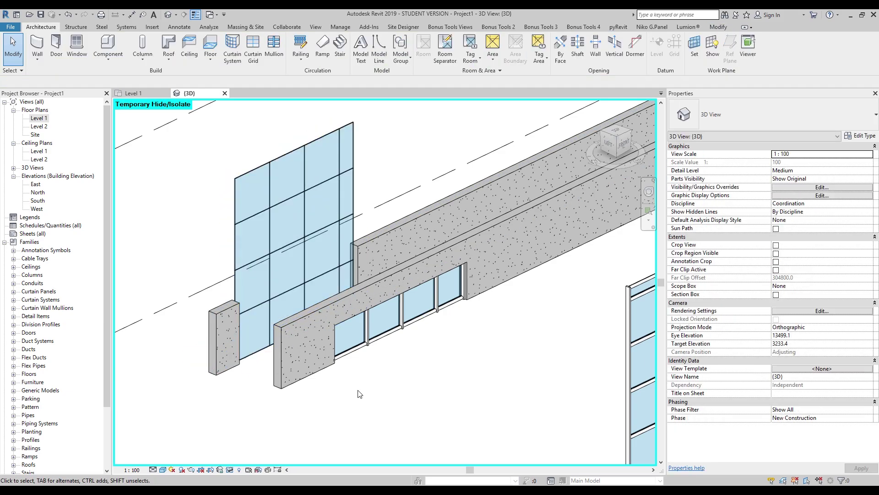
Step: Draw a 2700-long plain curtain wall inside the top concrete wall on the Level 1 plan
click(318, 254)
key(c)
key(s)
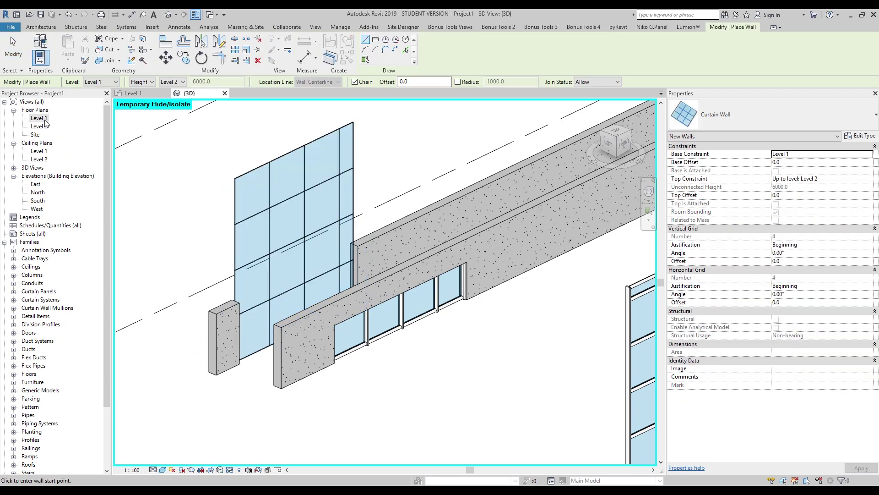
double_click(41, 119)
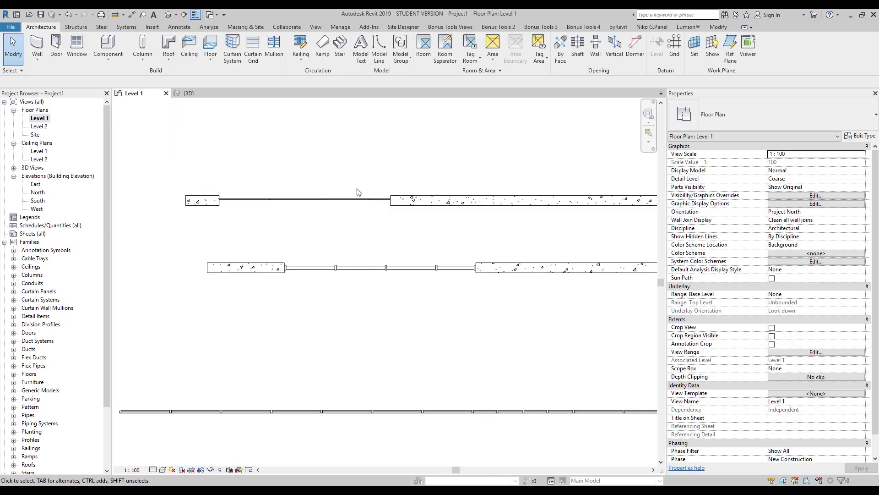
key(w)
key(a)
click(455, 200)
click(467, 200)
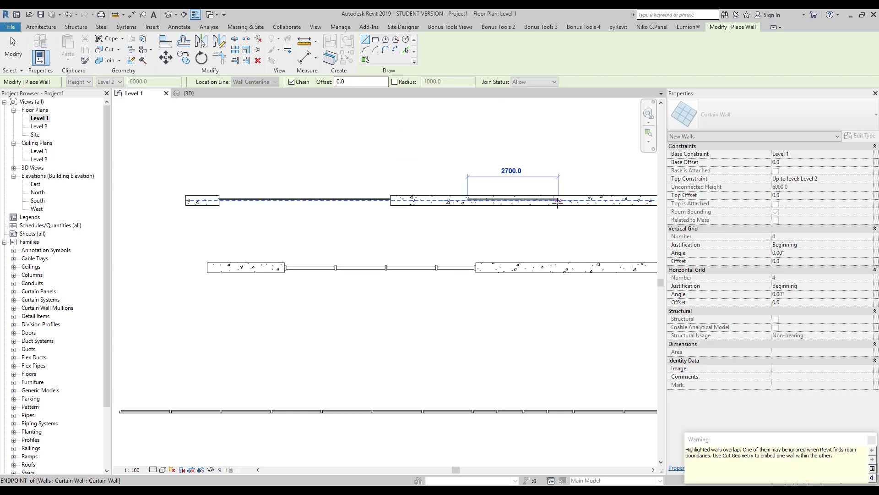
click(558, 201)
key(Escape)
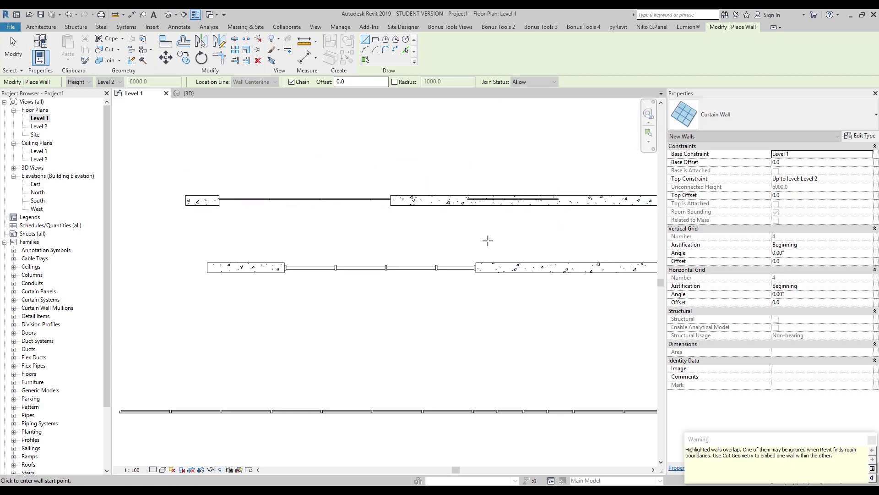
key(Escape)
Step: Pan the plan view and select the new top curtain wall
middle_drag(487, 182, 344, 177)
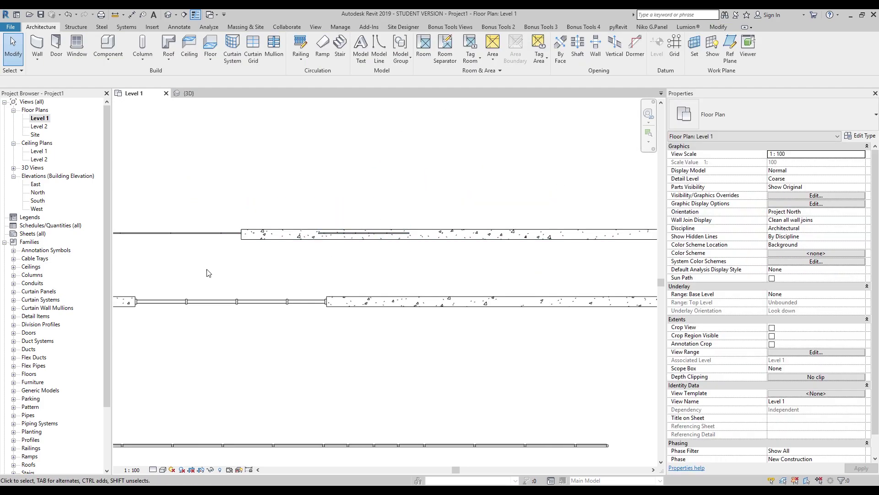
middle_drag(207, 273, 387, 293)
click(353, 254)
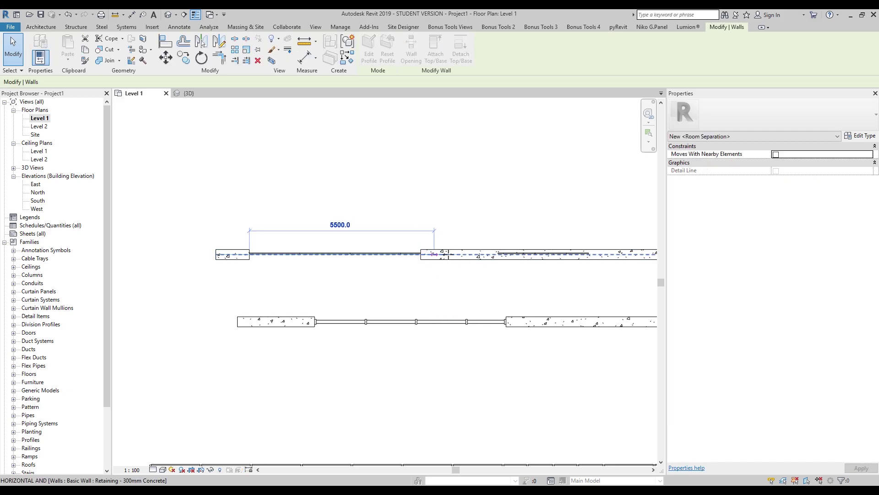
Step: Drag the top curtain wall's end to lengthen it to 6200
drag(433, 254, 458, 254)
click(519, 288)
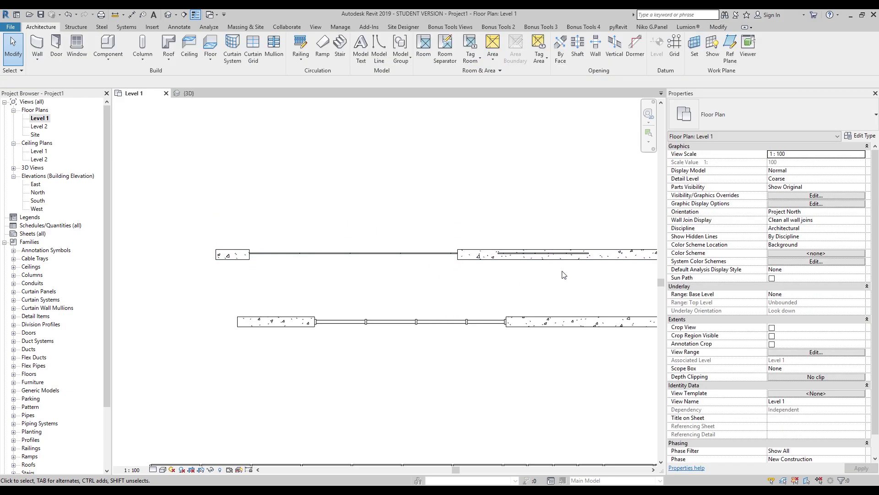
click(861, 136)
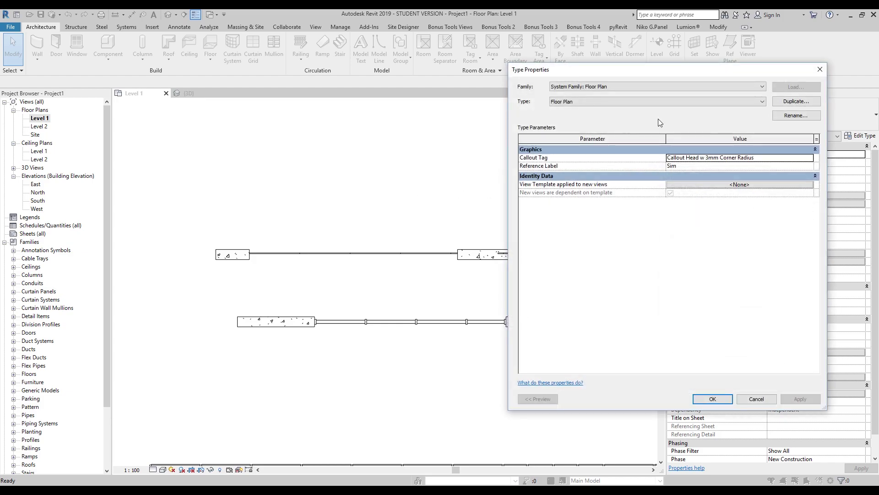
click(820, 71)
Step: Review the curtain wall's type properties, then switch to the {3D} view
click(432, 254)
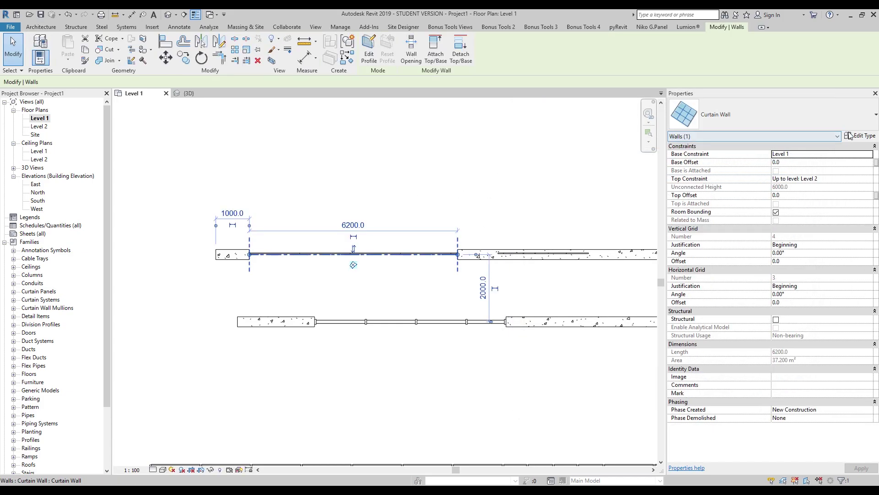
click(853, 136)
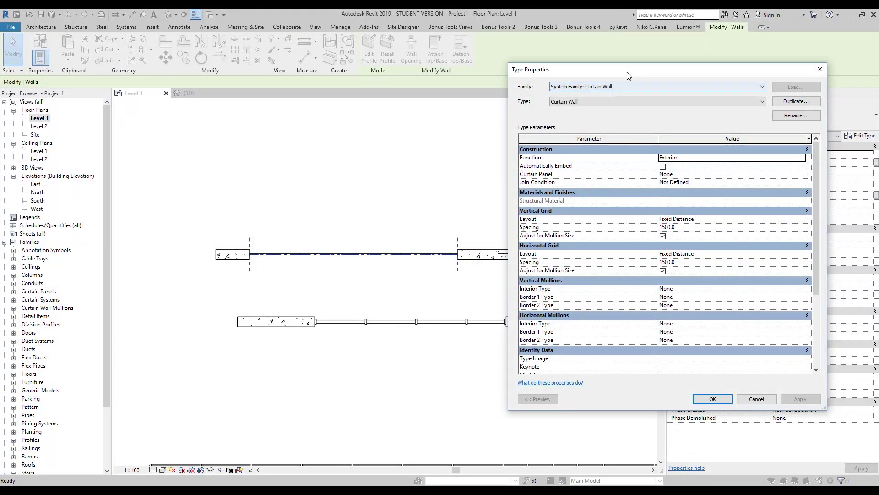
drag(629, 76, 525, 78)
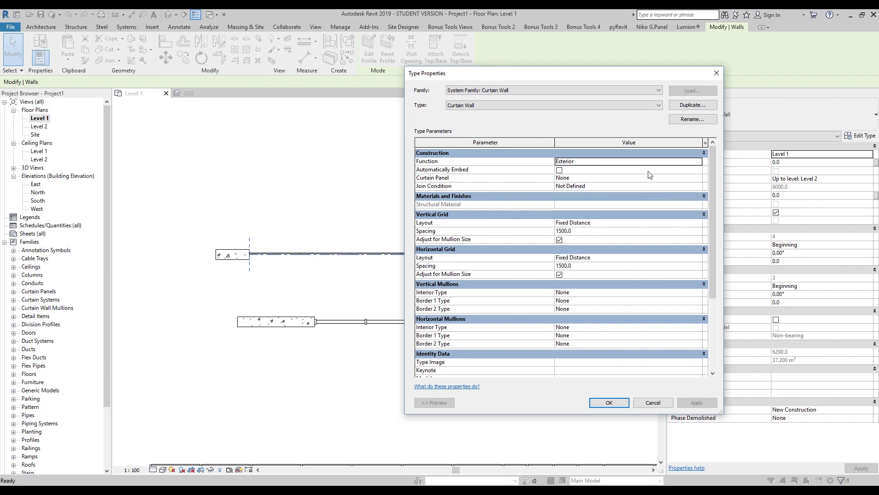
click(716, 73)
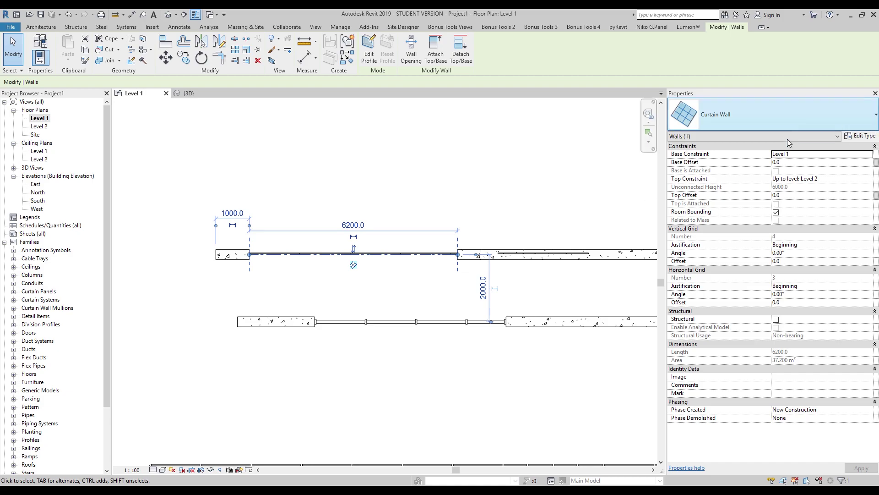
click(188, 94)
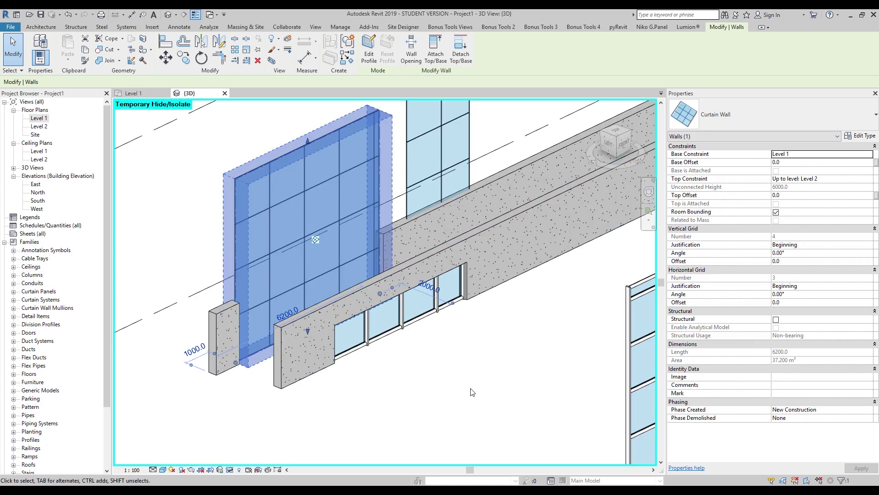
Step: Zoom to the left curtain wall and select one 1500 x 1500 glazed System Panel
click(471, 334)
scroll(507, 367, down, 3)
scroll(373, 278, up, 2)
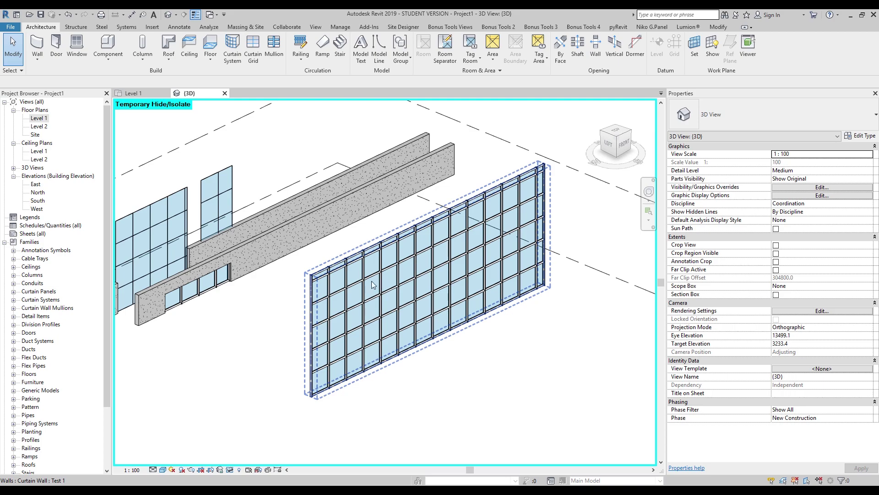
scroll(312, 204, up, 3)
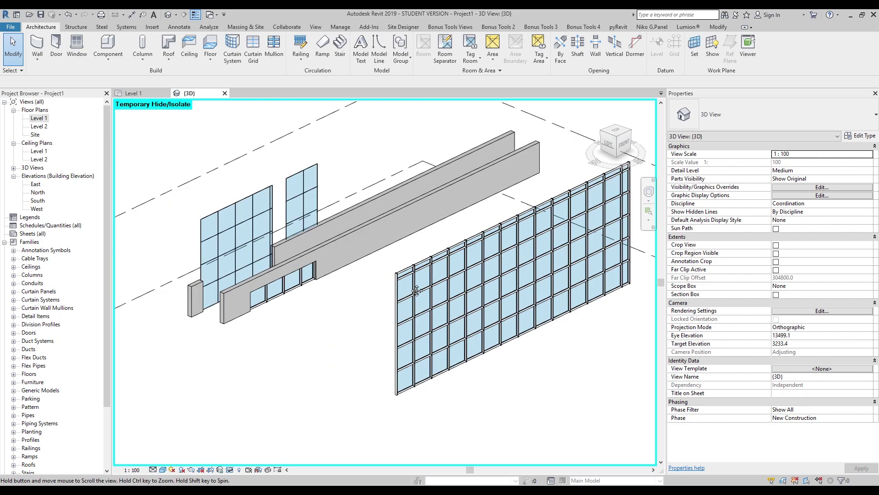
click(313, 235)
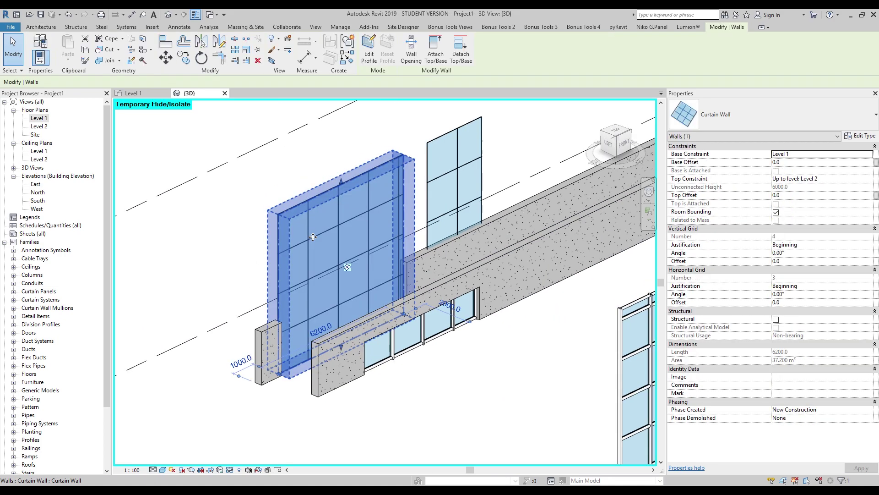
scroll(322, 242, up, 1)
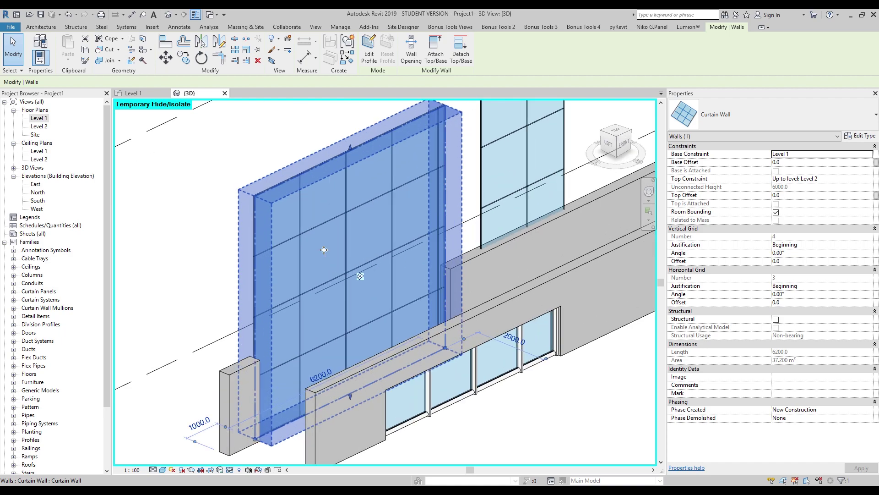
key(Tab)
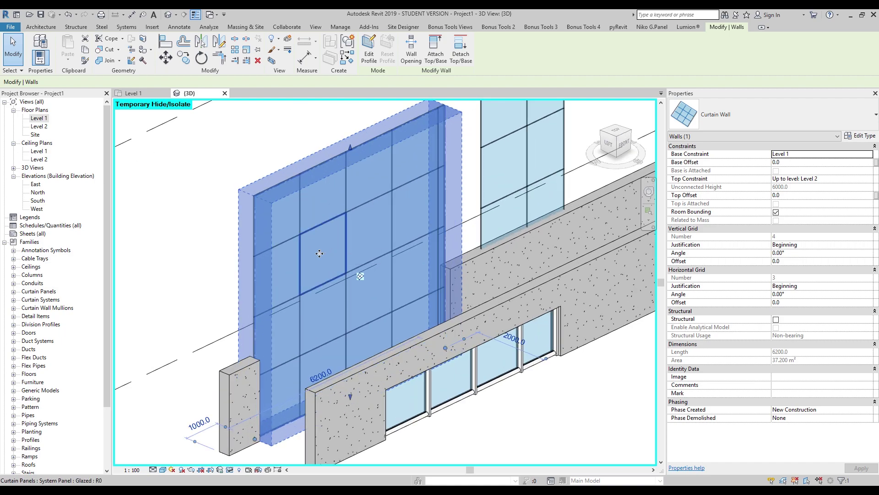
click(319, 253)
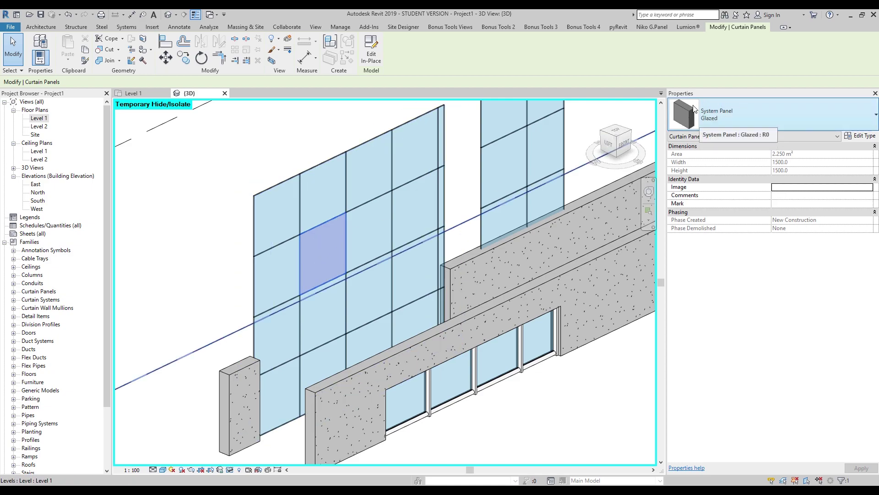
Step: Change the selected glazed panel to a Solid panel
click(732, 123)
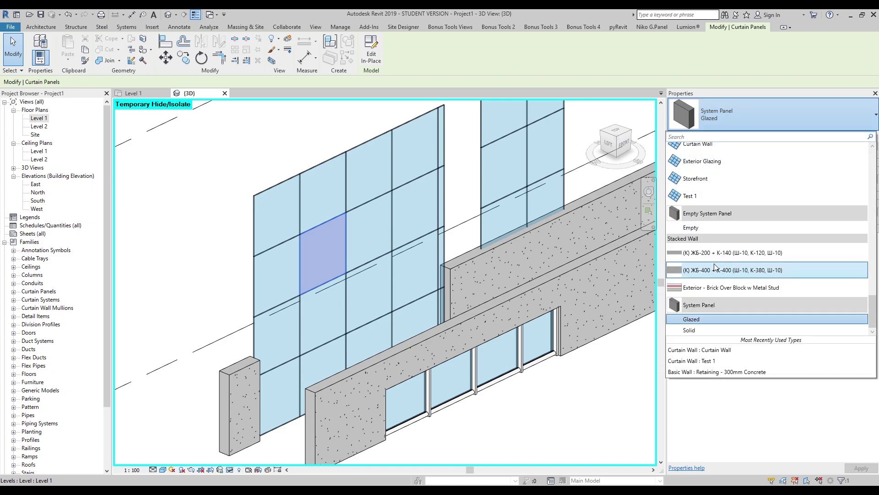
click(697, 332)
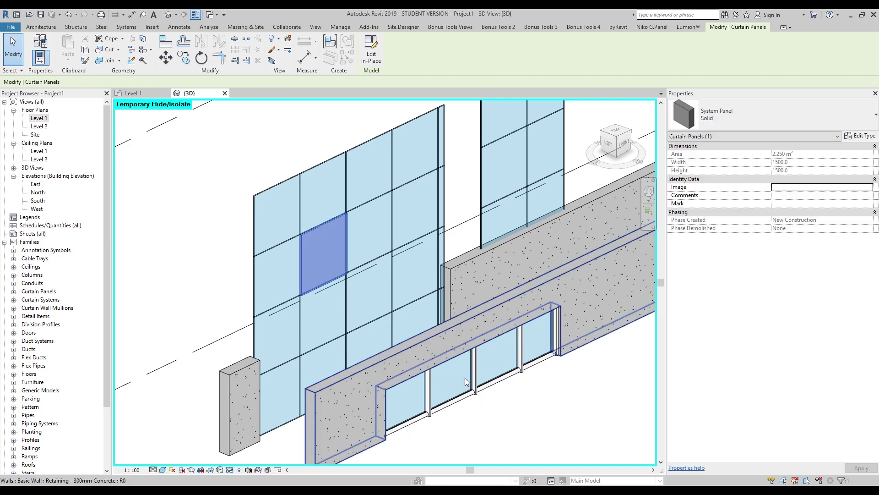
key(Escape)
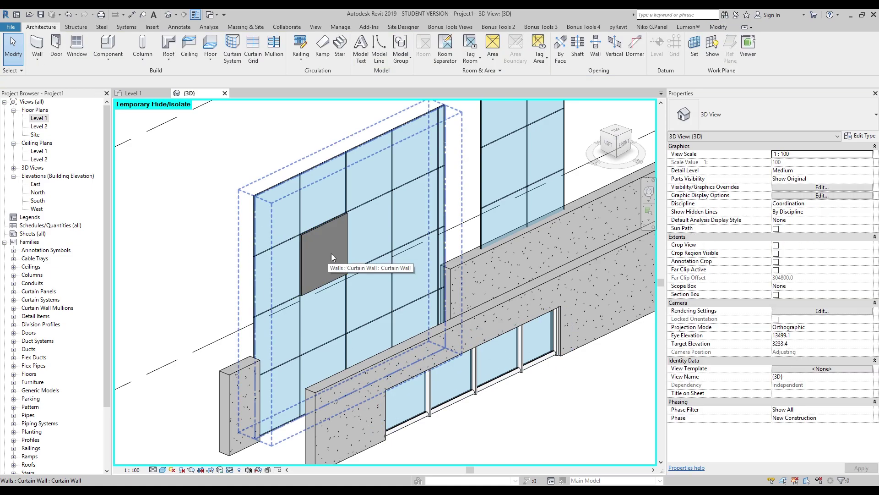
Step: Replace the glazed panel beside the solid one with the stacked wall type
key(Tab)
click(370, 236)
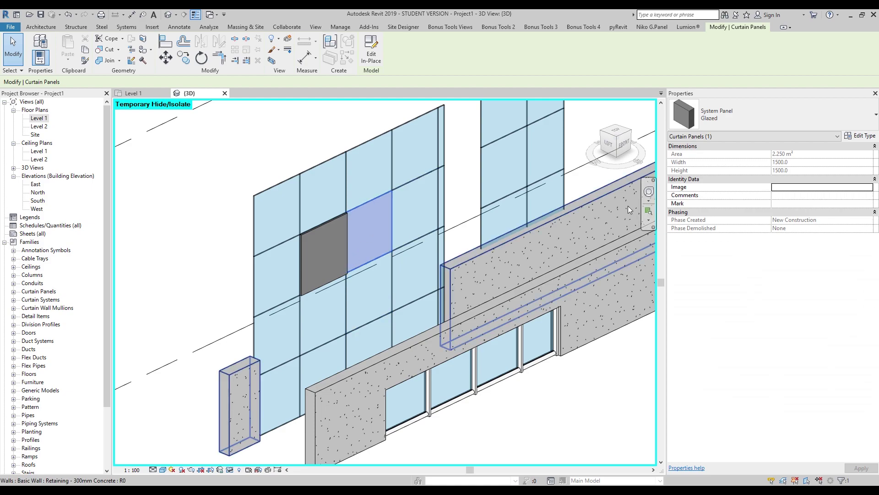
click(760, 112)
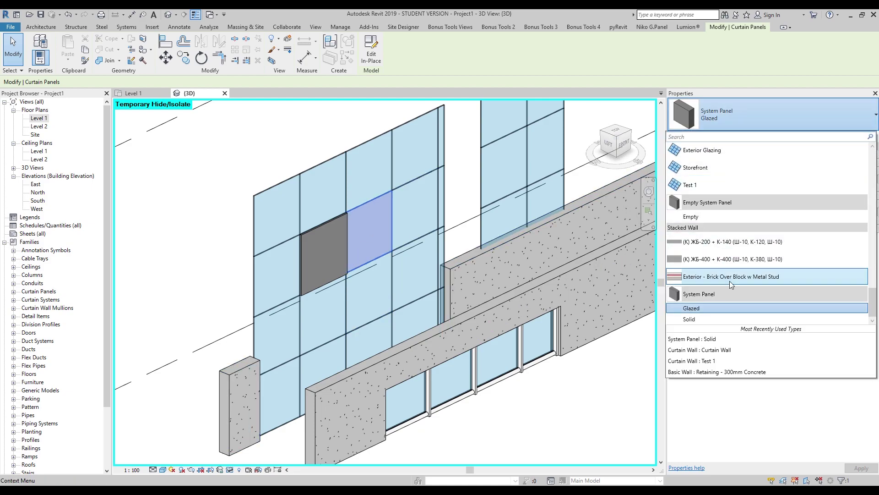
click(721, 242)
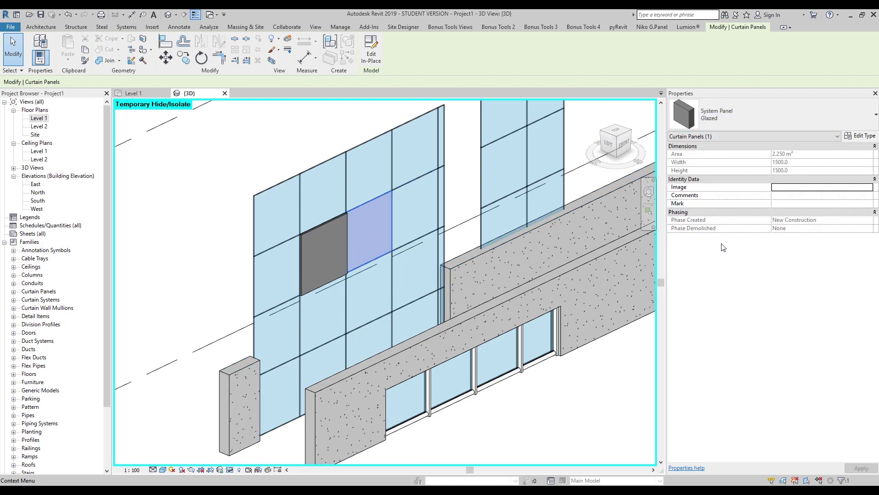
click(534, 421)
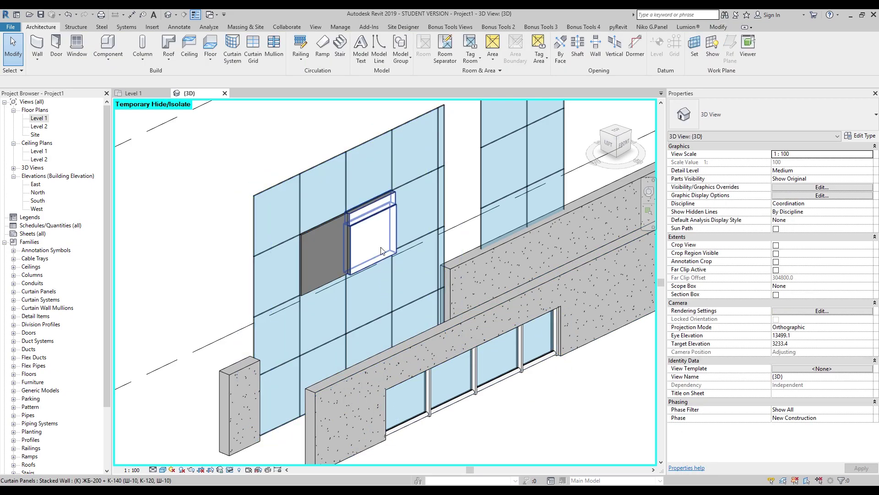
Step: Swap the glazed panel below the solid one for Curtain Wall: Storefront
middle_drag(402, 345, 401, 323)
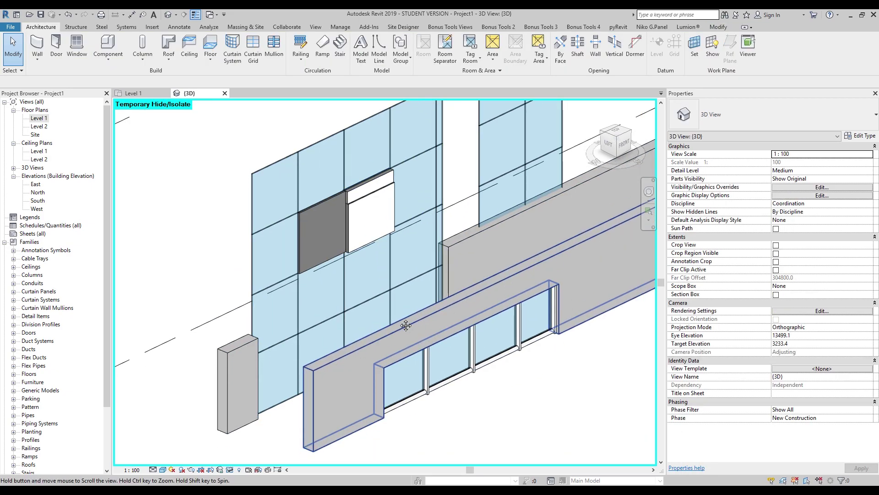
key(Tab)
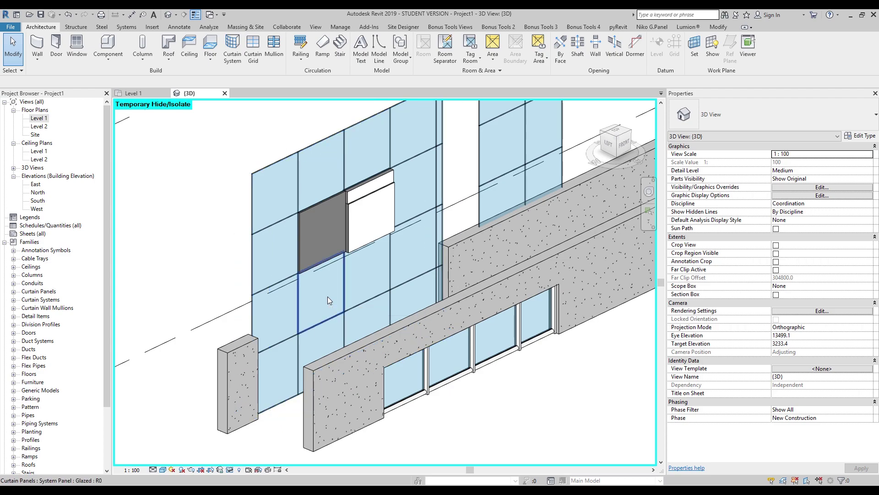
click(328, 296)
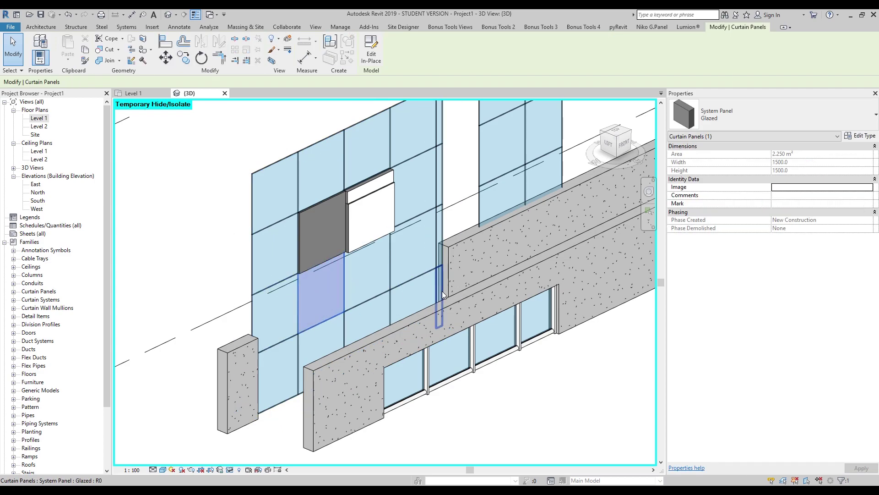
click(736, 117)
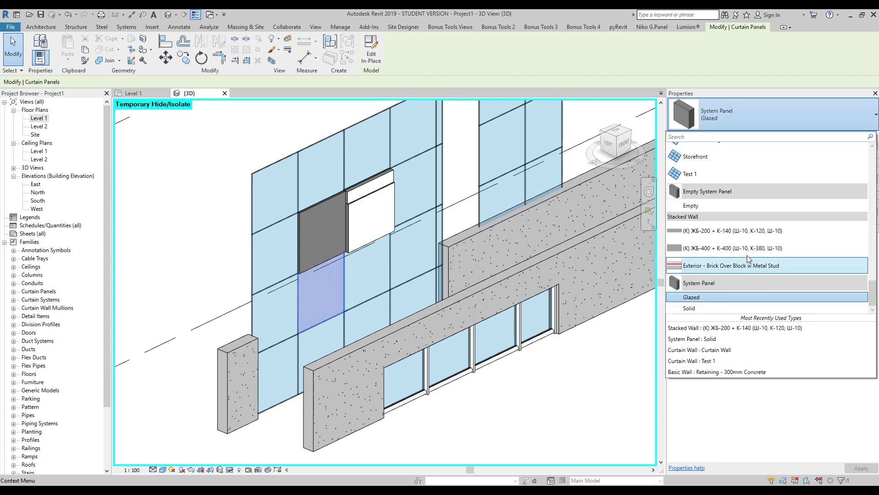
scroll(746, 255, up, 2)
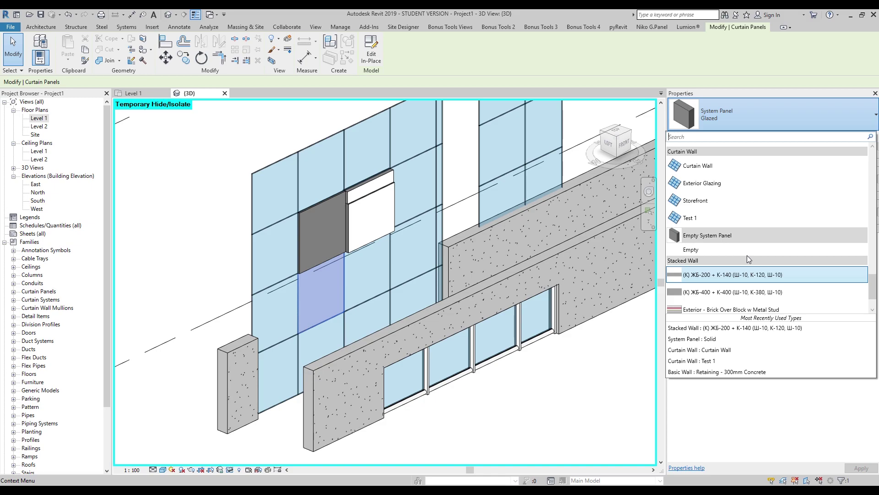
click(718, 202)
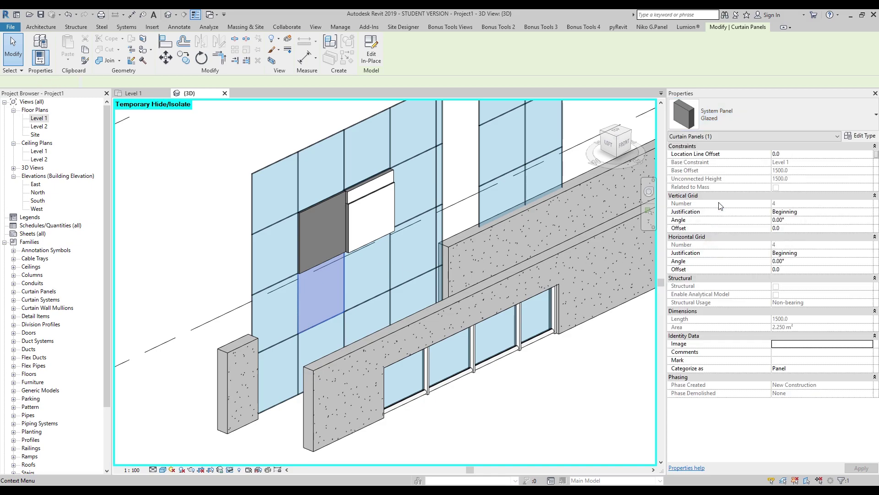
click(568, 416)
shift+middle_drag(570, 415, 362, 293)
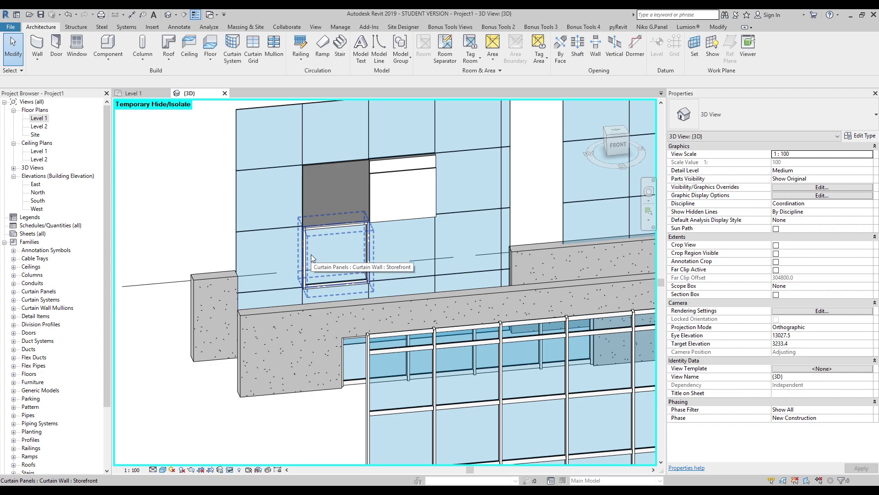
Step: Select the nested Storefront panel and change its type to Test 1
shift+middle_drag(309, 254, 334, 281)
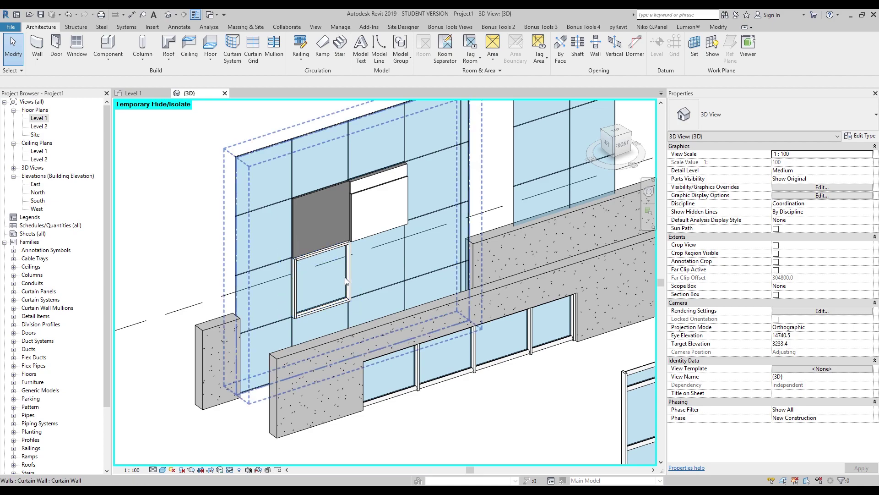
key(Tab)
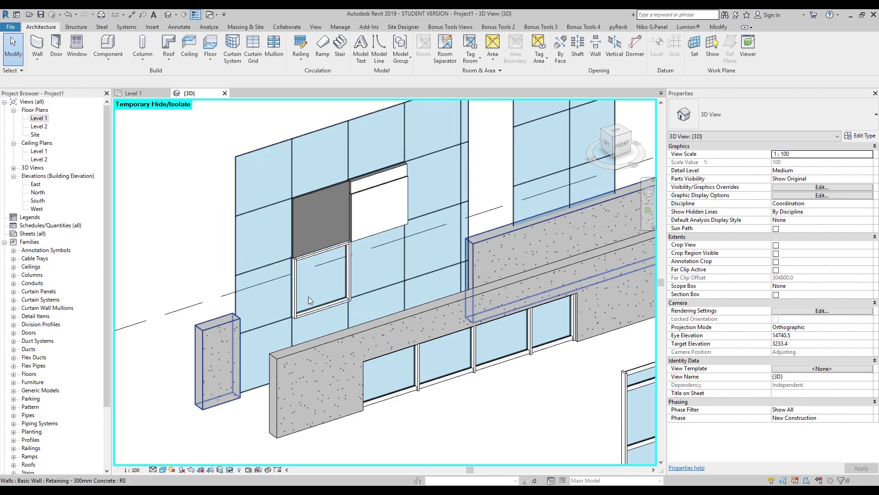
click(309, 297)
key(Escape)
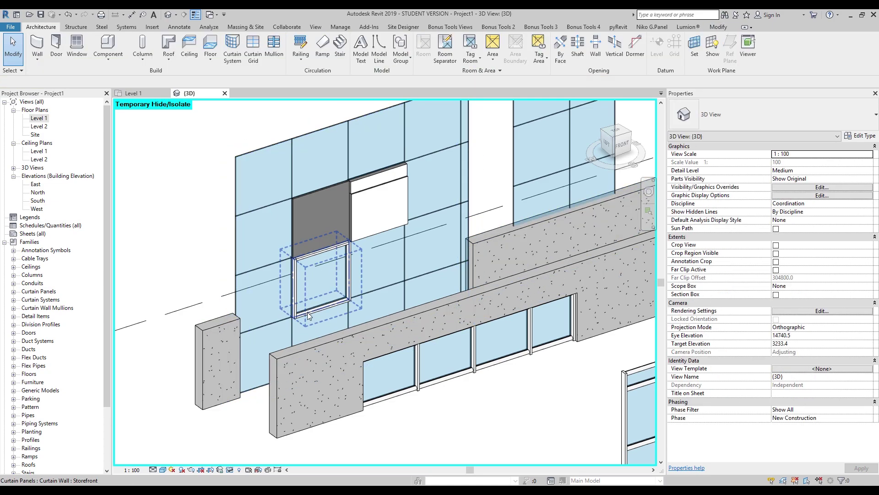
click(296, 321)
click(749, 115)
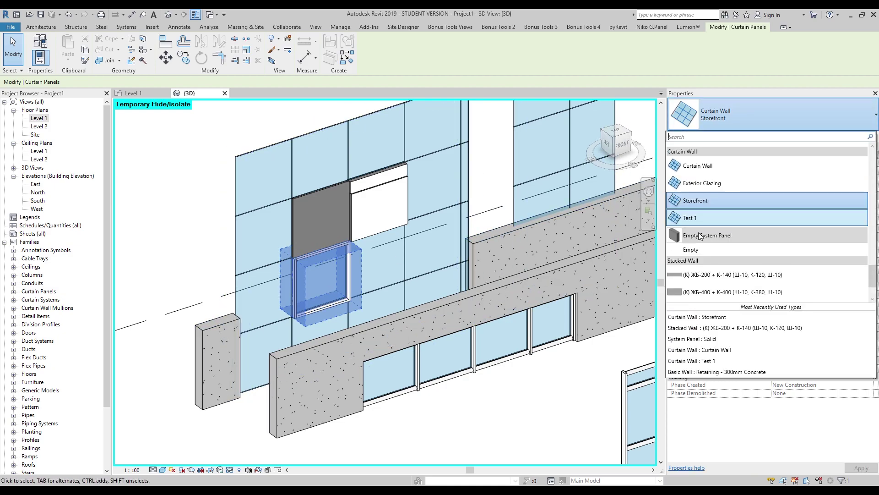
click(717, 218)
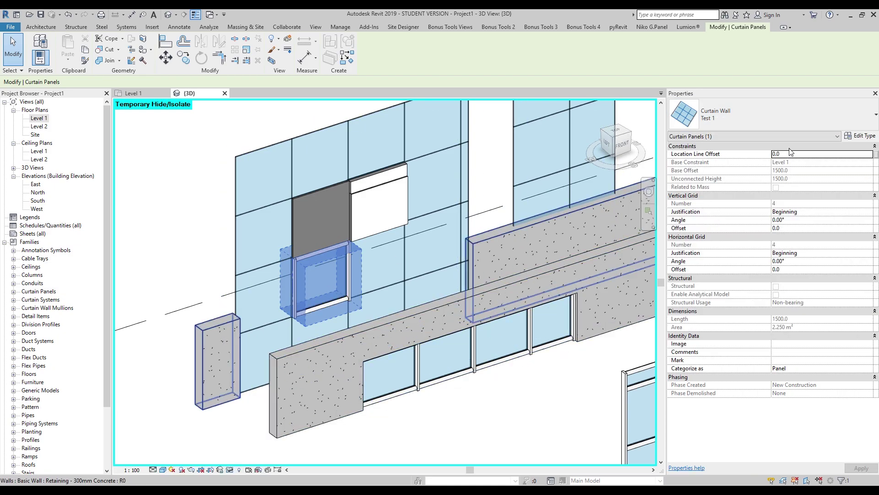
Step: Set Test 1's vertical and horizontal grid layouts to Fixed Number
click(856, 137)
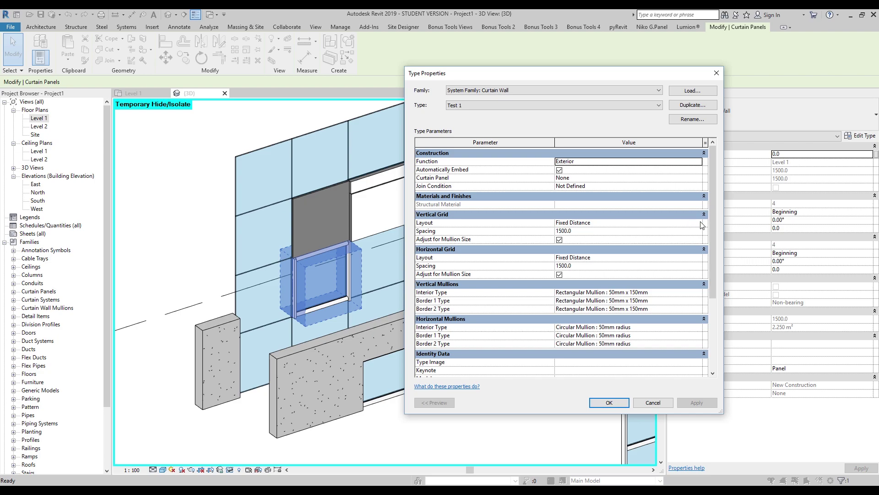
click(698, 223)
click(575, 244)
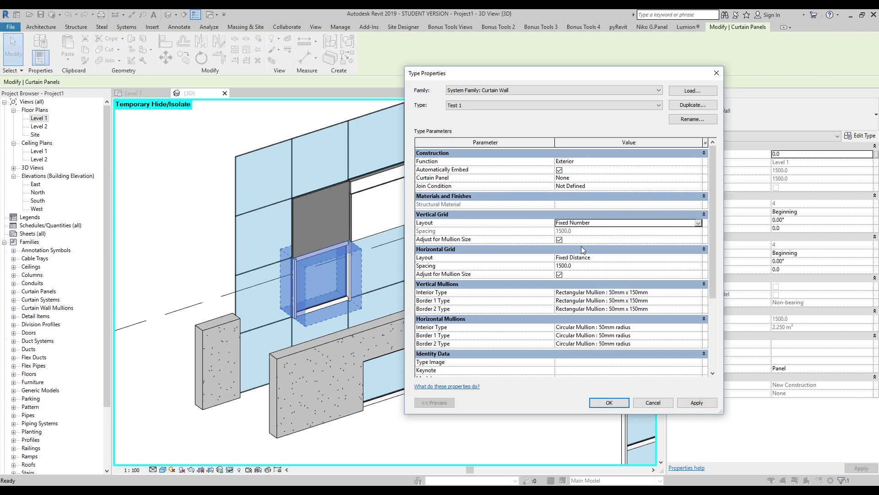
click(698, 258)
click(697, 257)
click(577, 282)
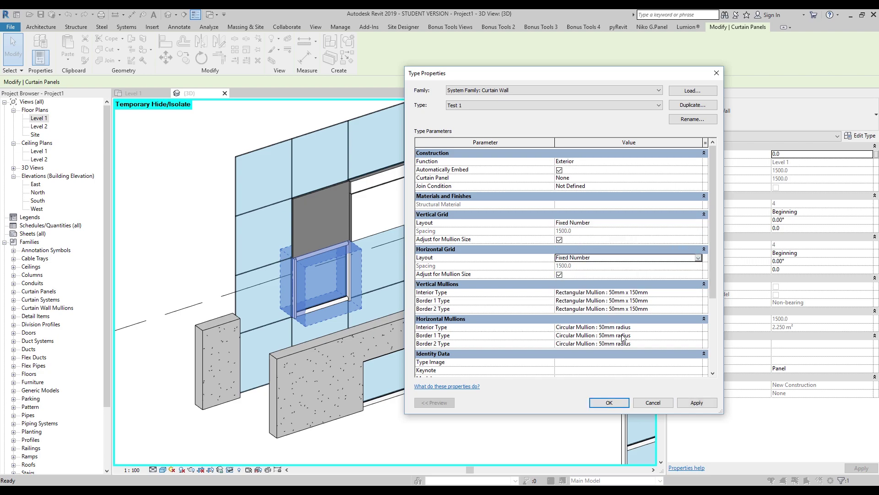
click(610, 403)
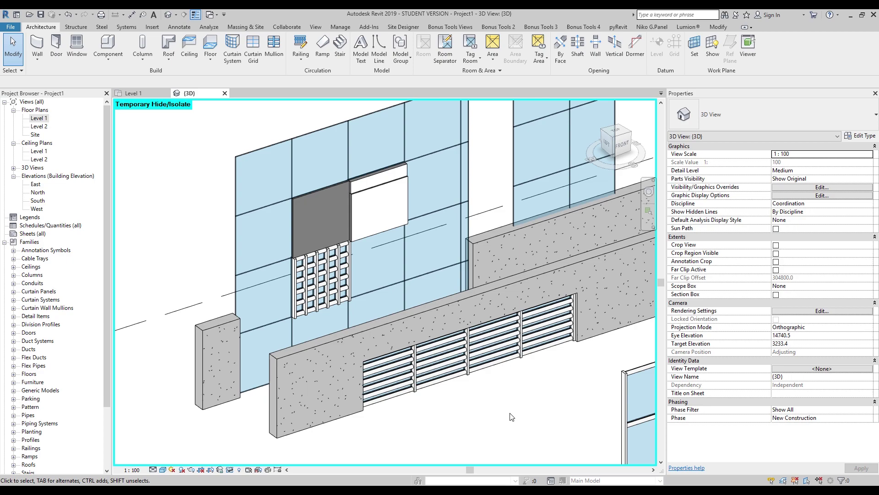
scroll(332, 305, up, 2)
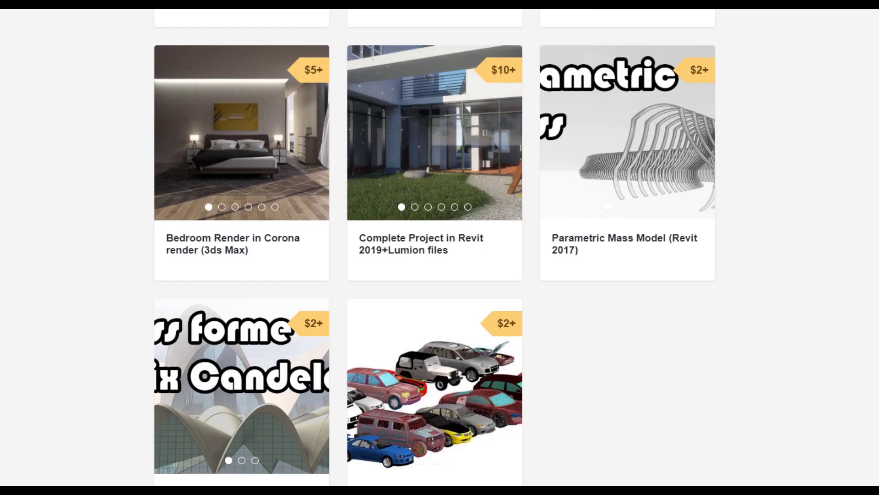
scroll(468, 479, up, 12)
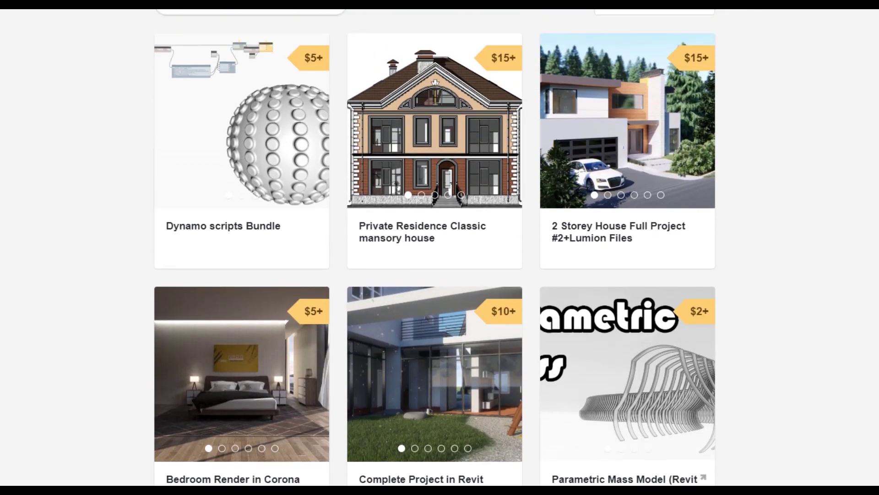
scroll(467, 479, down, 3)
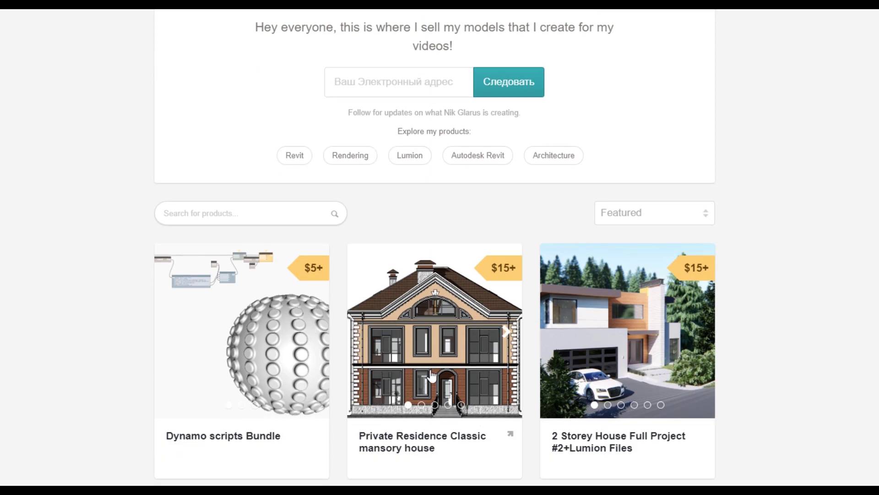
scroll(436, 363, down, 5)
scroll(701, 308, up, 2)
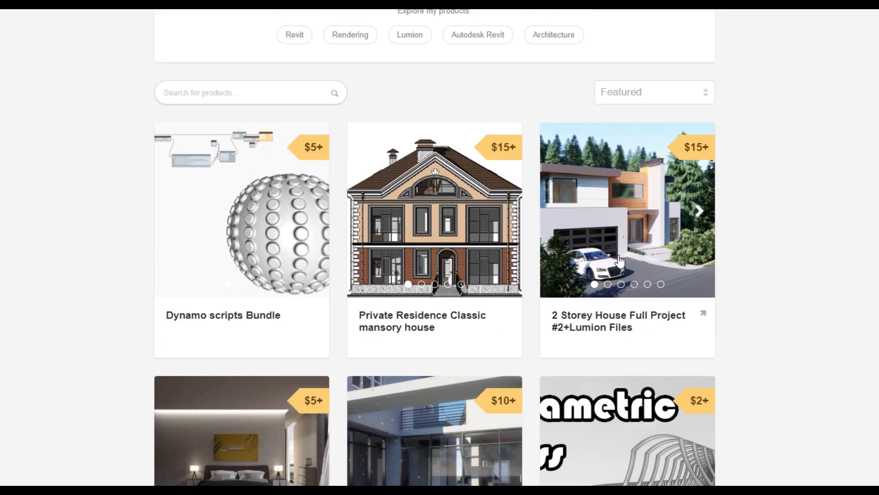
scroll(786, 335, up, 3)
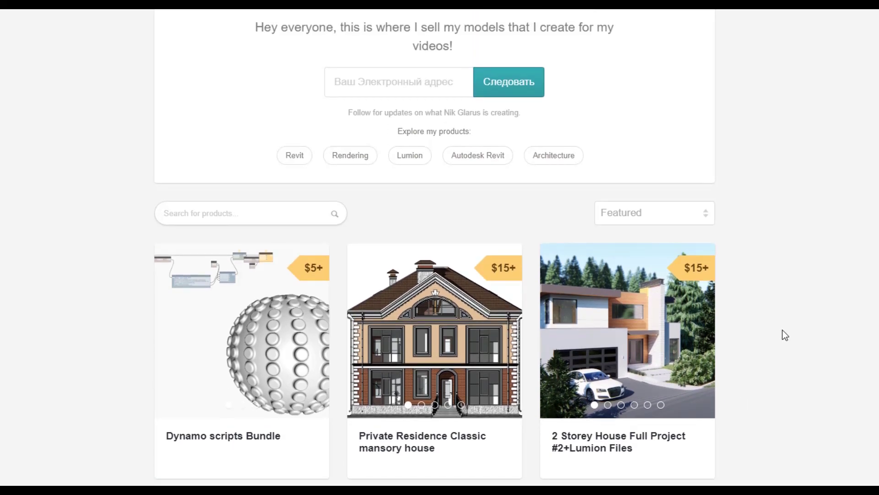
scroll(785, 335, up, 3)
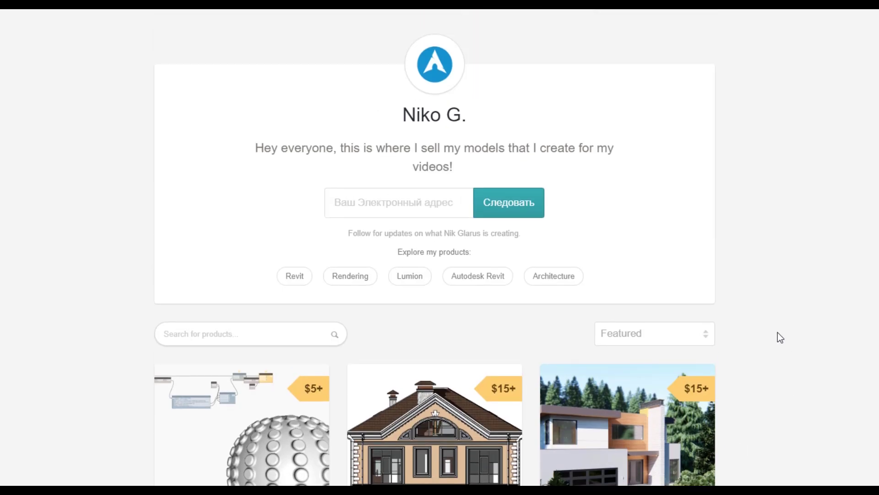
scroll(778, 333, down, 6)
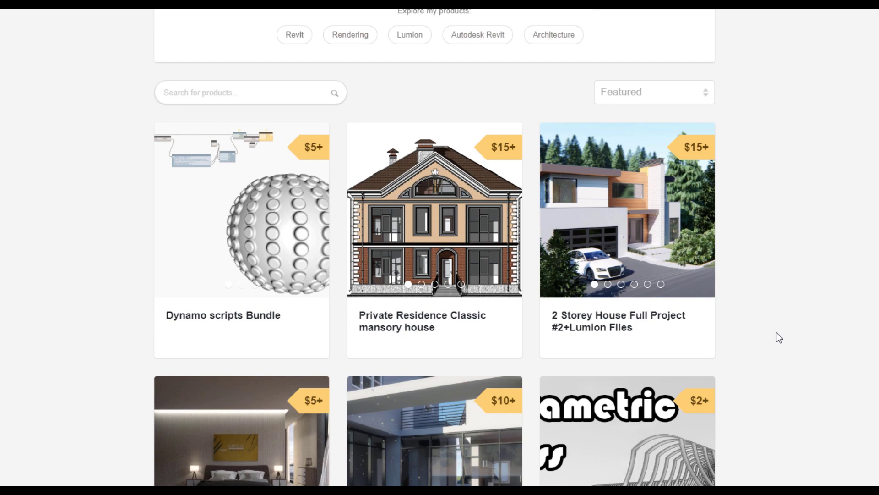
scroll(777, 333, down, 3)
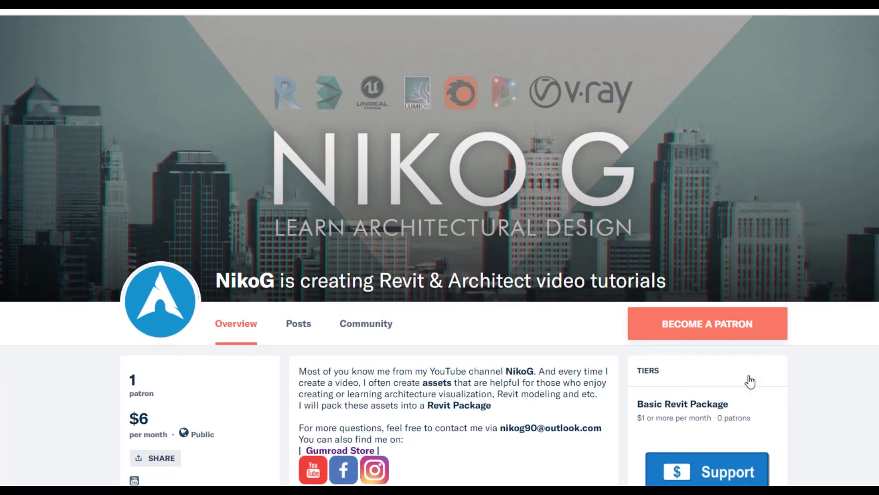
scroll(811, 357, down, 5)
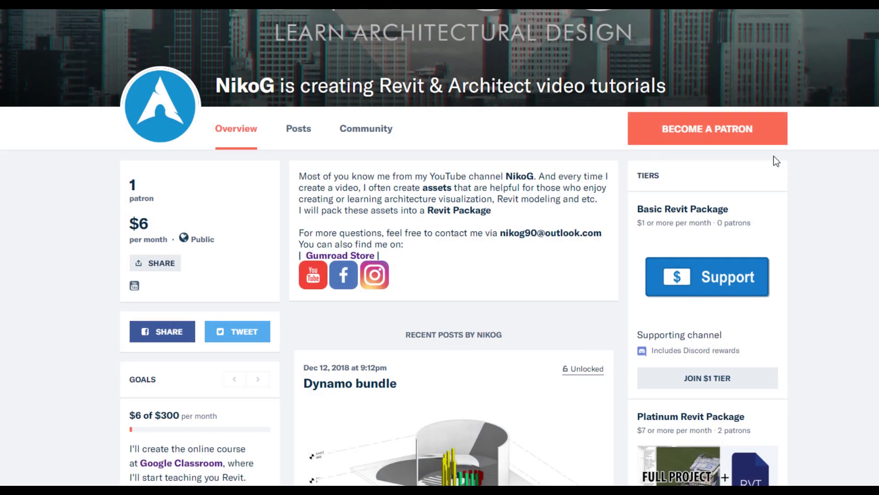
scroll(843, 295, down, 8)
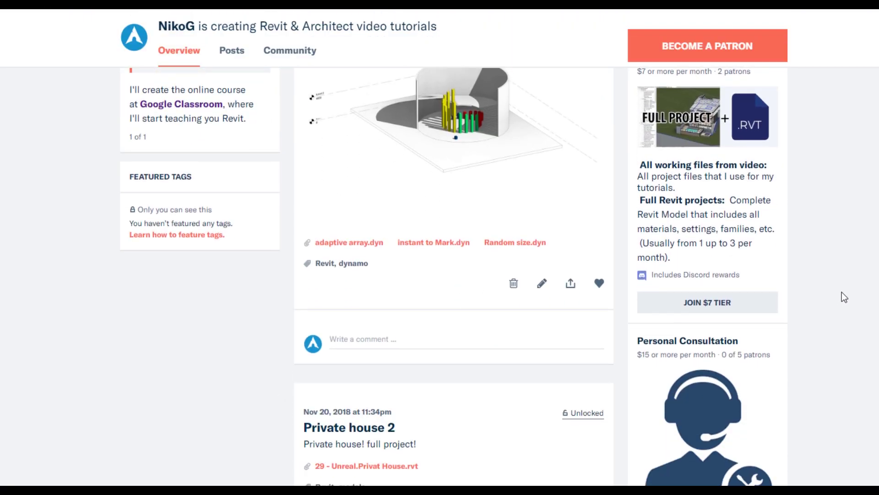
scroll(842, 297, down, 7)
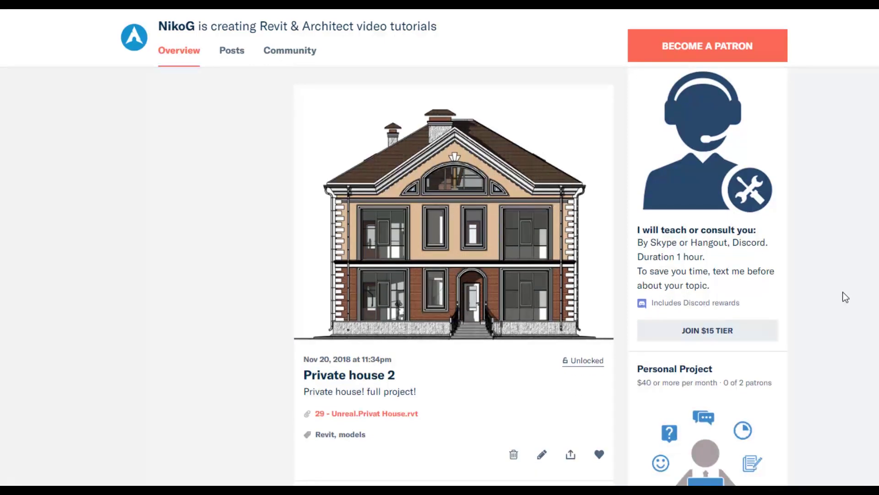